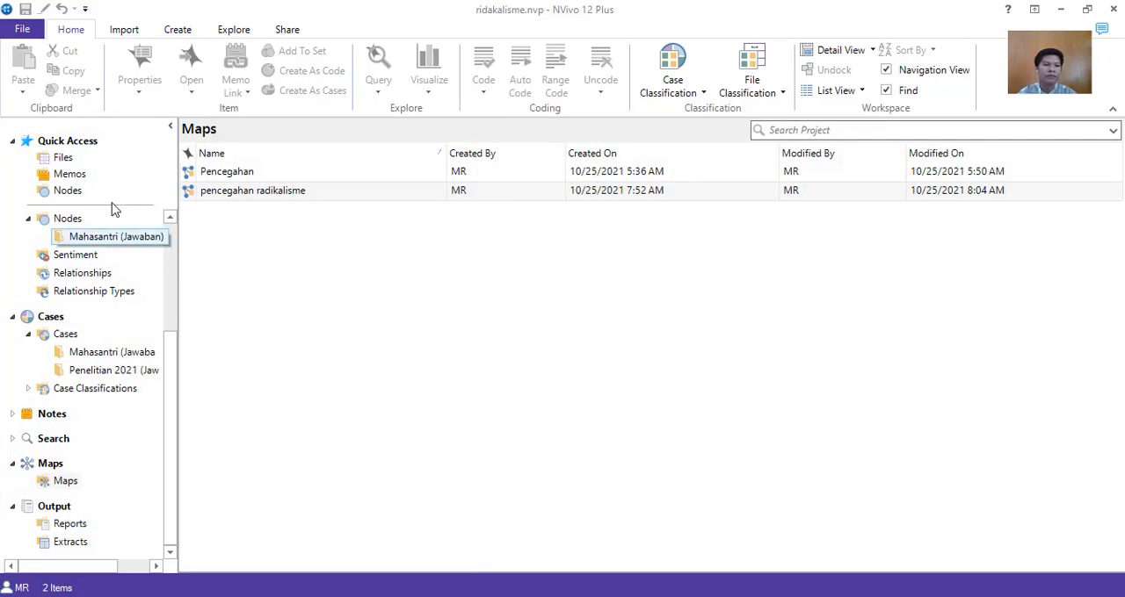
Show the project's Files list from Quick Access and view the available options for opening items.
left_click_drag(166, 352, 168, 221)
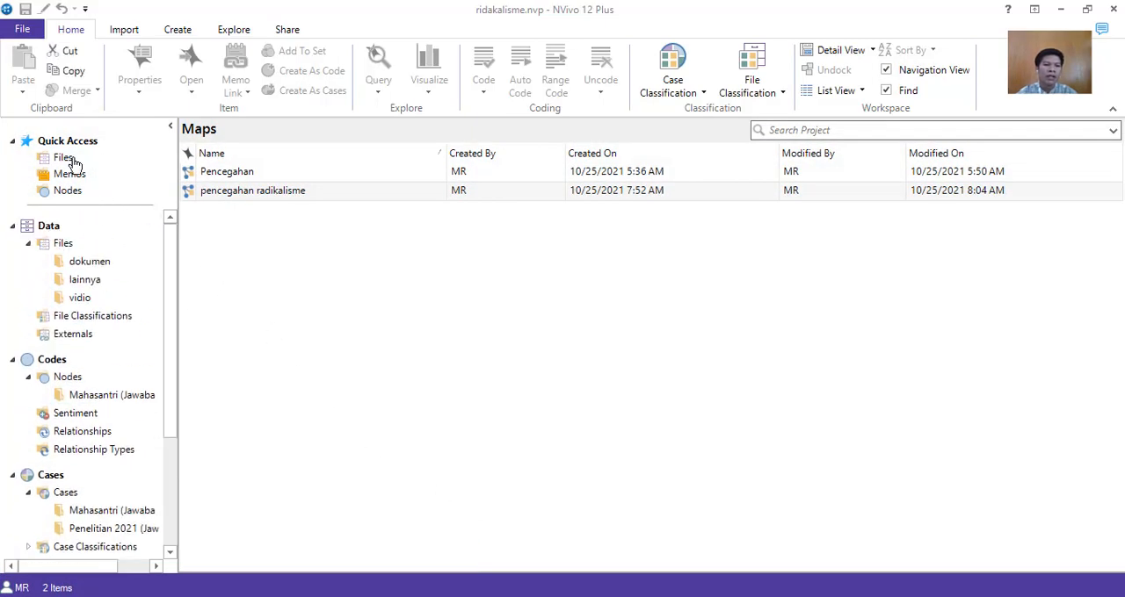
left_click(70, 157)
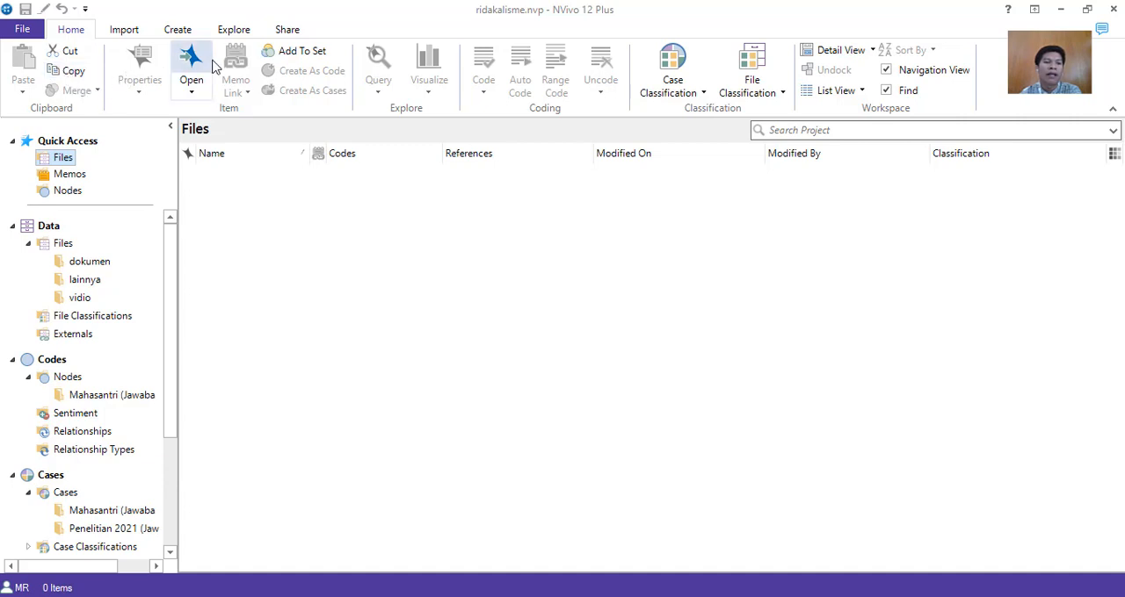
left_click(184, 95)
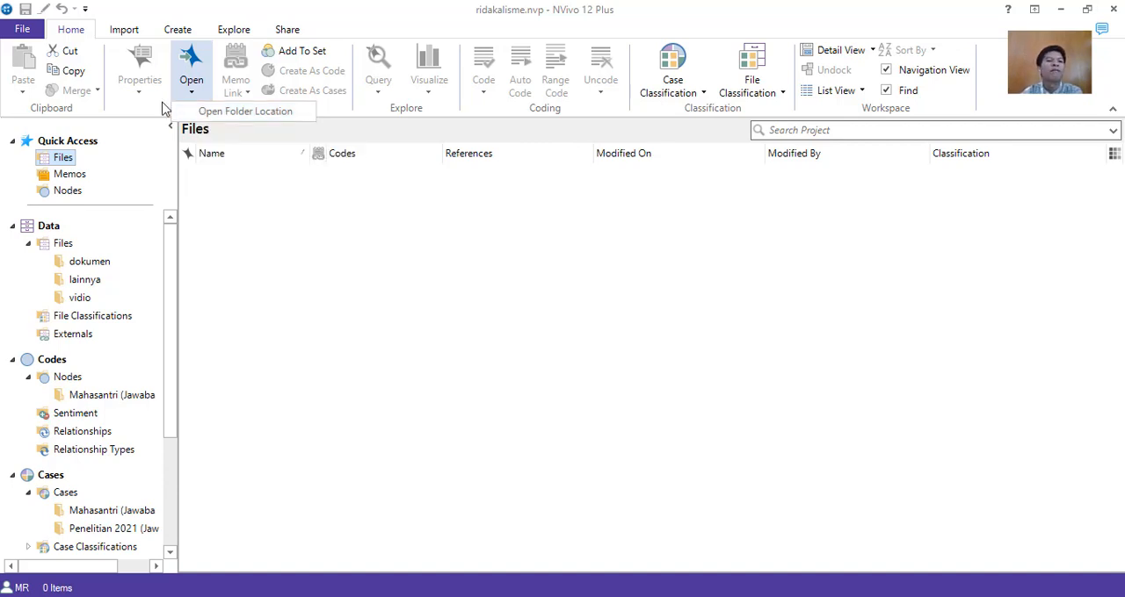
Start a file import, examine the supported file types such as document, PDF, audio and video, and close the import without choosing a file.
left_click(124, 30)
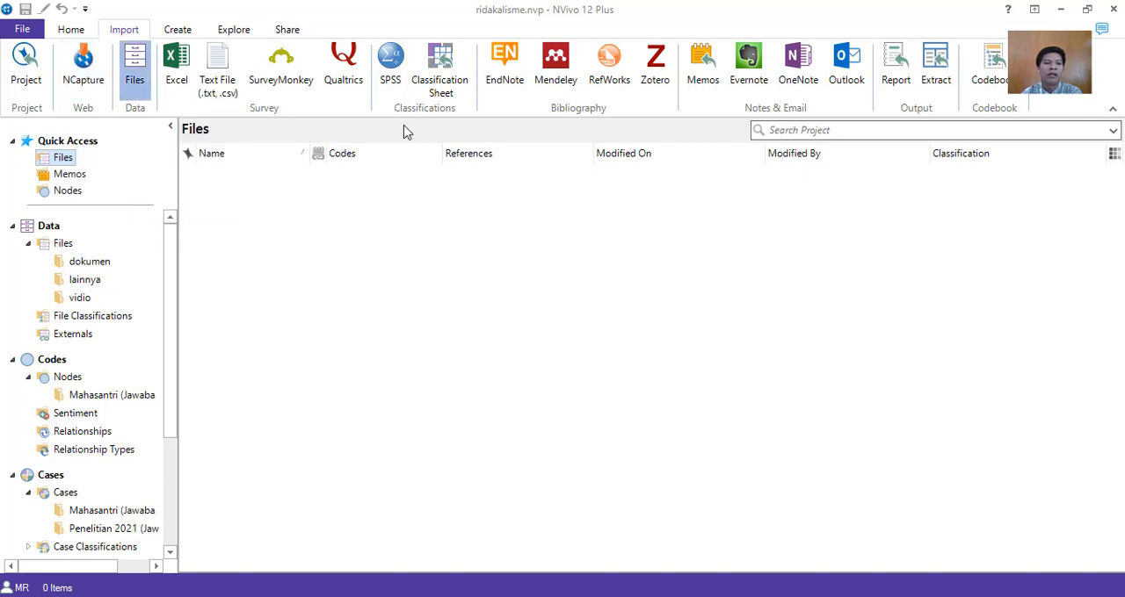
left_click(139, 86)
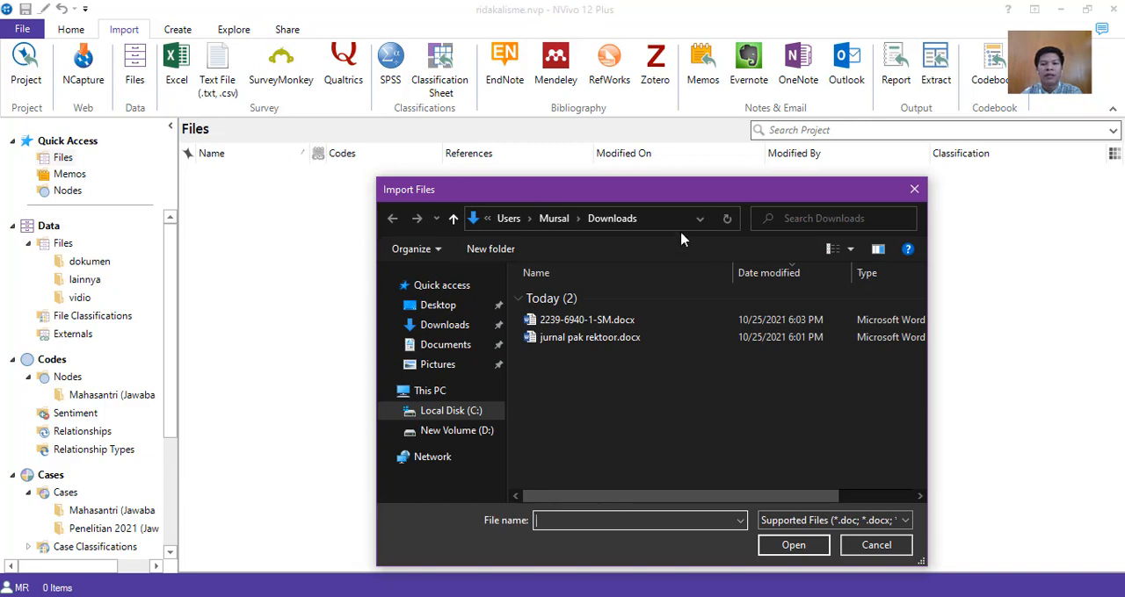
left_click_drag(709, 193, 875, 96)
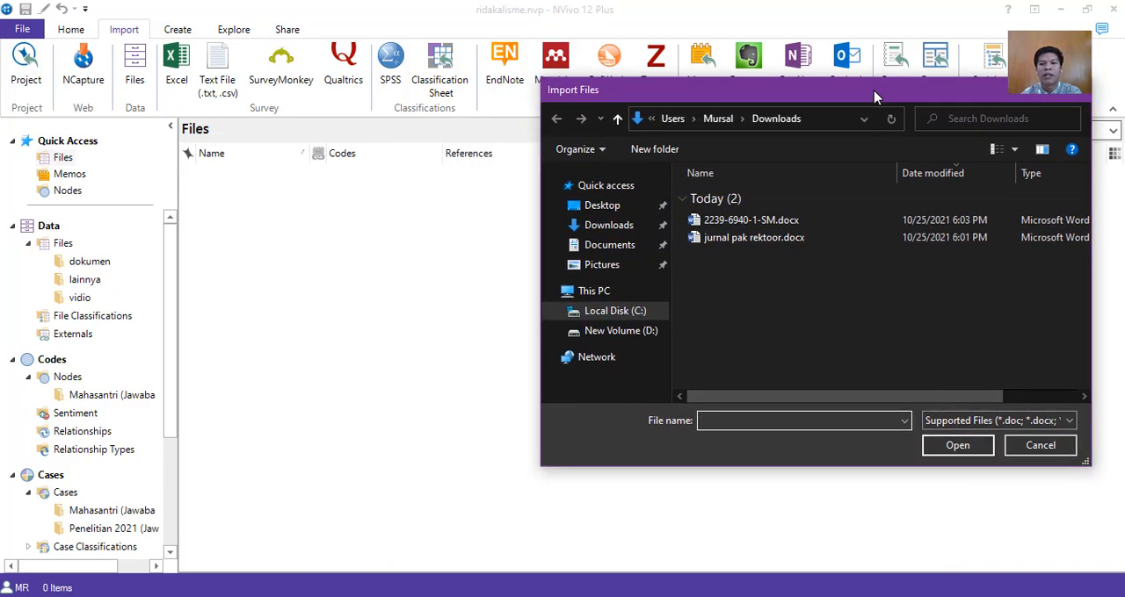
left_click(904, 421)
left_click(943, 424)
left_click(946, 423)
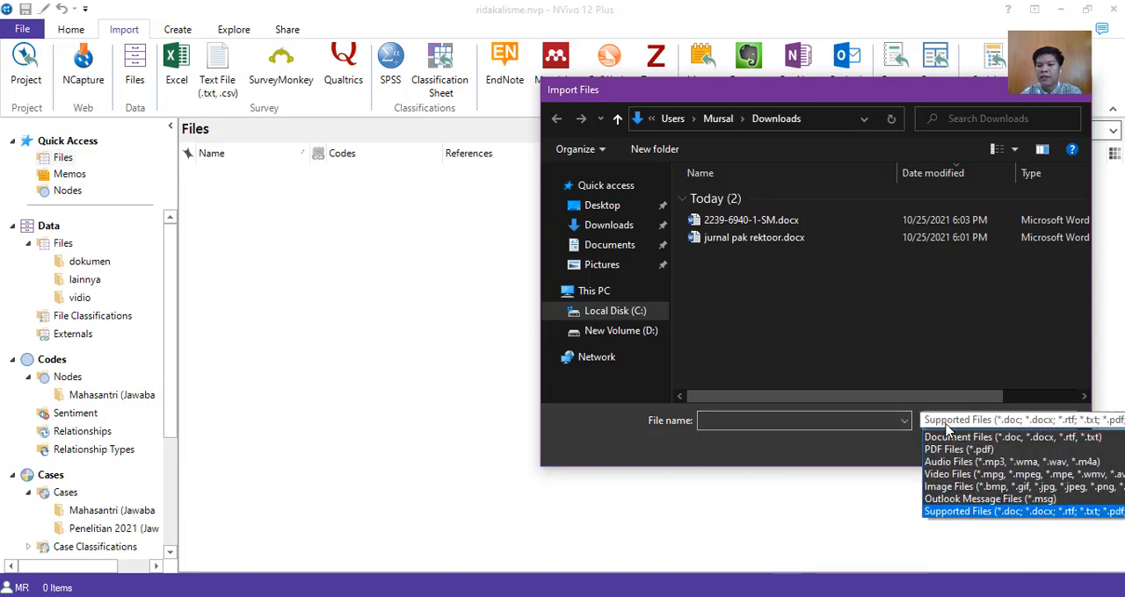
left_click(922, 92)
left_click_drag(934, 100, 639, 54)
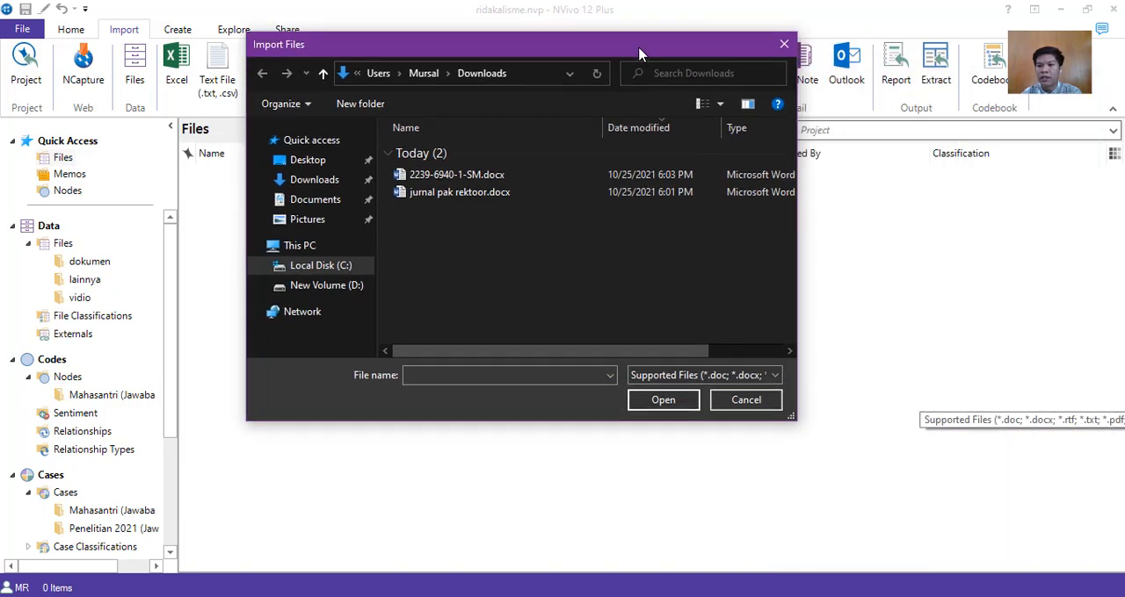
left_click(727, 376)
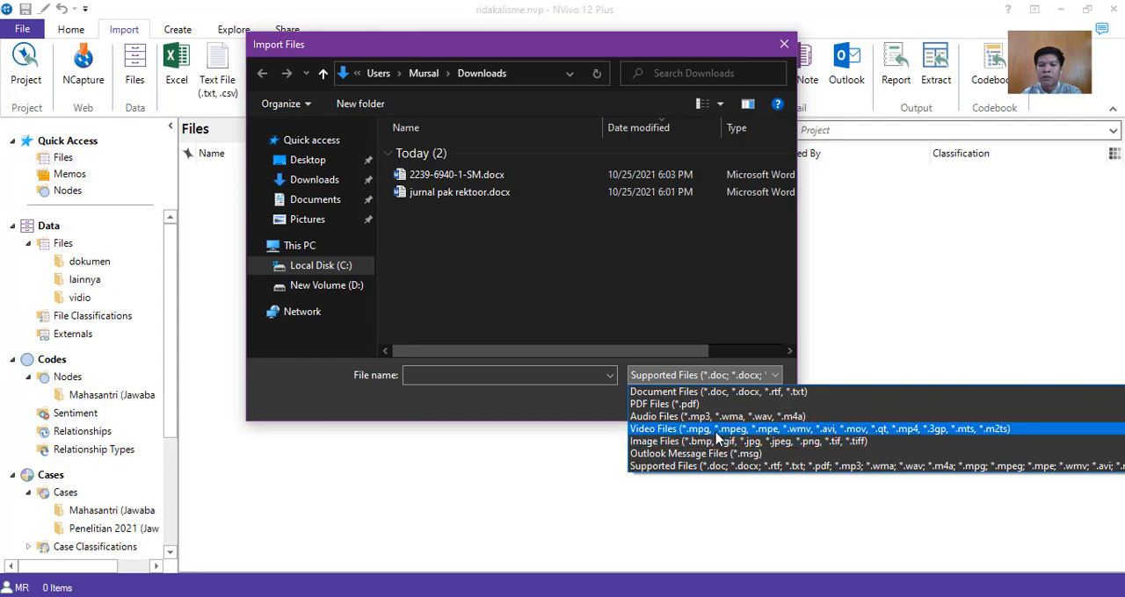
left_click(786, 44)
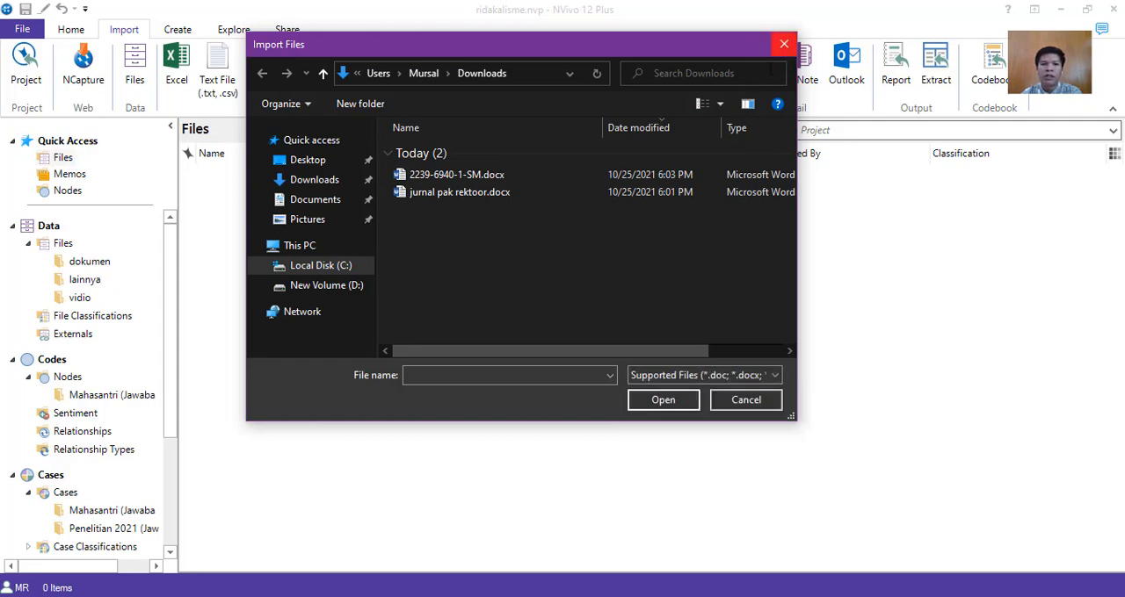
left_click(785, 44)
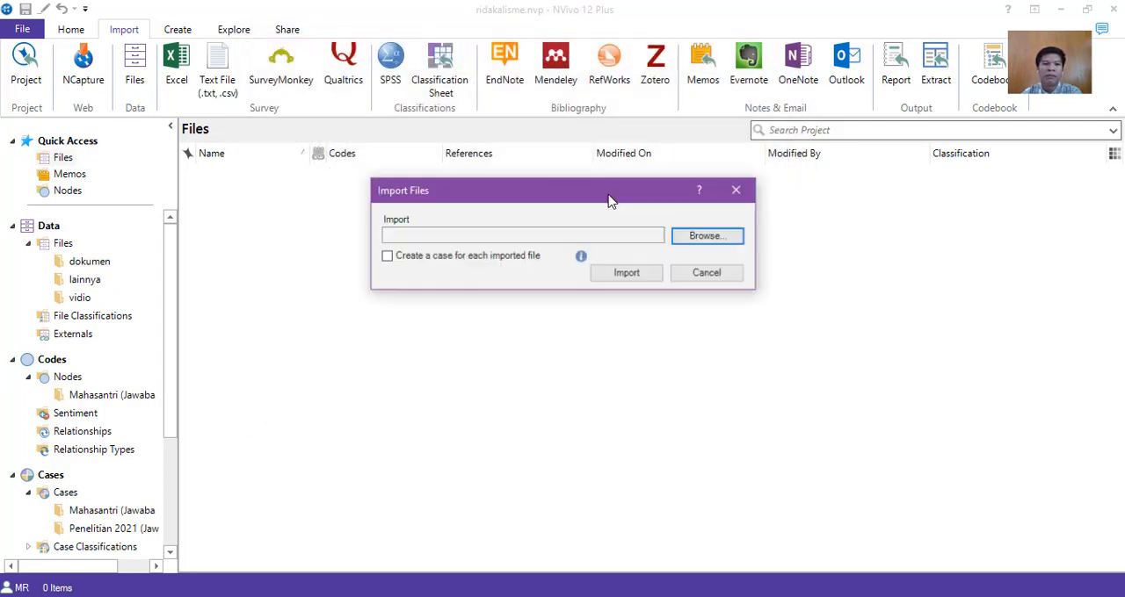
left_click(737, 190)
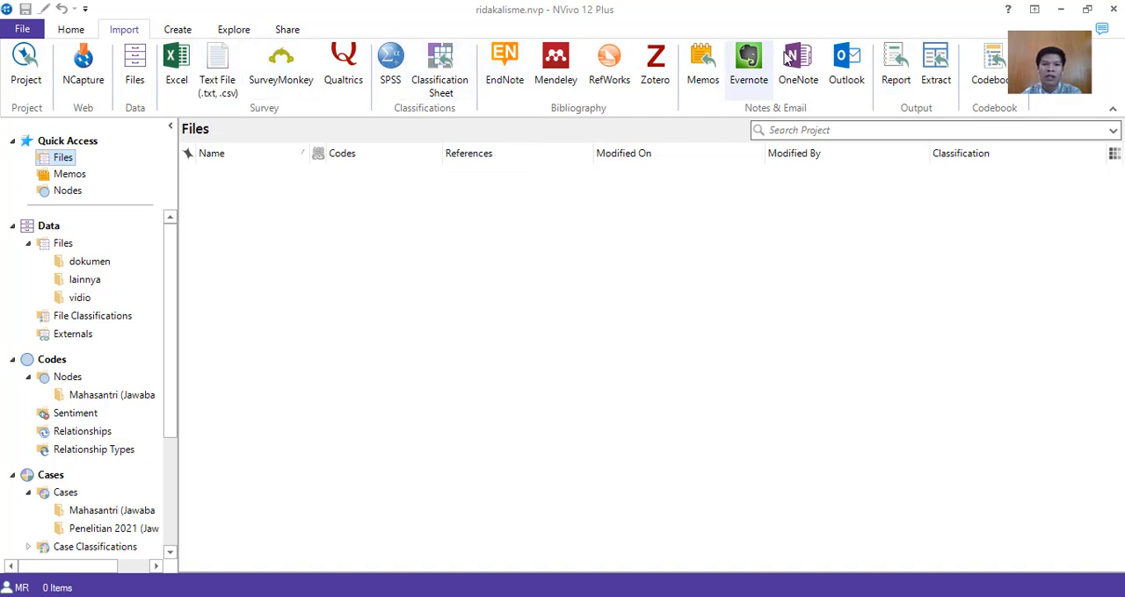
left_click(177, 30)
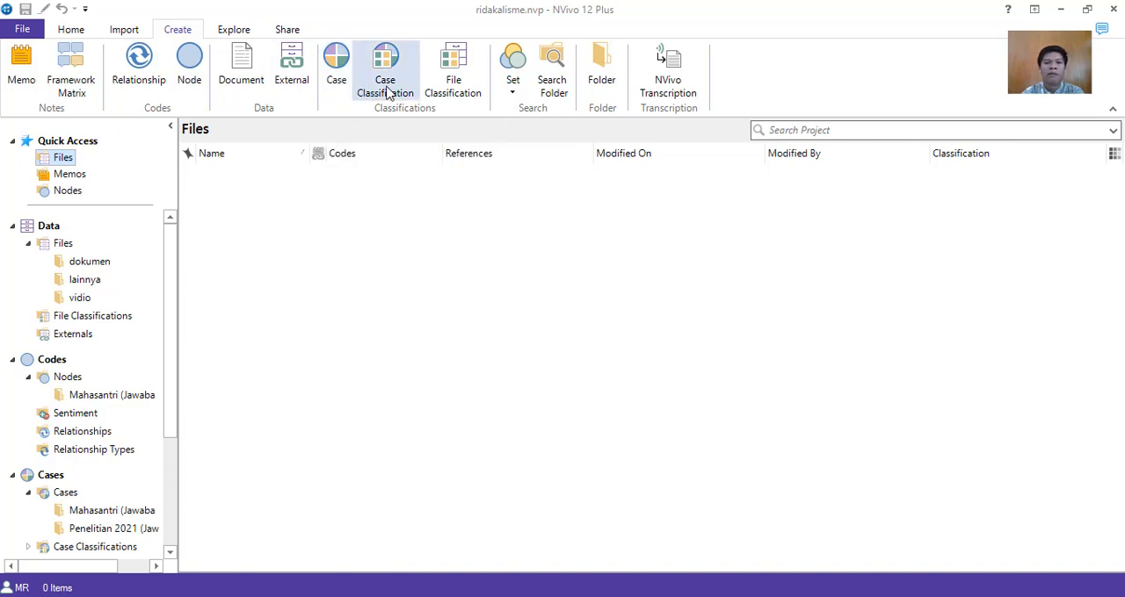
scroll(384, 94, "down", 1)
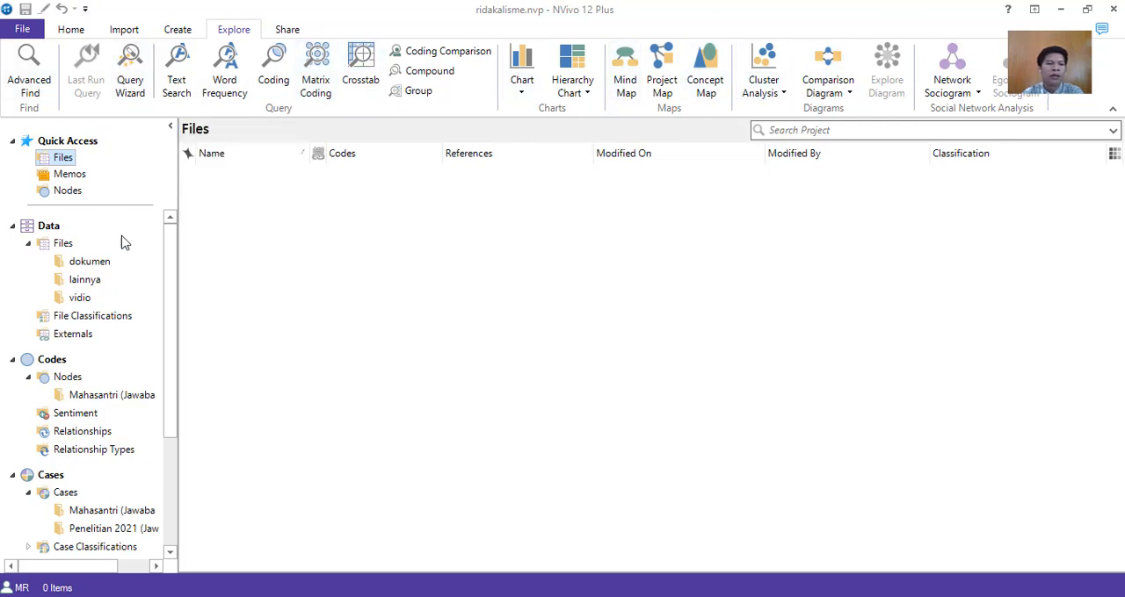
Collapse and re-expand the Data section and its Files folder to view the subfolders.
double_click(43, 232)
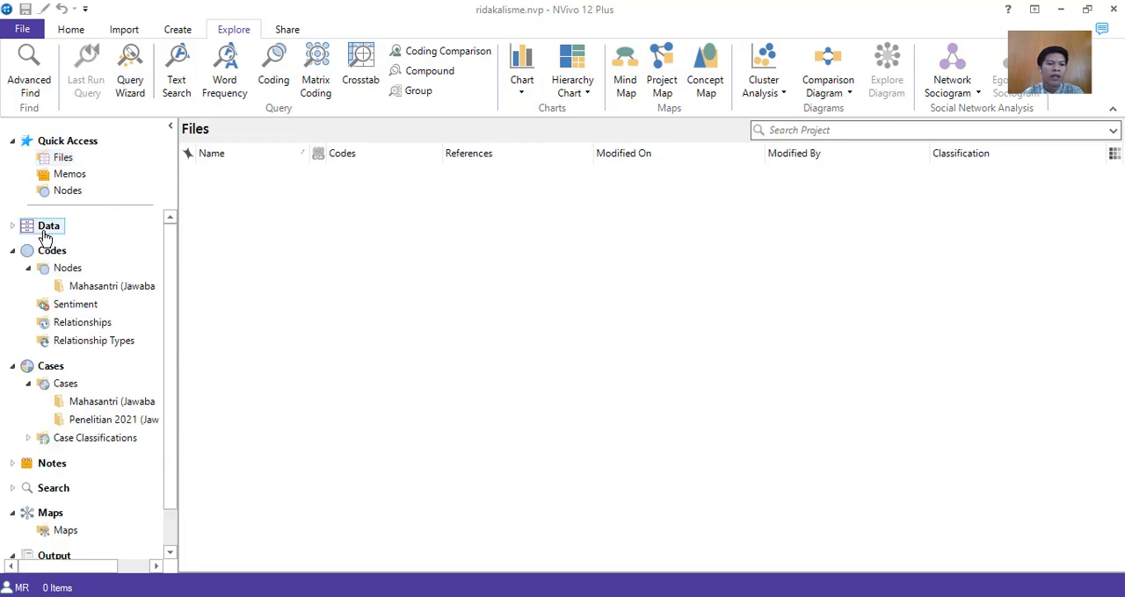
double_click(40, 232)
left_click(28, 243)
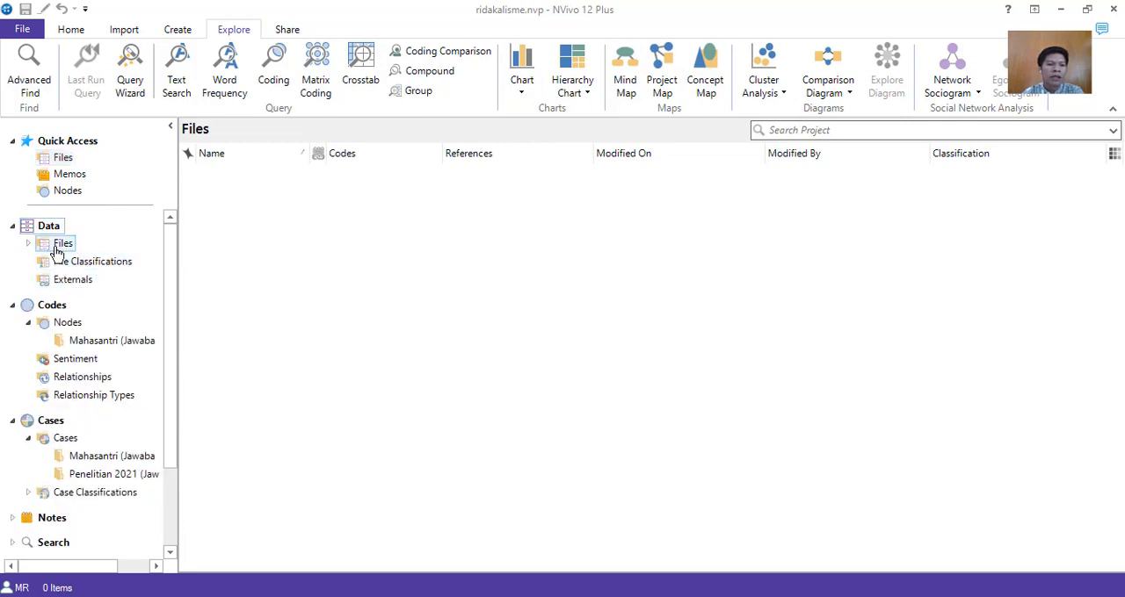
double_click(39, 250)
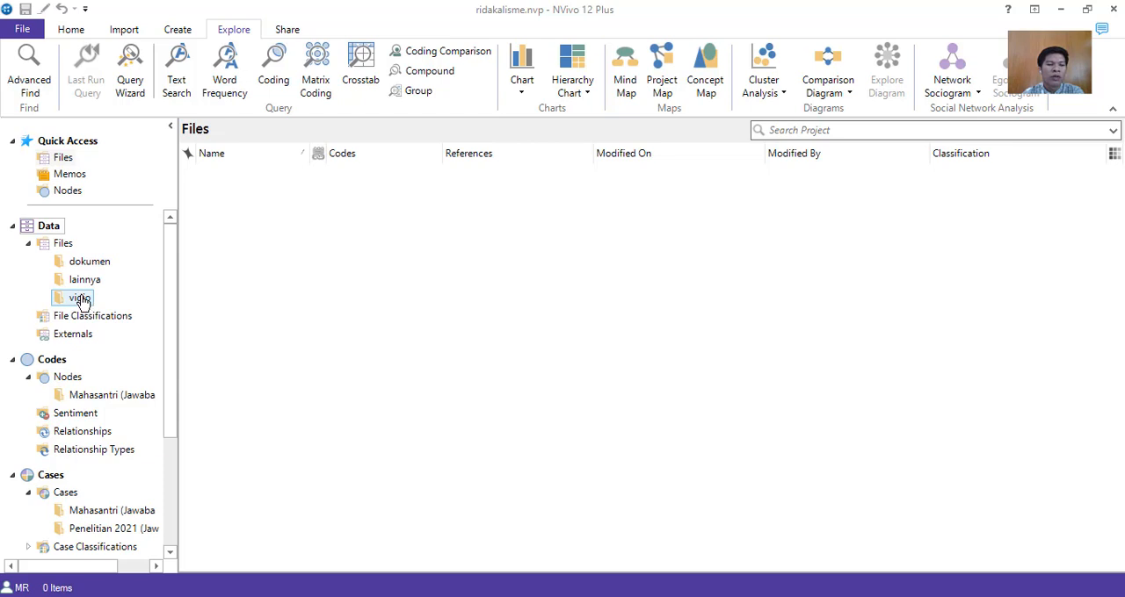
Create a new folder named "jurnal" under Files in the Data section.
right_click(63, 247)
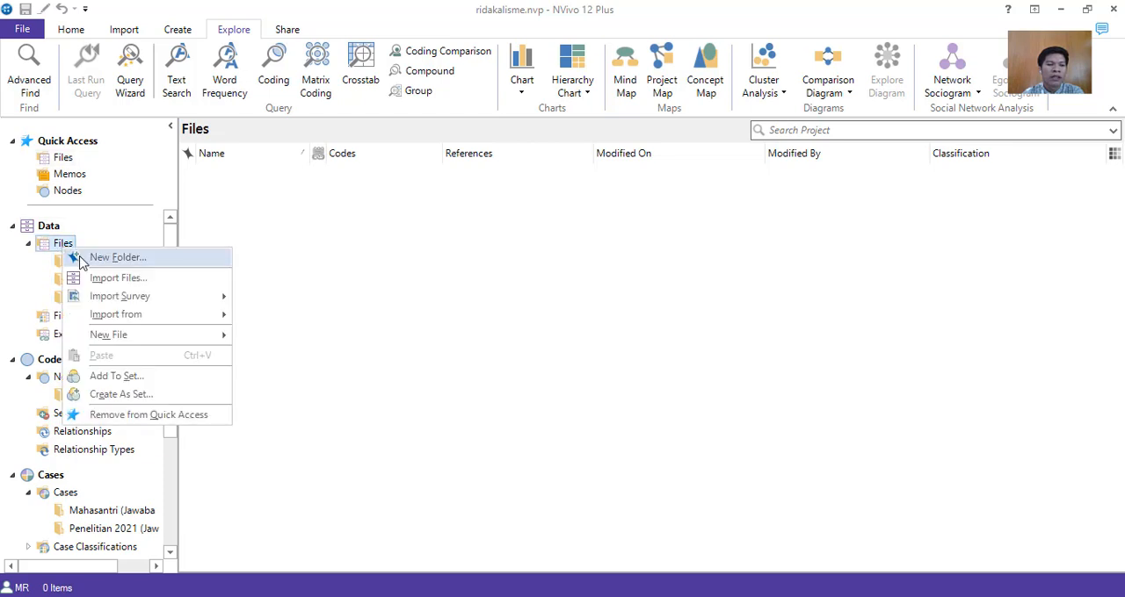
left_click(114, 258)
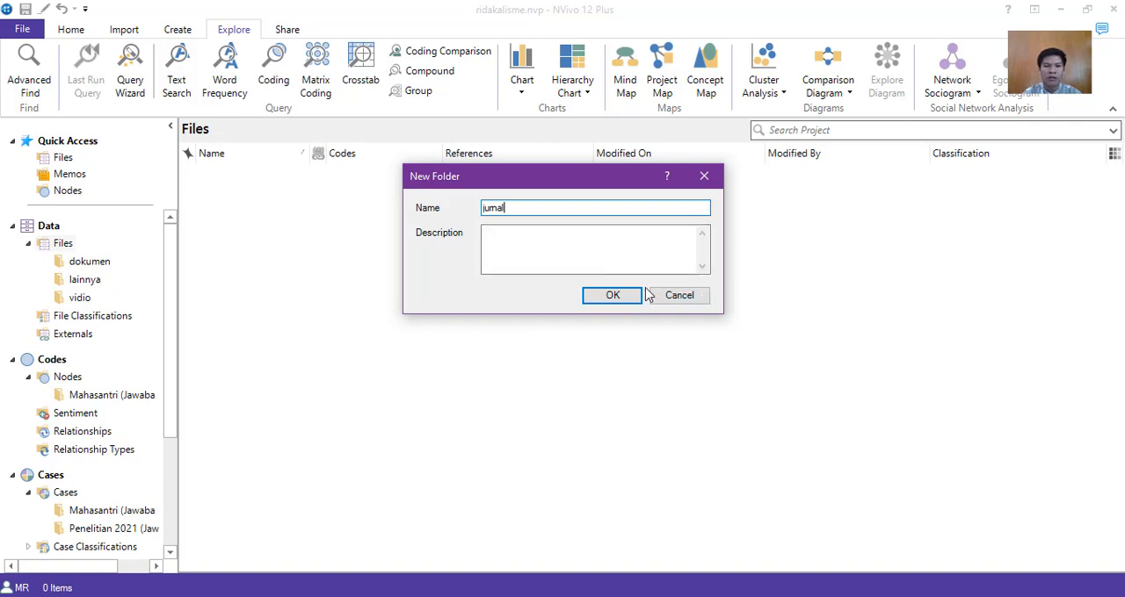
left_click(612, 297)
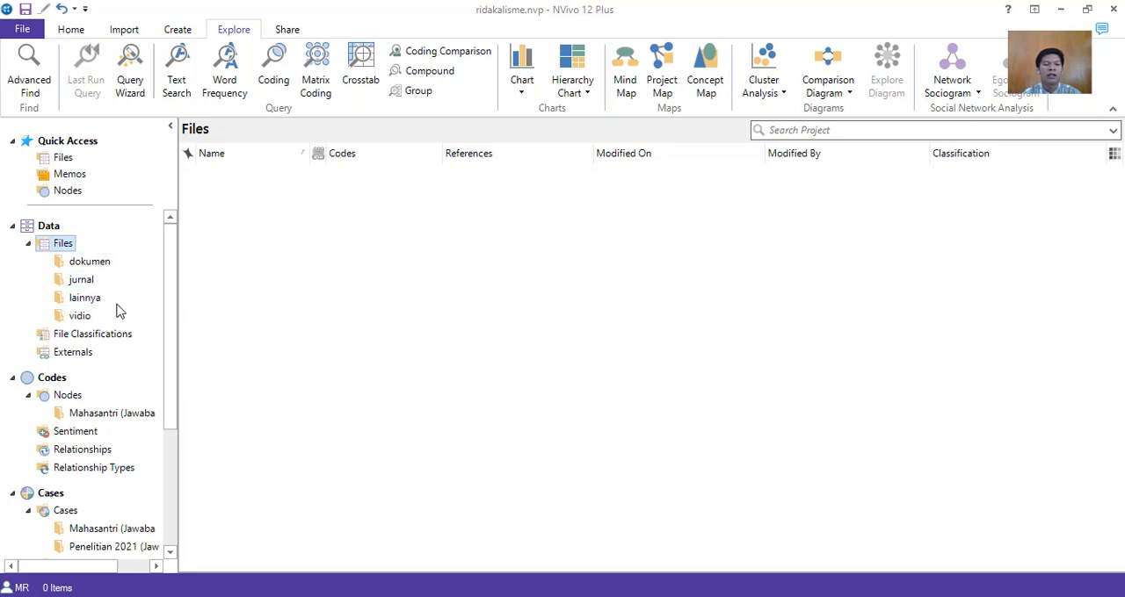
Show the contents of the dokumen folder and check which import options it offers, without importing anything.
left_click(71, 266)
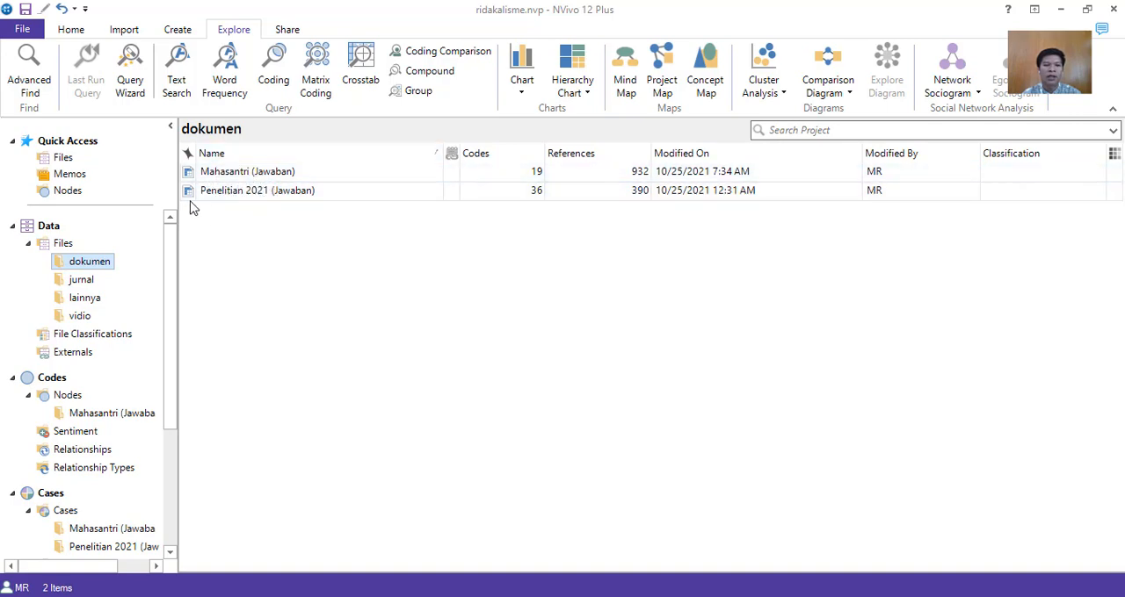
right_click(244, 229)
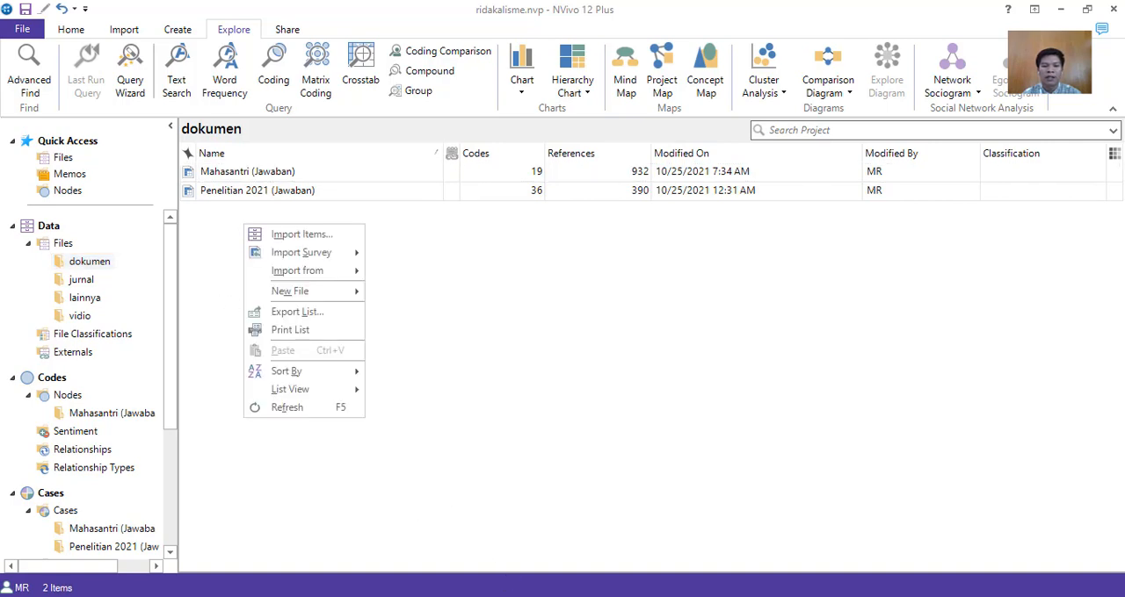
key("Escape")
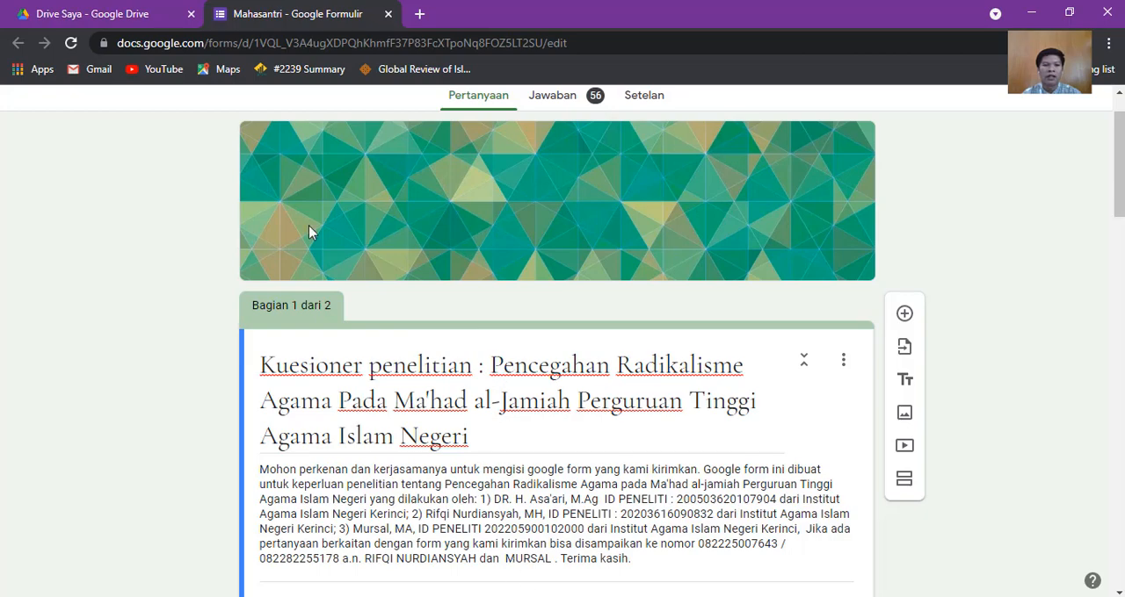
Review the questions of the Mahasantri questionnaire in Google Forms and display its collected responses.
scroll(299, 230, "down", 1)
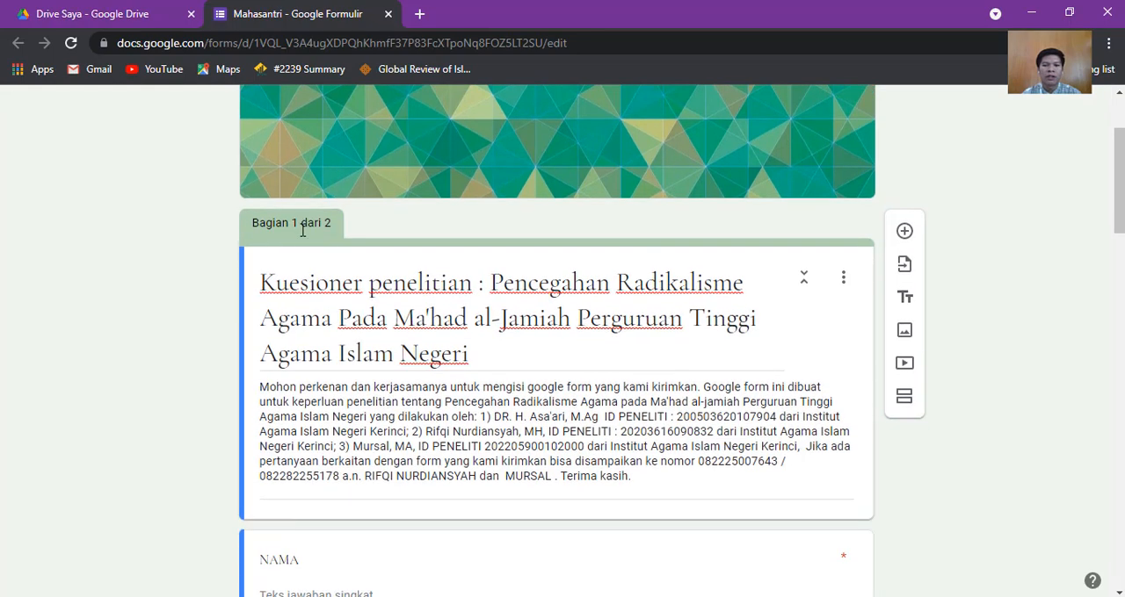
scroll(304, 230, "up", 2)
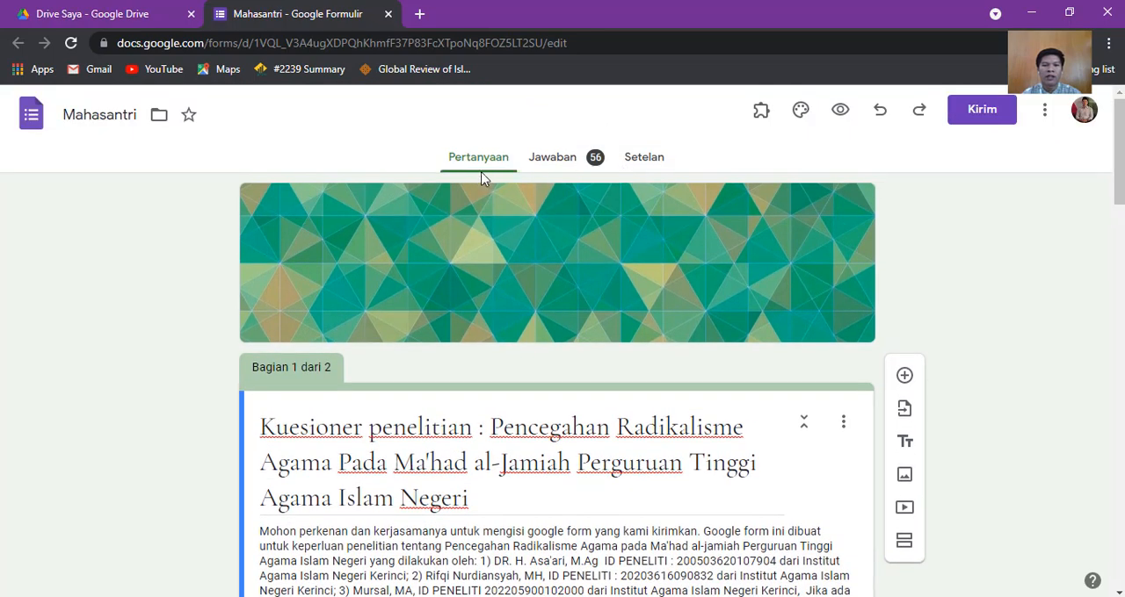
scroll(460, 251, "down", 2)
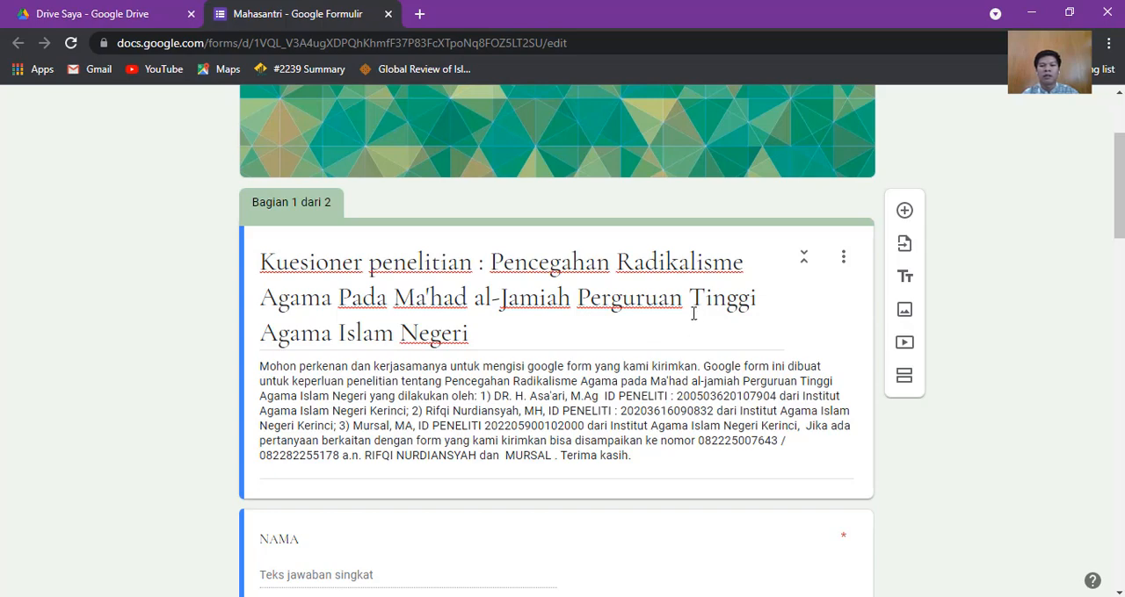
scroll(497, 319, "down", 1)
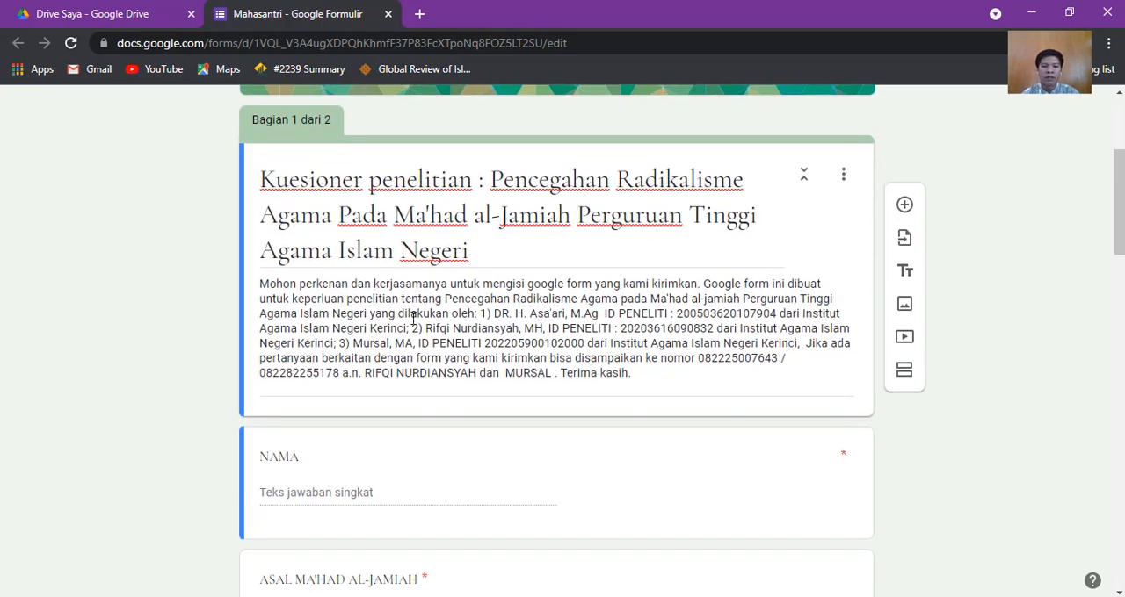
scroll(413, 318, "down", 17)
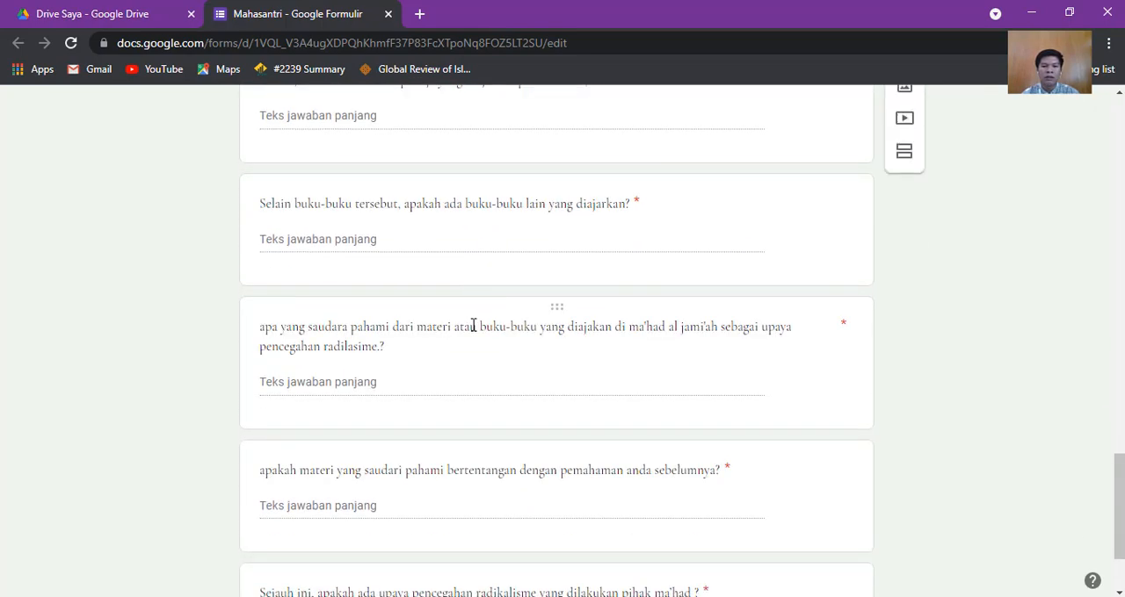
scroll(473, 326, "up", 18)
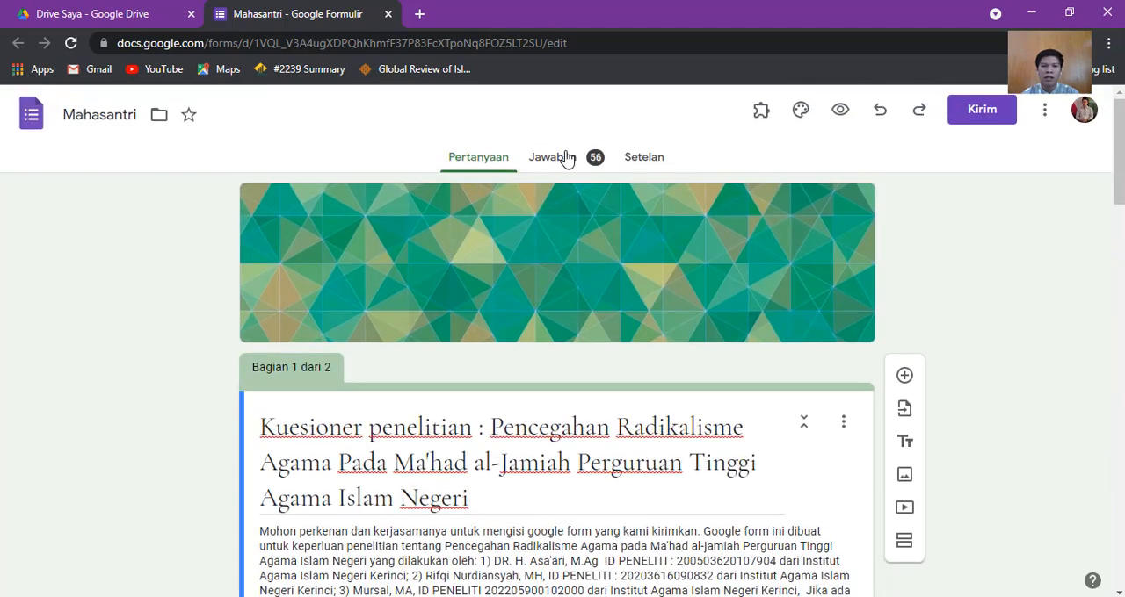
left_click(554, 158)
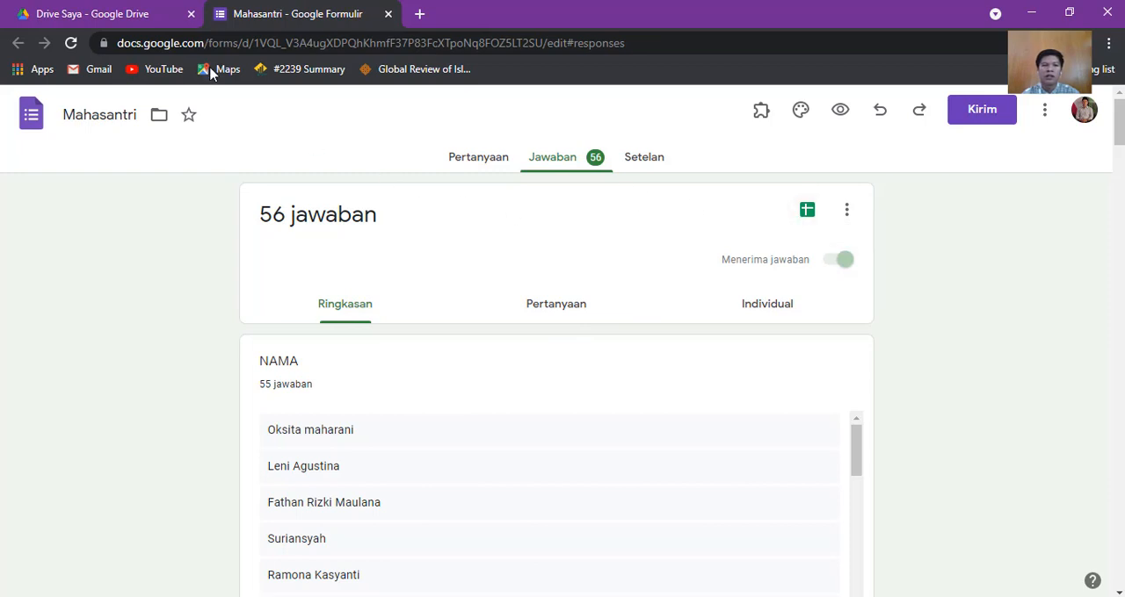
Switch to the downloaded Mahasantri (Jawaban).xlsx workbook in Excel, maximize its window and examine the form responses.
left_click(1031, 12)
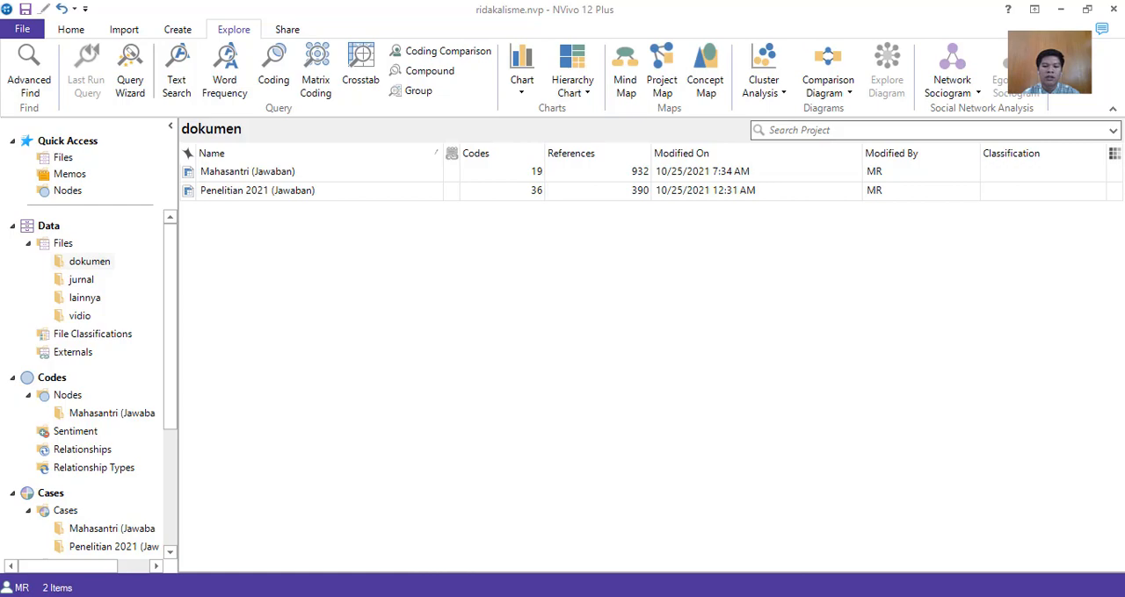
left_click(250, 595)
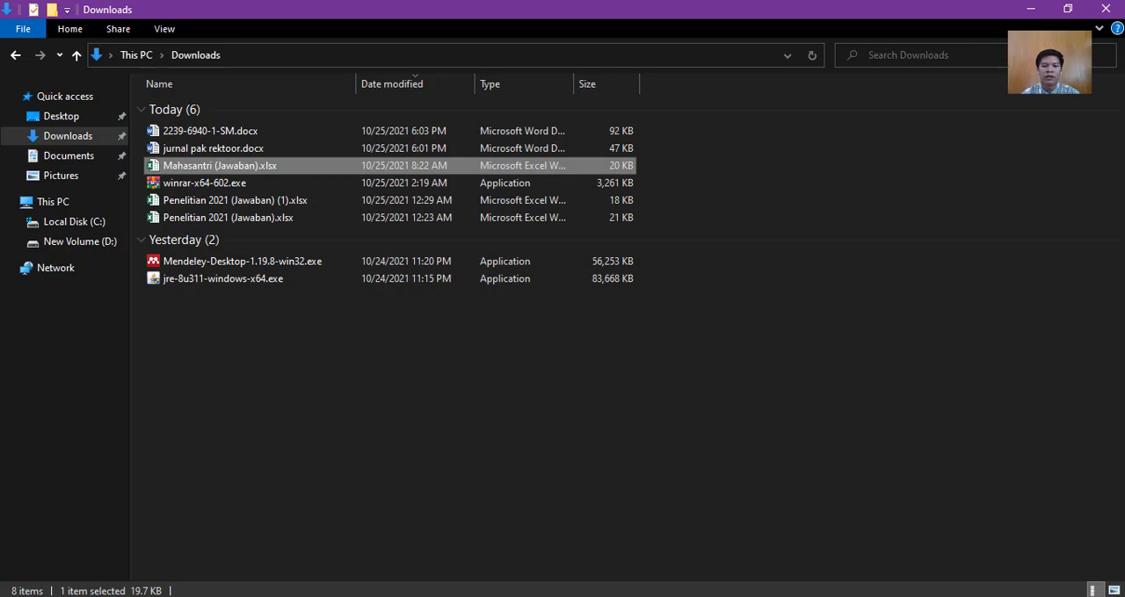
left_click(539, 596)
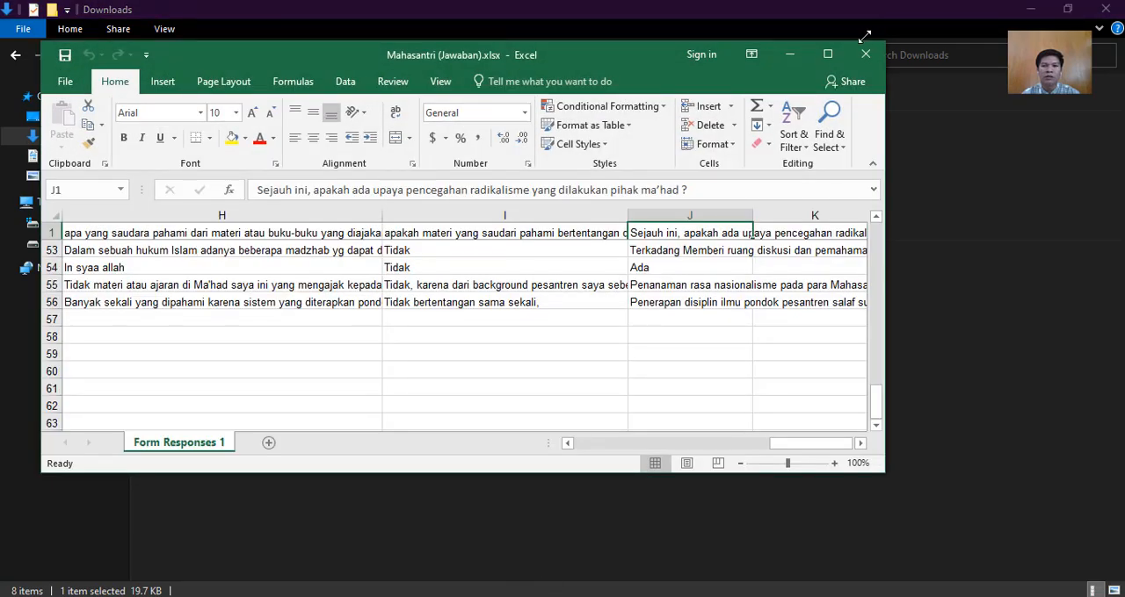
left_click(817, 53)
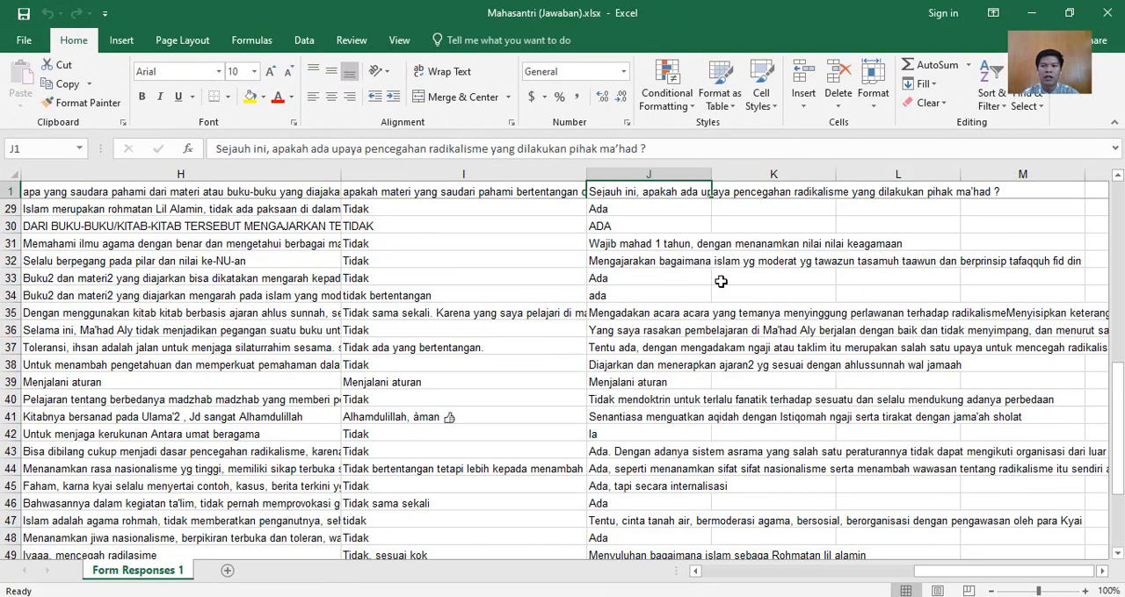
scroll(583, 342, "down", 6, "ctrl")
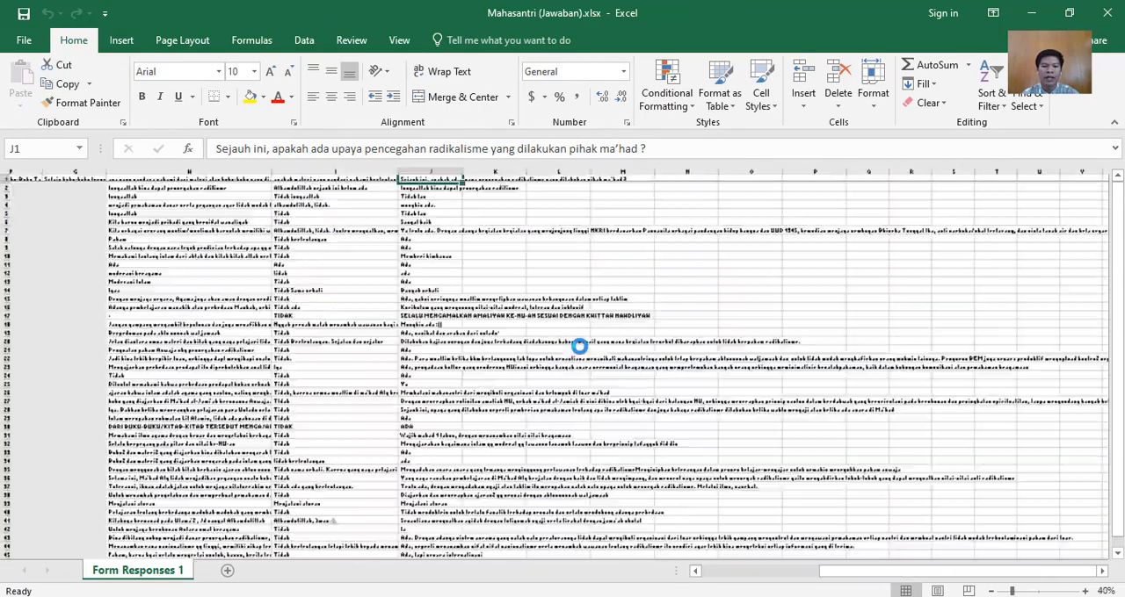
Enlarge the form responses for reading, close the workbook and return to the NVivo project.
scroll(572, 340, "up", 4)
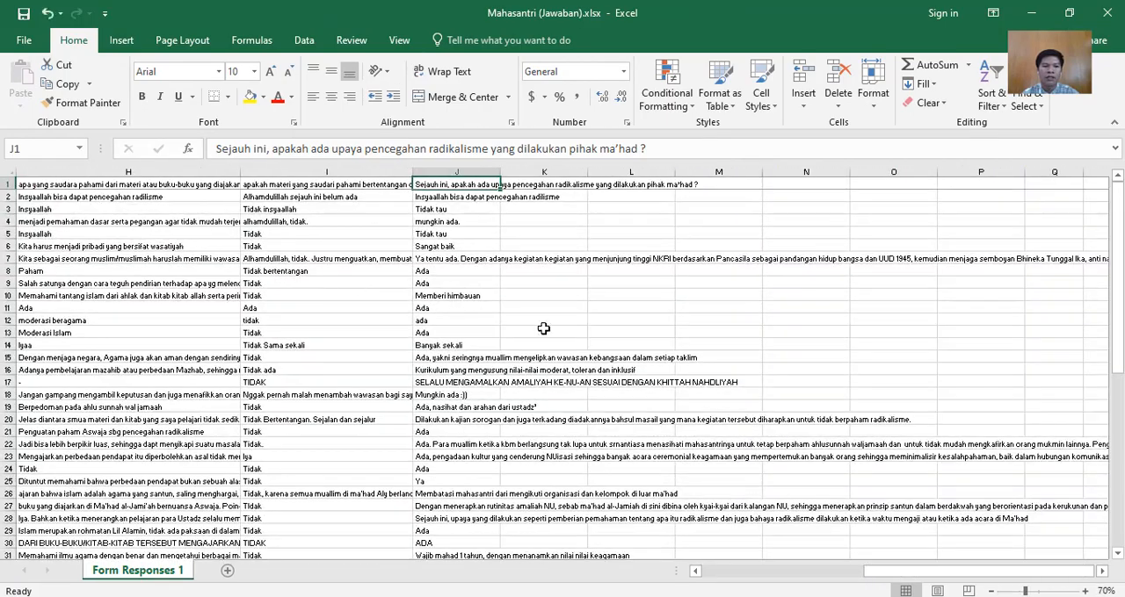
left_click(1106, 13)
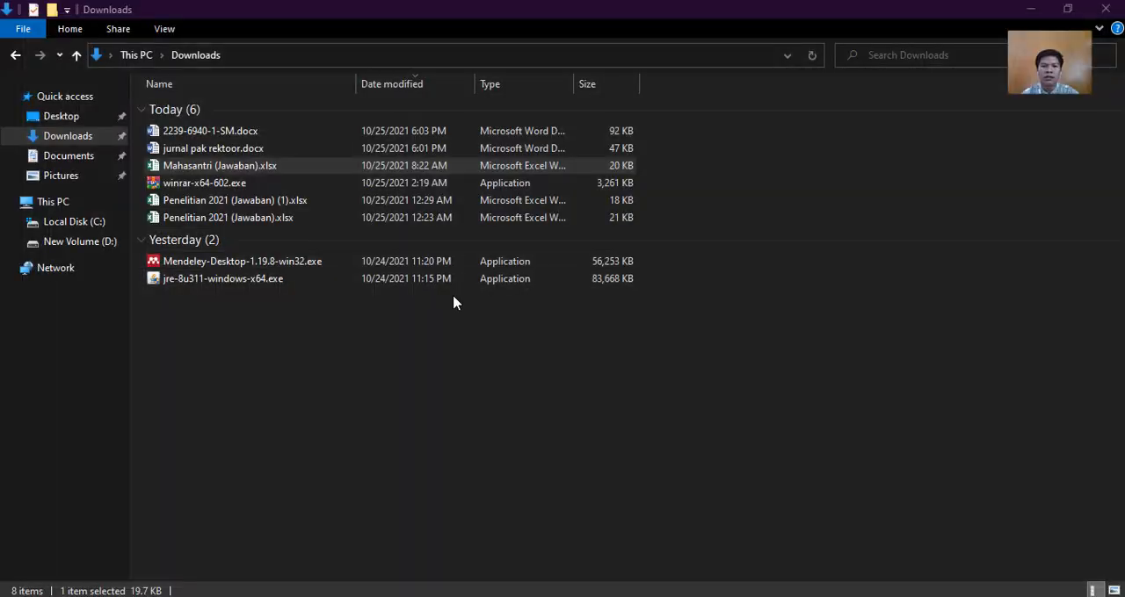
left_click(1031, 10)
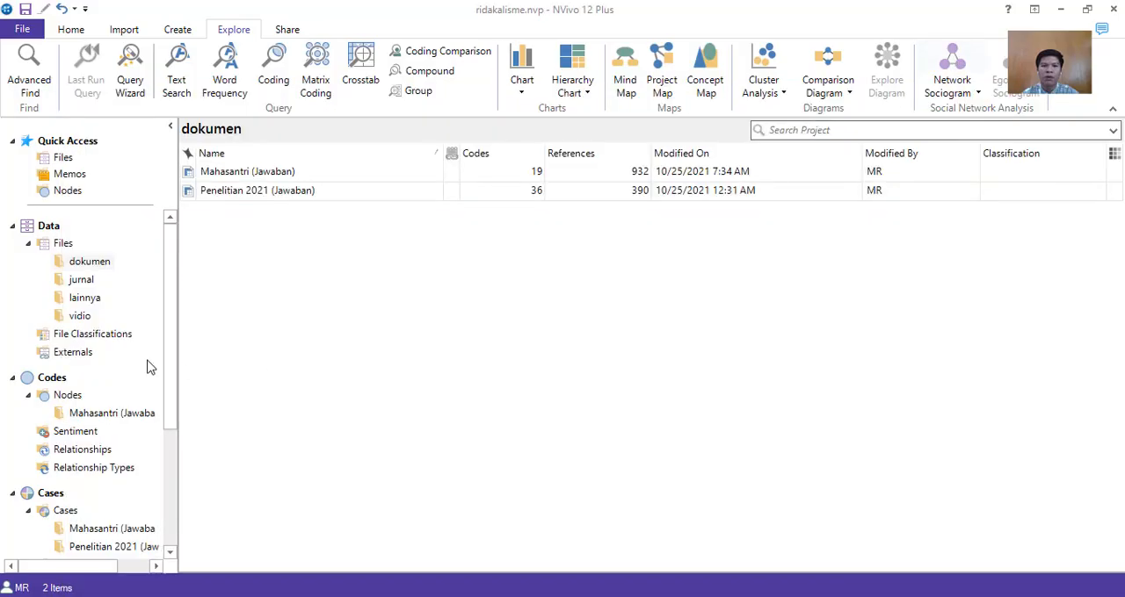
Show how to import a survey from a Microsoft Excel file, browse Pictures, Screenshots and drive D: for source files, and leave without importing.
right_click(268, 213)
mouse_move(332, 239)
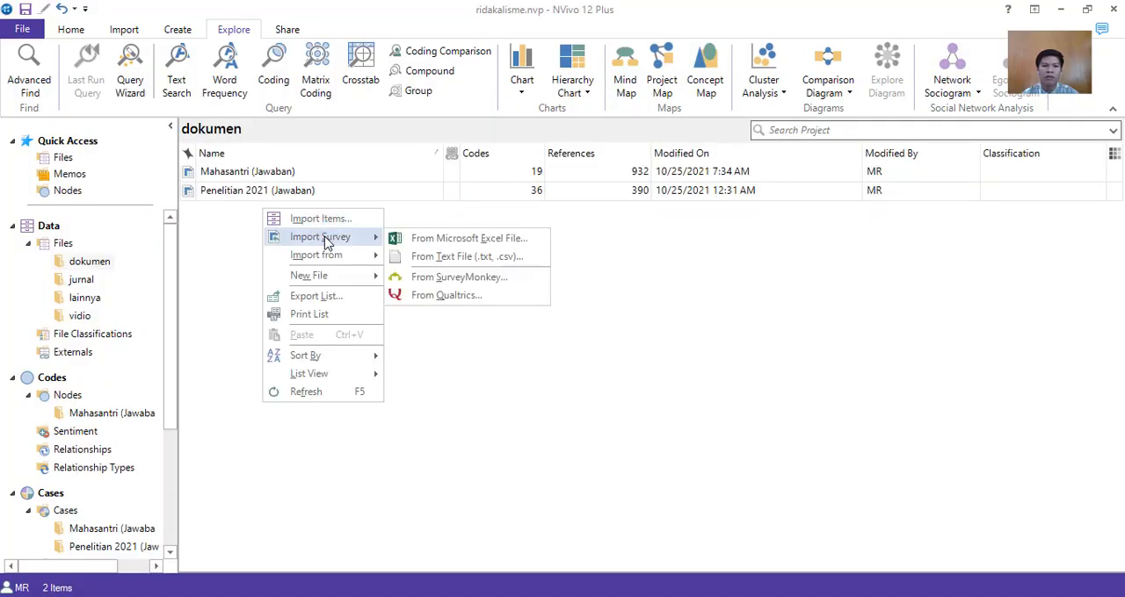
left_click(458, 244)
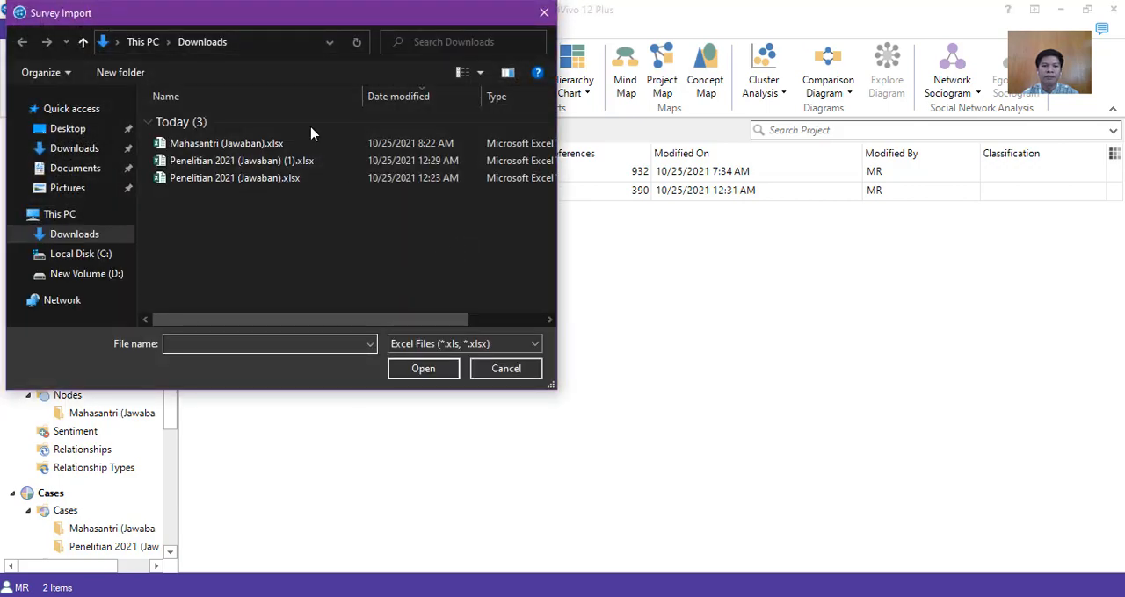
left_click_drag(284, 15, 700, 76)
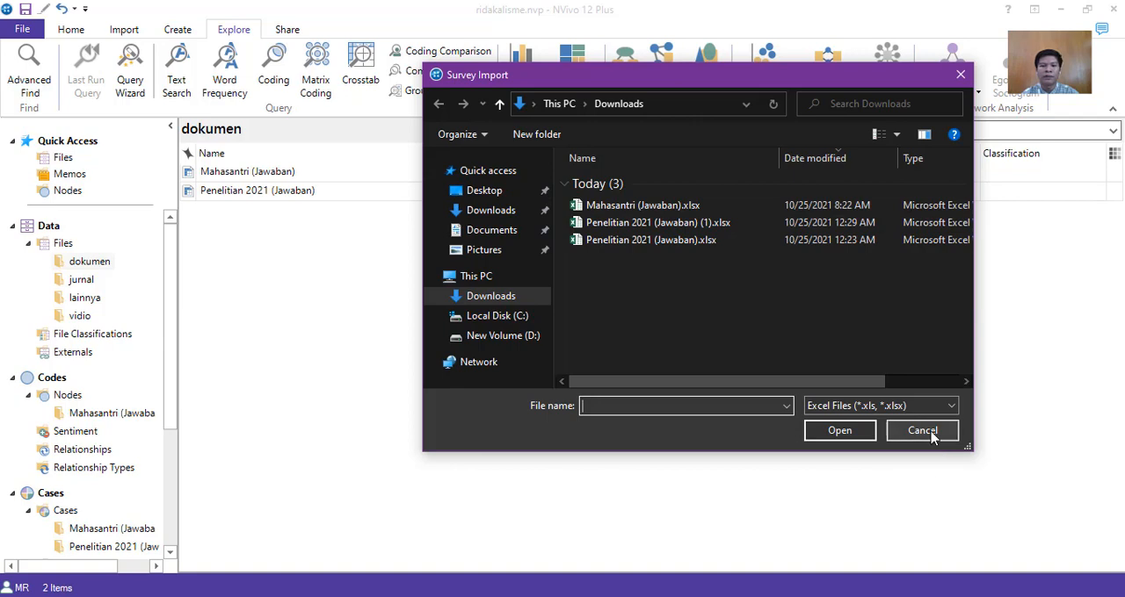
left_click(514, 251)
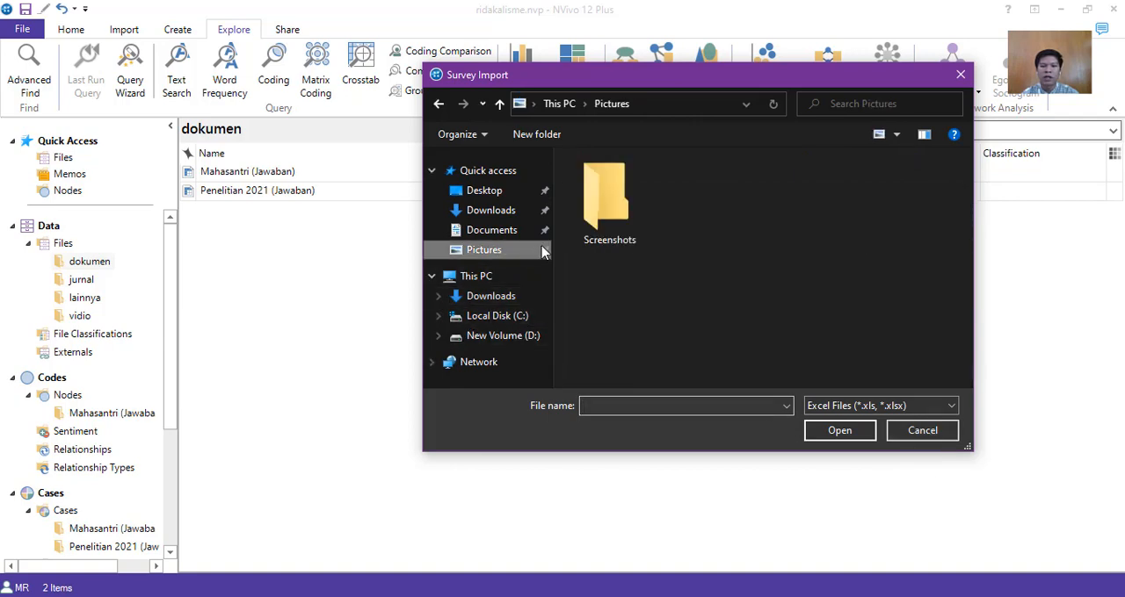
double_click(609, 204)
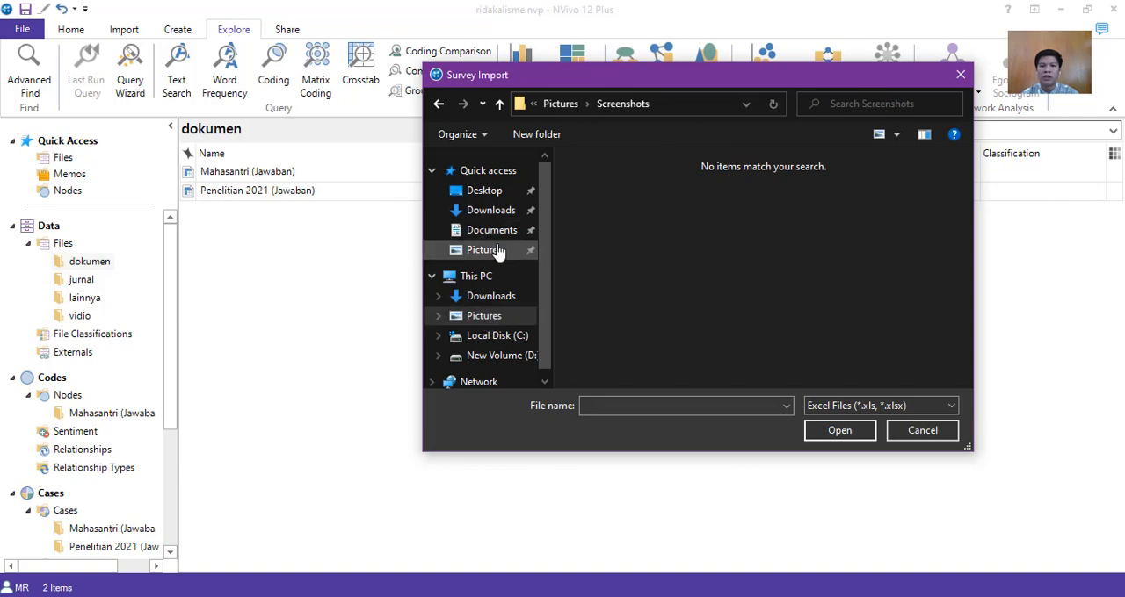
scroll(548, 294, "down", 1)
left_click(501, 324)
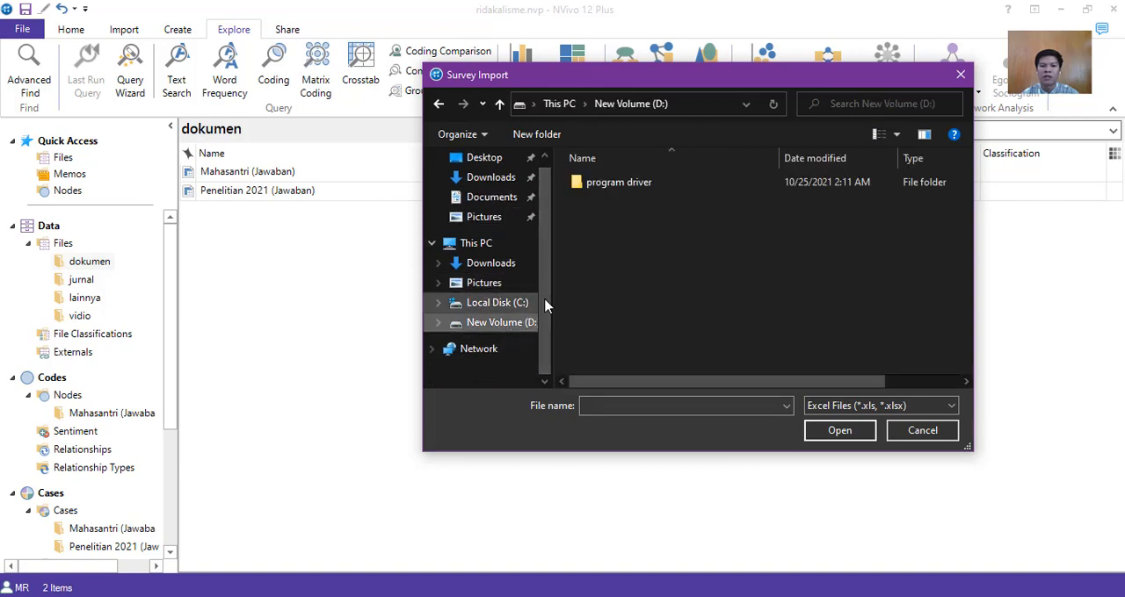
left_click(960, 76)
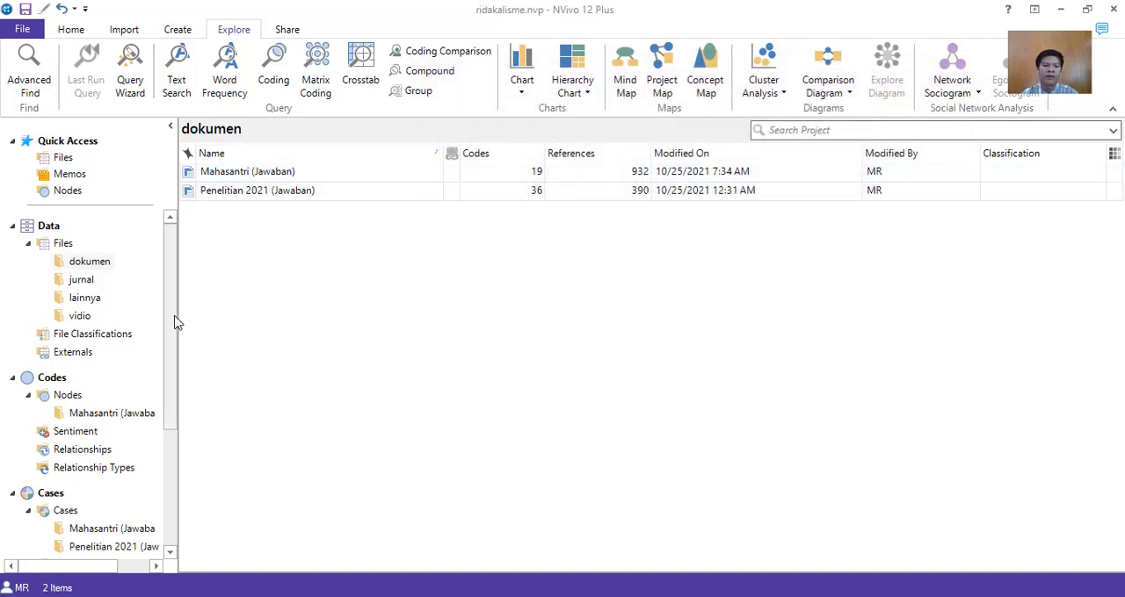
Display the Penelitian 2021 (Jawaban) folder under Cases and look through its list of respondents.
scroll(153, 389, "down", 2)
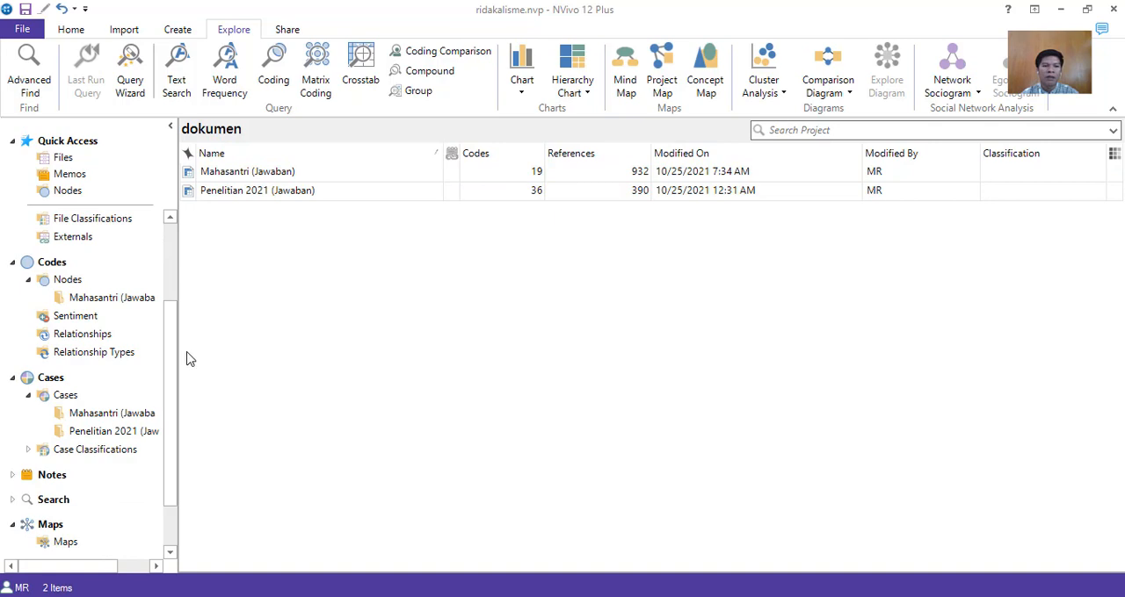
left_click_drag(173, 359, 168, 372)
left_click(114, 394)
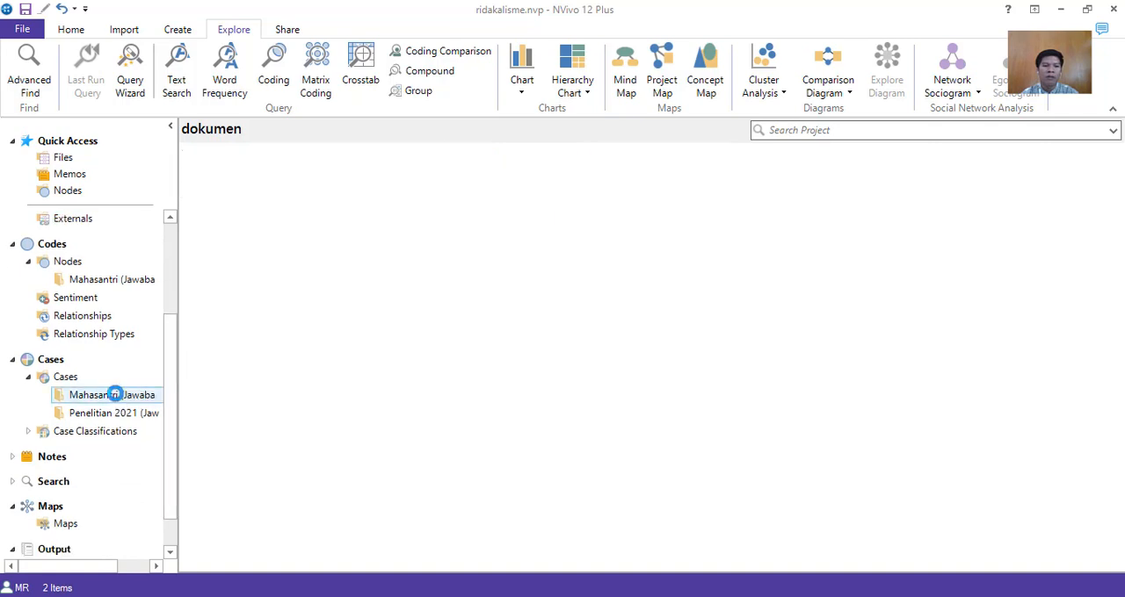
left_click(118, 409)
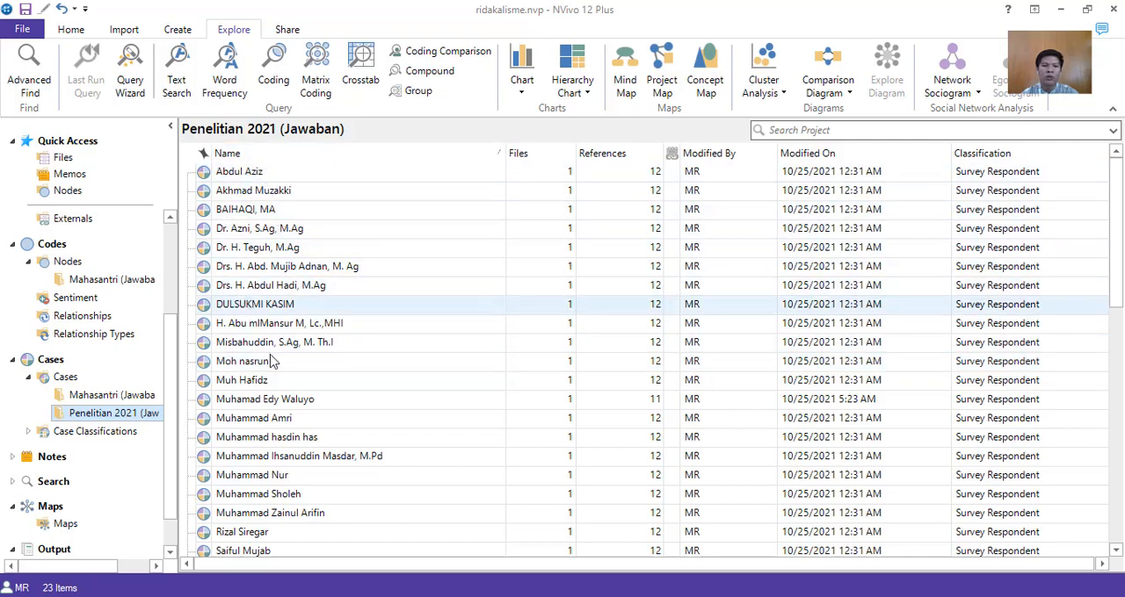
scroll(277, 378, "down", 3)
scroll(281, 395, "up", 3)
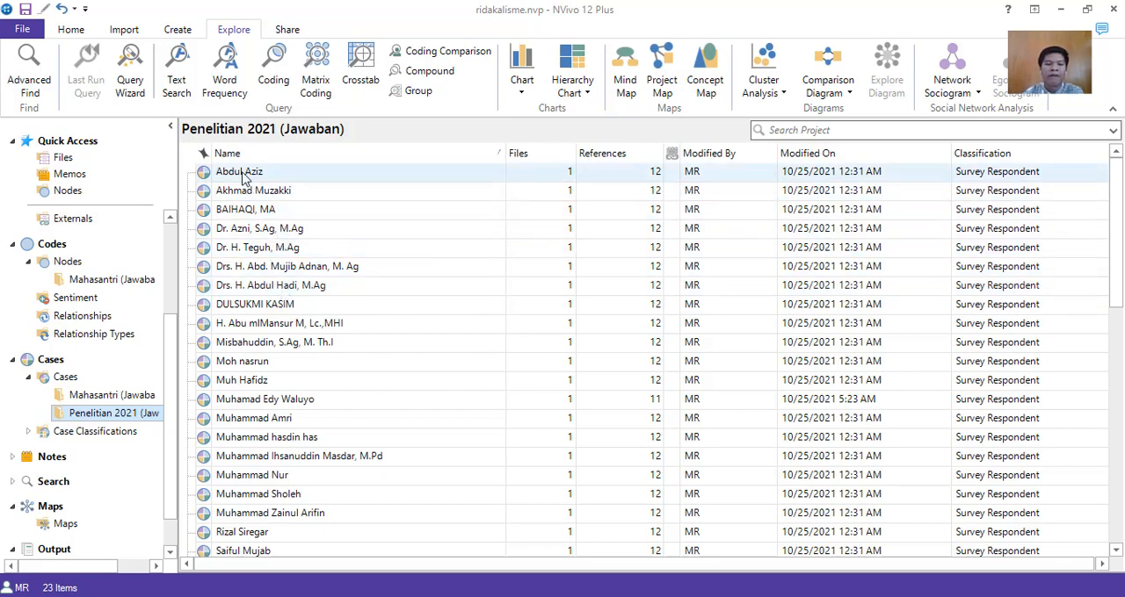
Open the first respondent's case in Penelitian 2021 (Jawaban) and read through its coded references.
double_click(246, 173)
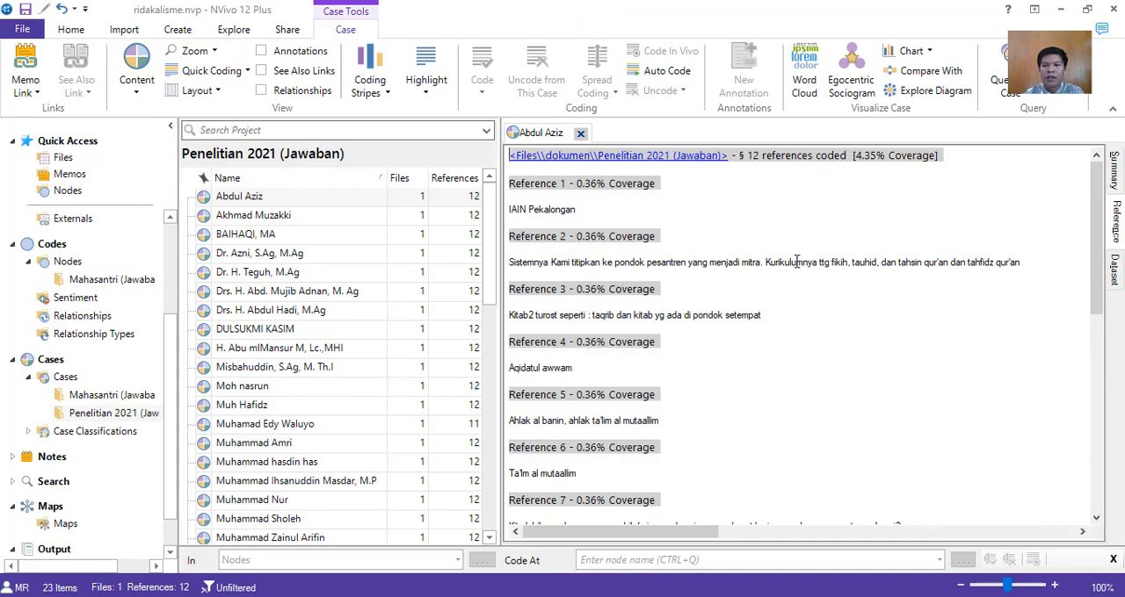
scroll(797, 262, "down", 3)
scroll(797, 262, "up", 3)
scroll(585, 255, "down", 5)
scroll(588, 257, "up", 3)
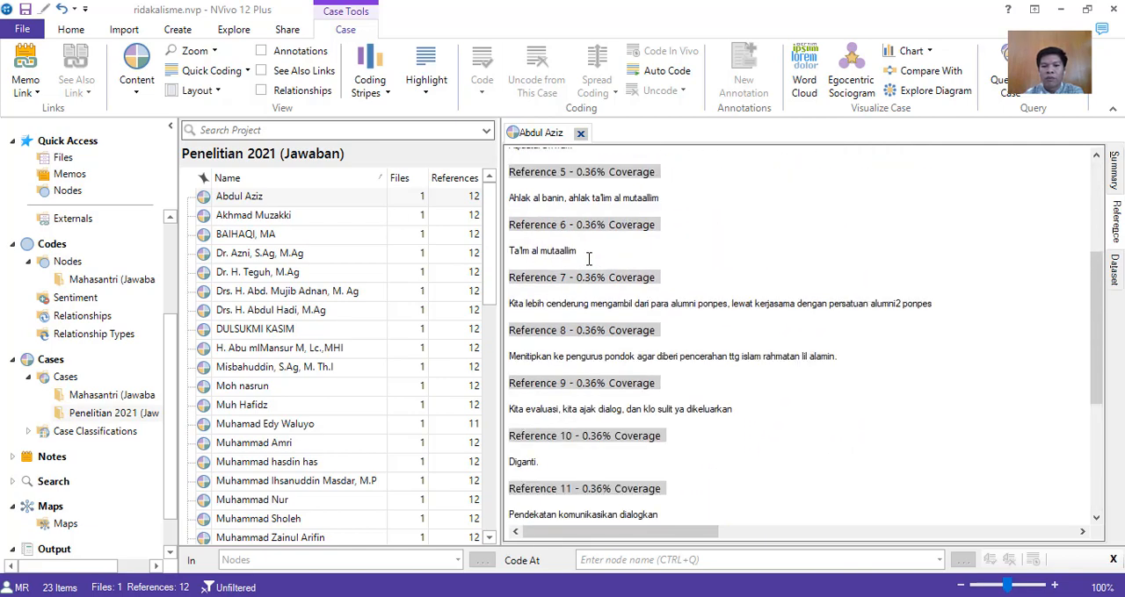
scroll(615, 268, "up", 3)
scroll(648, 283, "up", 1)
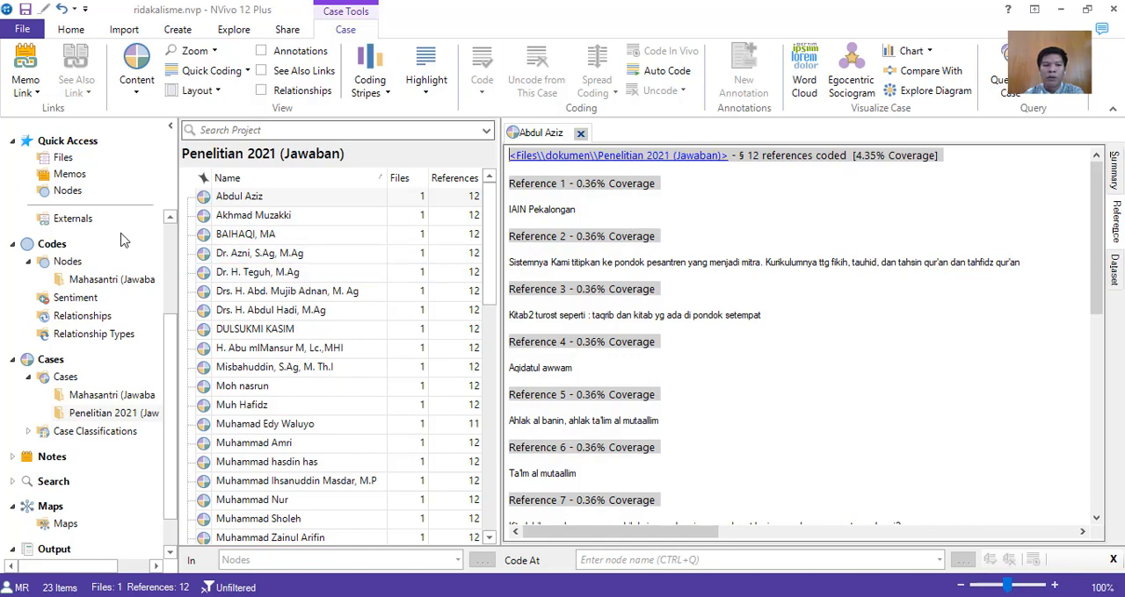
Display the project's nodes in a wider list and expand meteri, pencegahan and kitab kuning to show their child nodes.
left_click(66, 261)
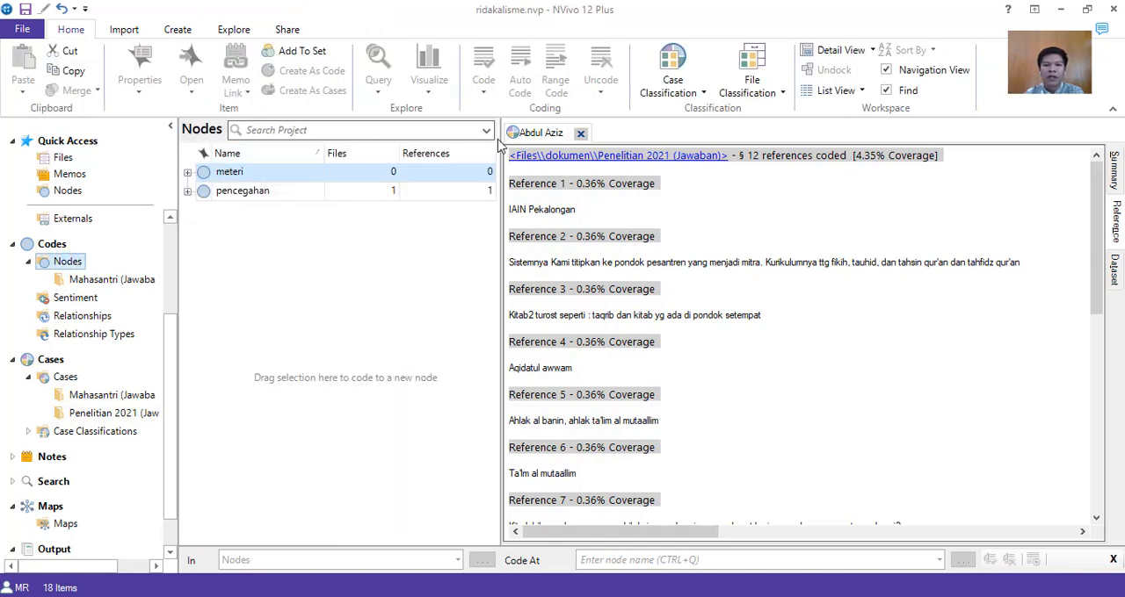
left_click_drag(500, 143, 571, 158)
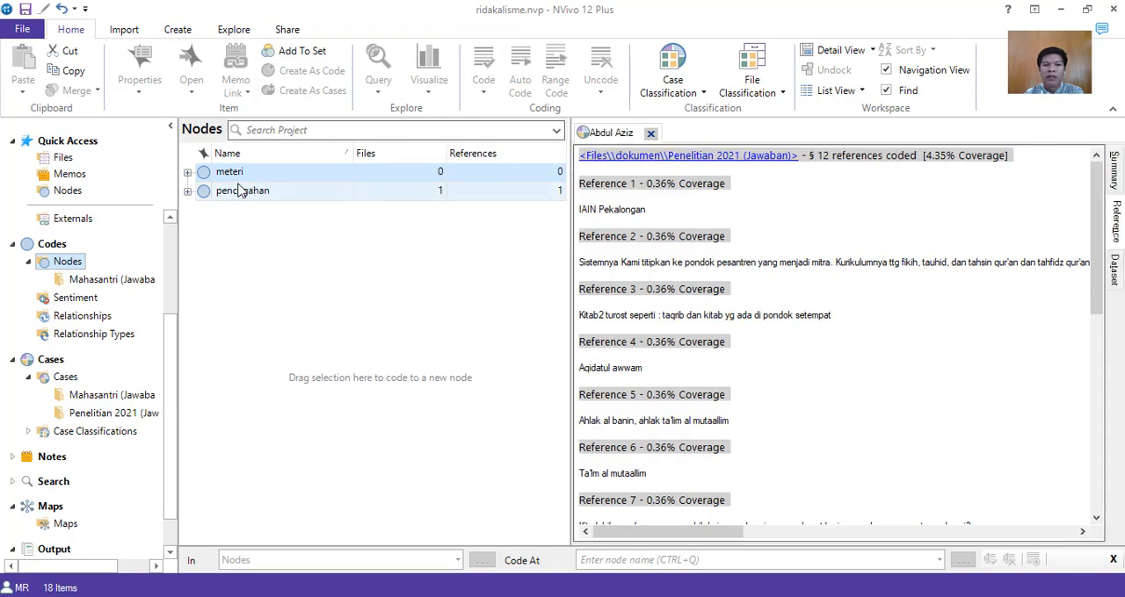
left_click(187, 172)
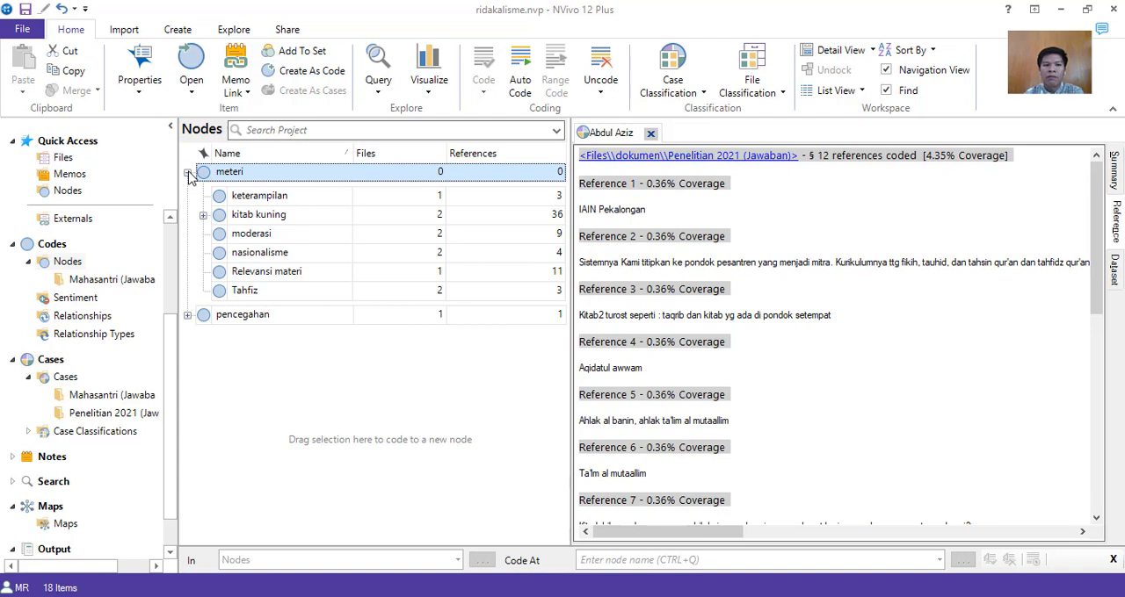
left_click(187, 315)
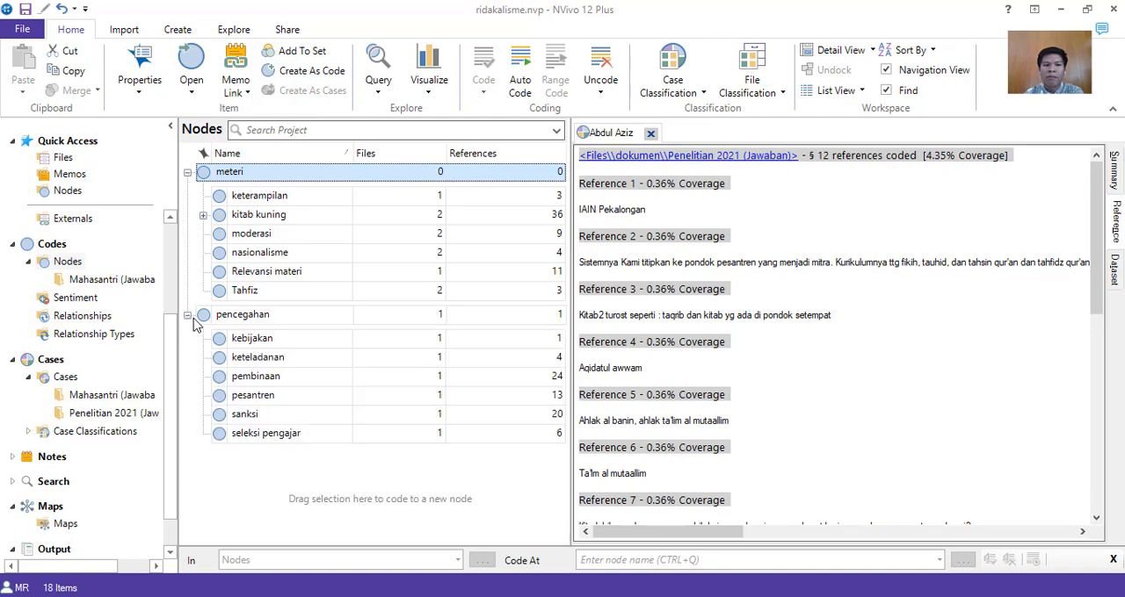
left_click(203, 215)
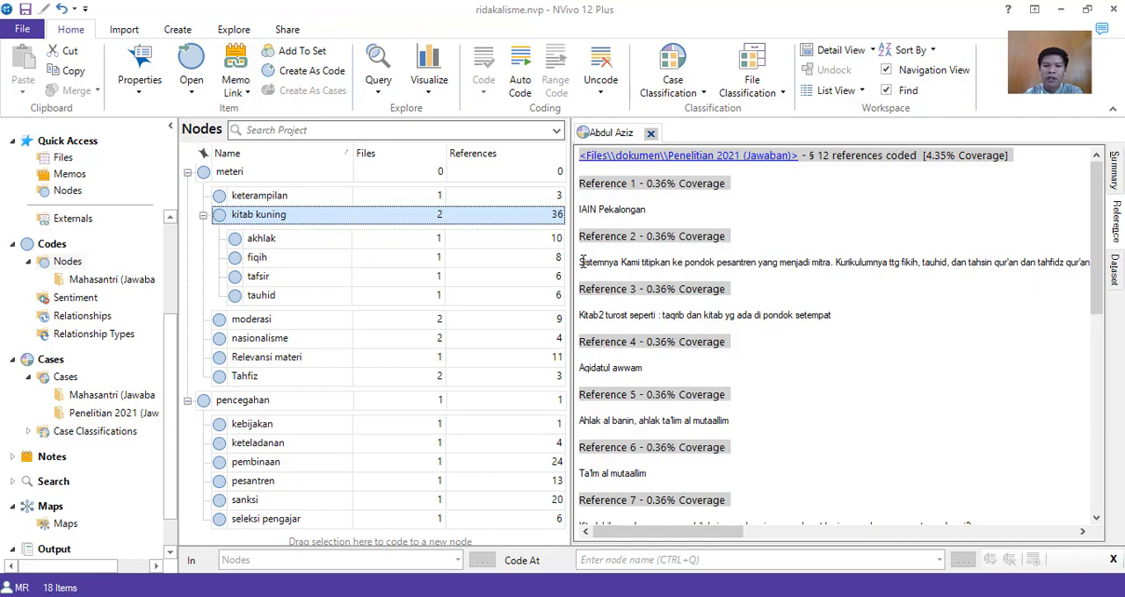
Code the Reference 2 passage about the partner pondok pesantren, up to "Kurikulumnya ttg", at the pesantren node under pencegahan.
left_click_drag(580, 262, 905, 256)
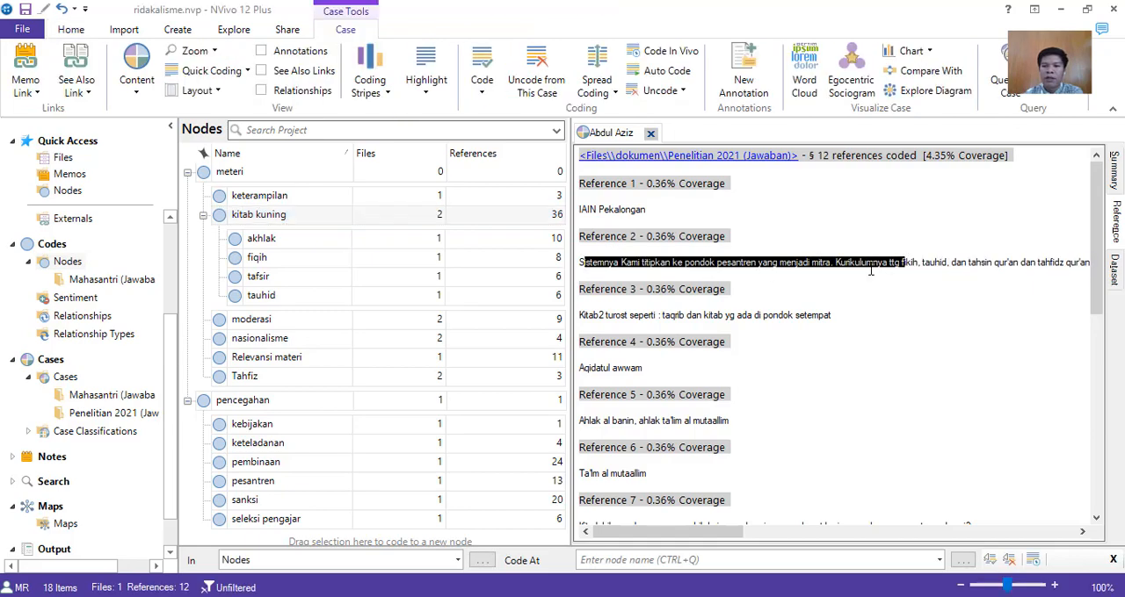
right_click(870, 266)
left_click(890, 278)
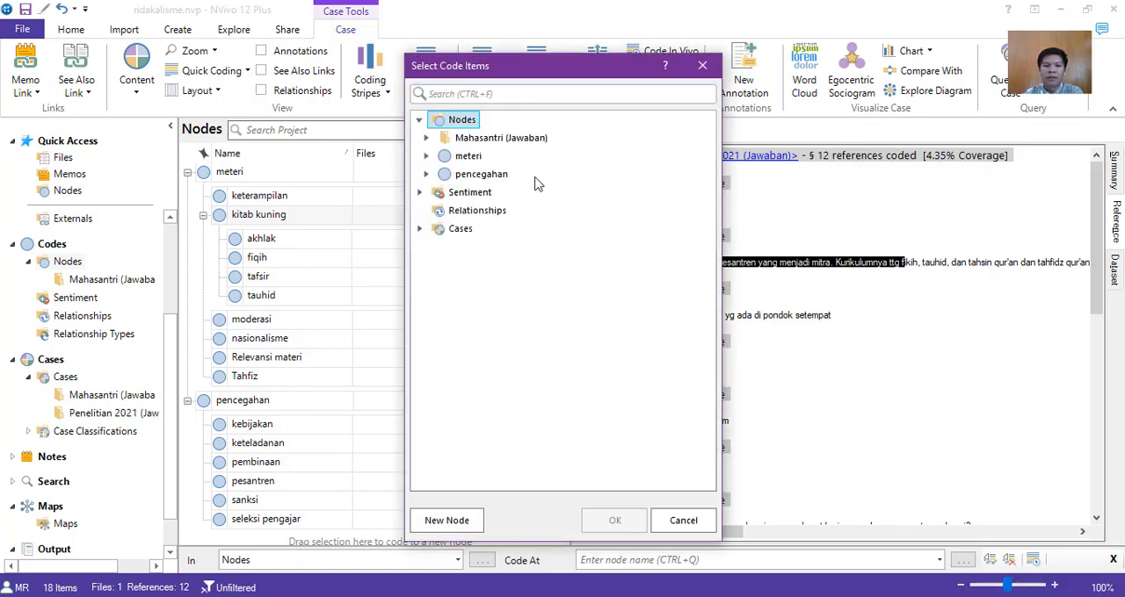
left_click(426, 157)
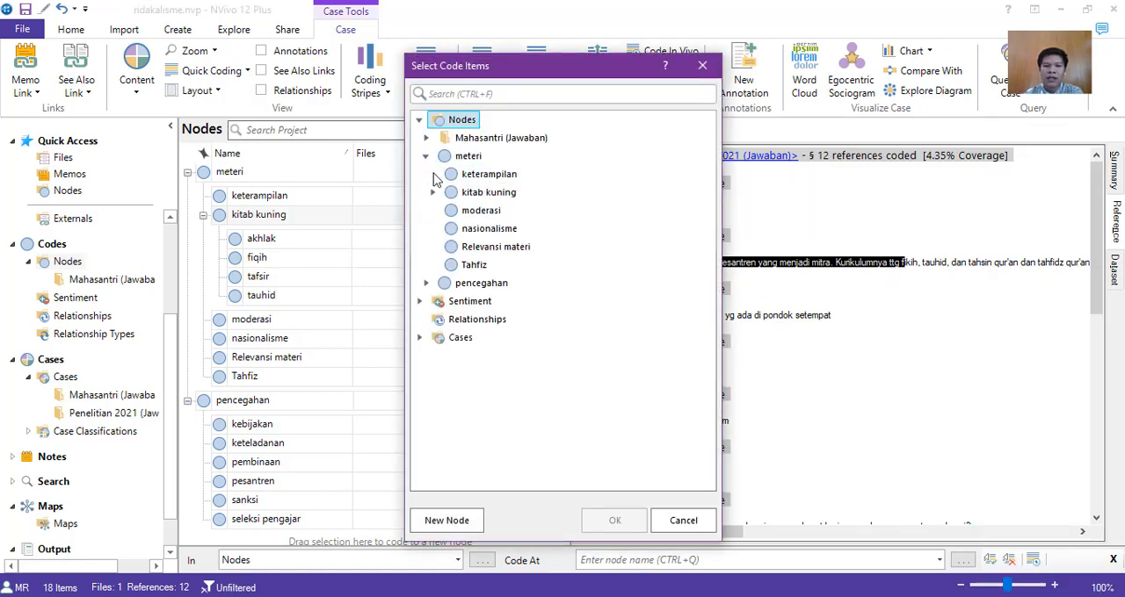
left_click(433, 192)
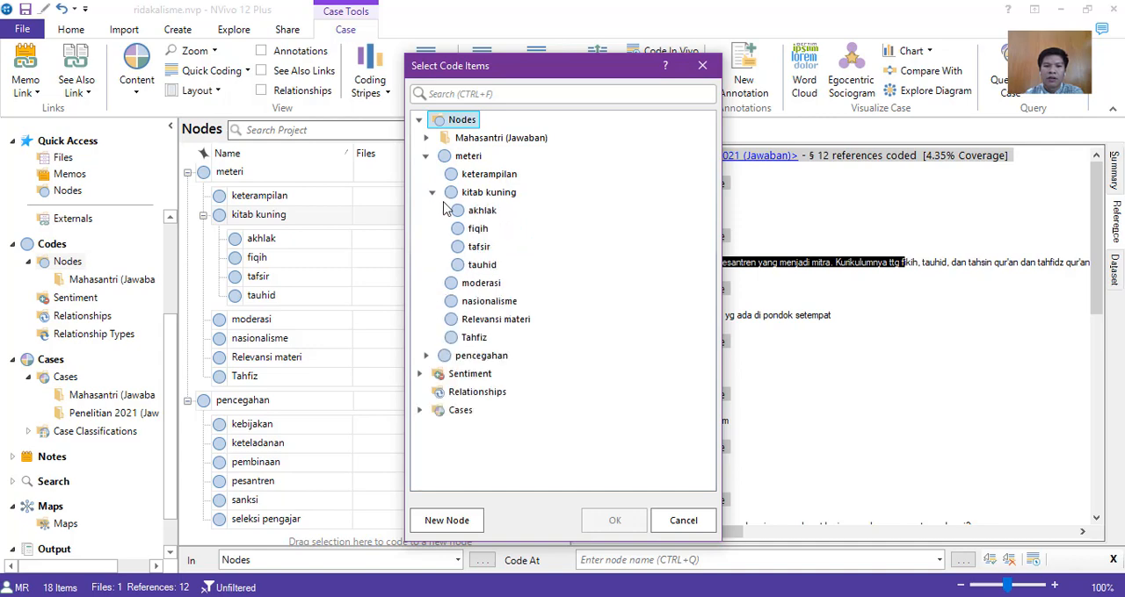
left_click(426, 356)
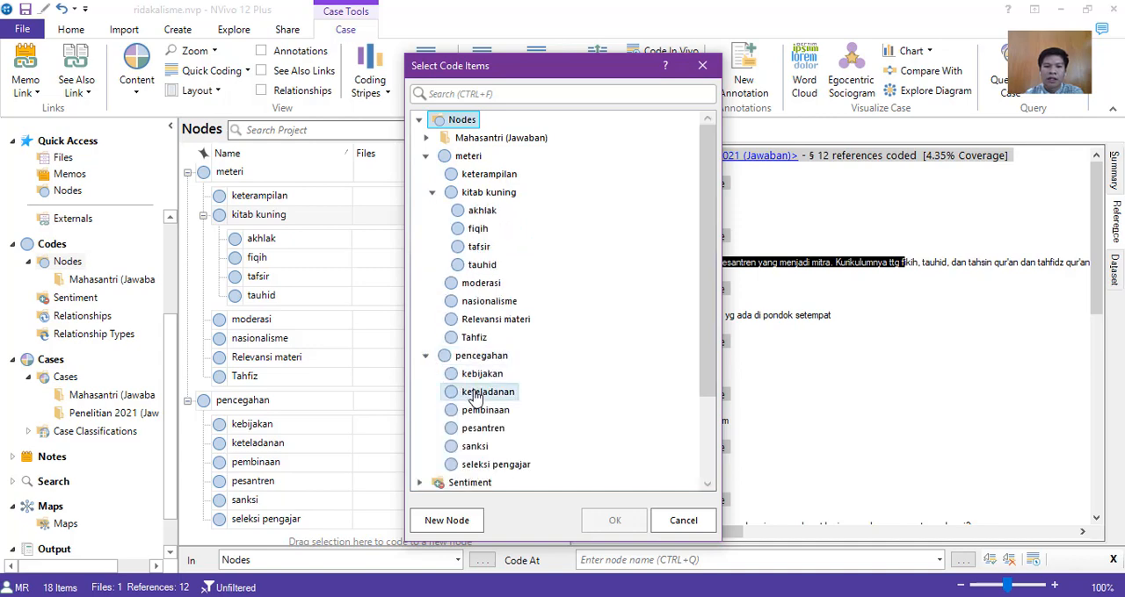
left_click(488, 430)
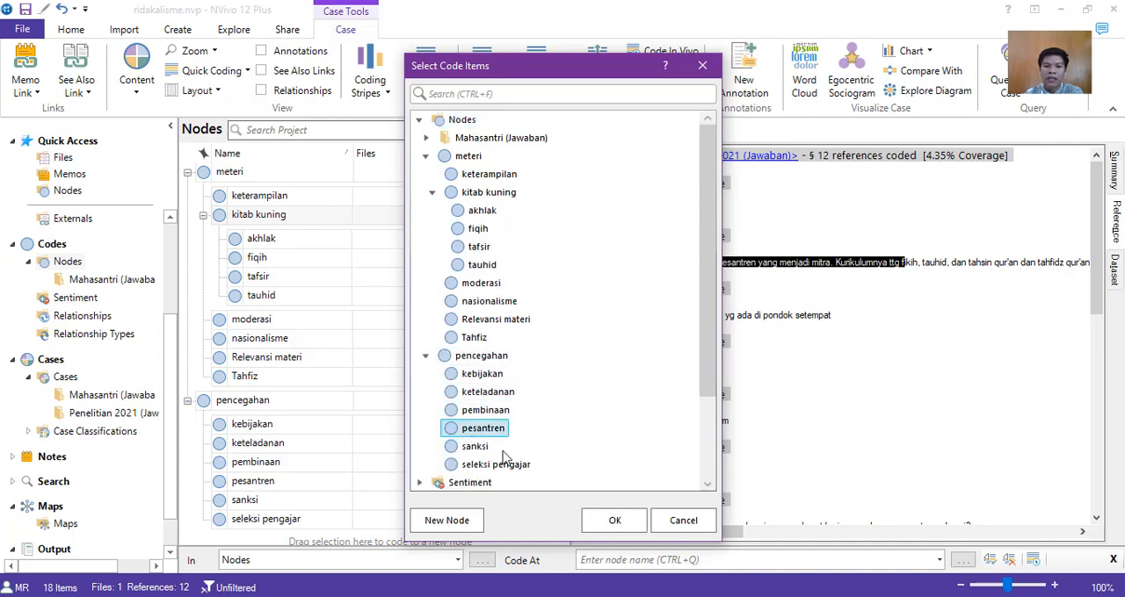
left_click(615, 520)
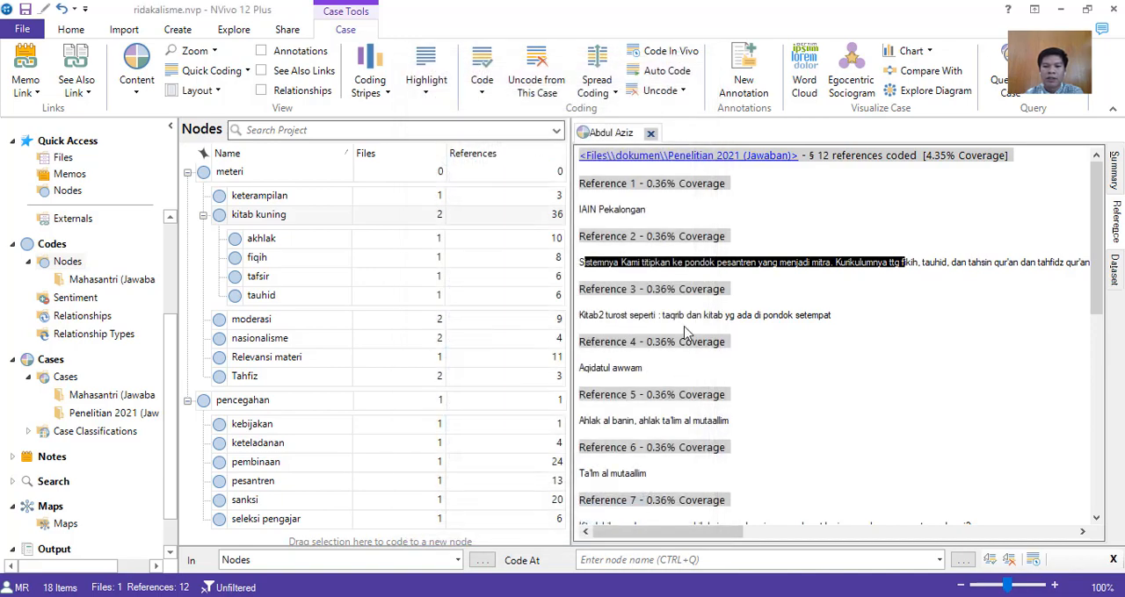
Code the Reference 6 answer "Ta'lim al mutaallim" in the first respondent's case at the akhlak node under kitab kuning.
scroll(1101, 294, "down", 5)
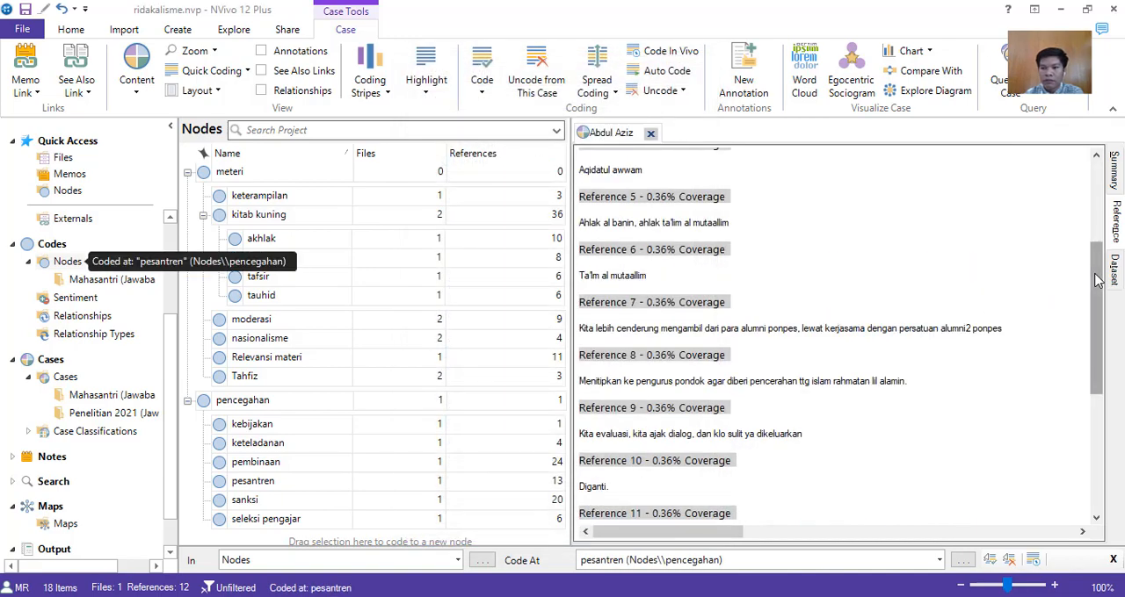
scroll(1080, 276, "up", 1)
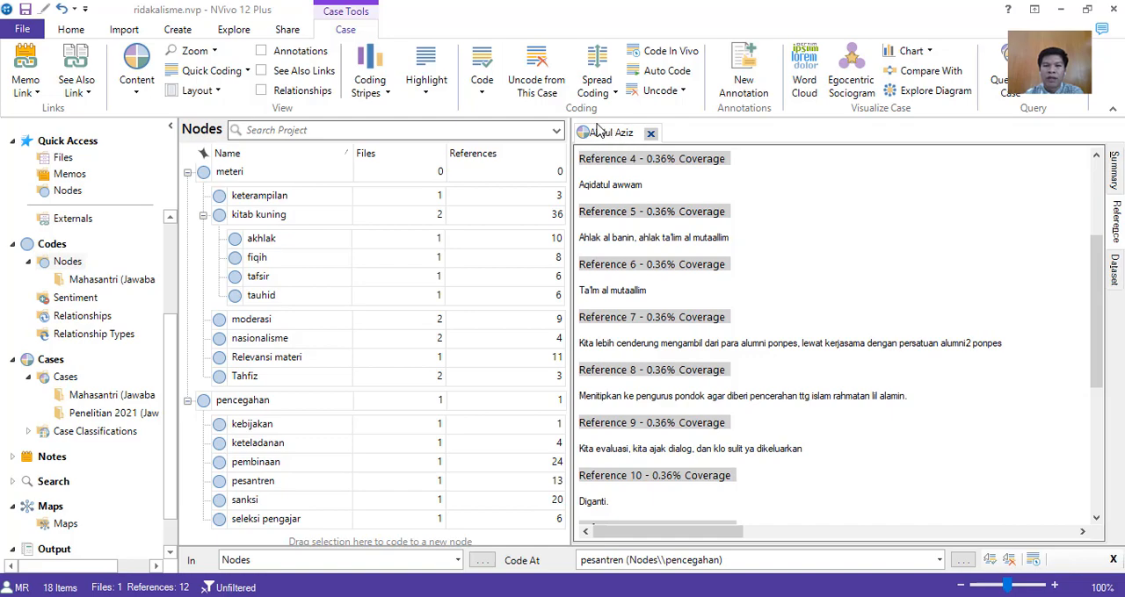
left_click_drag(647, 290, 593, 281)
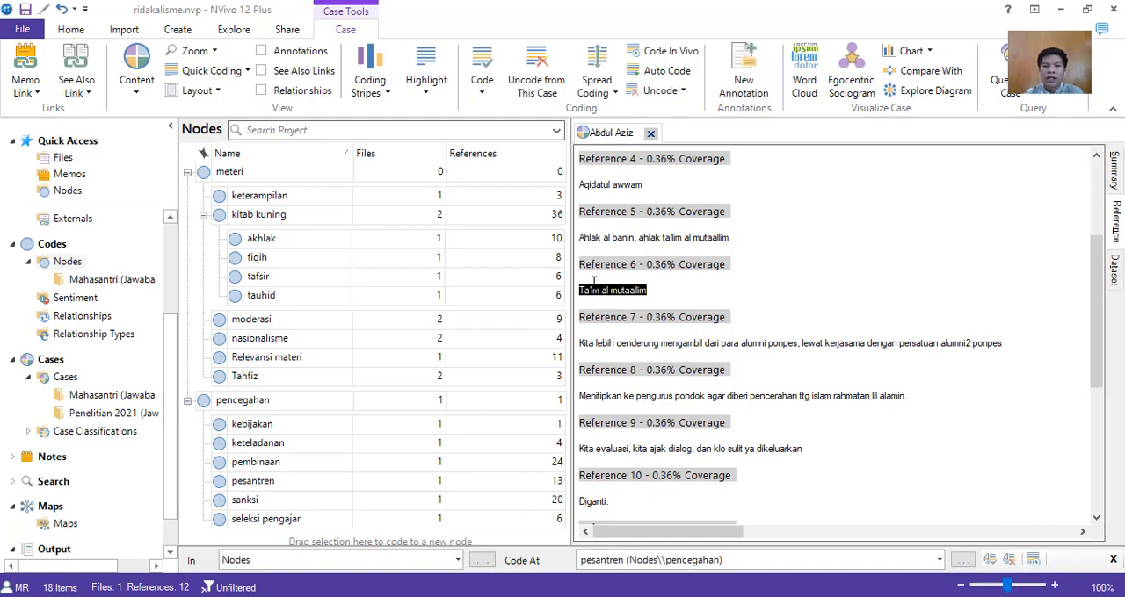
right_click(604, 290)
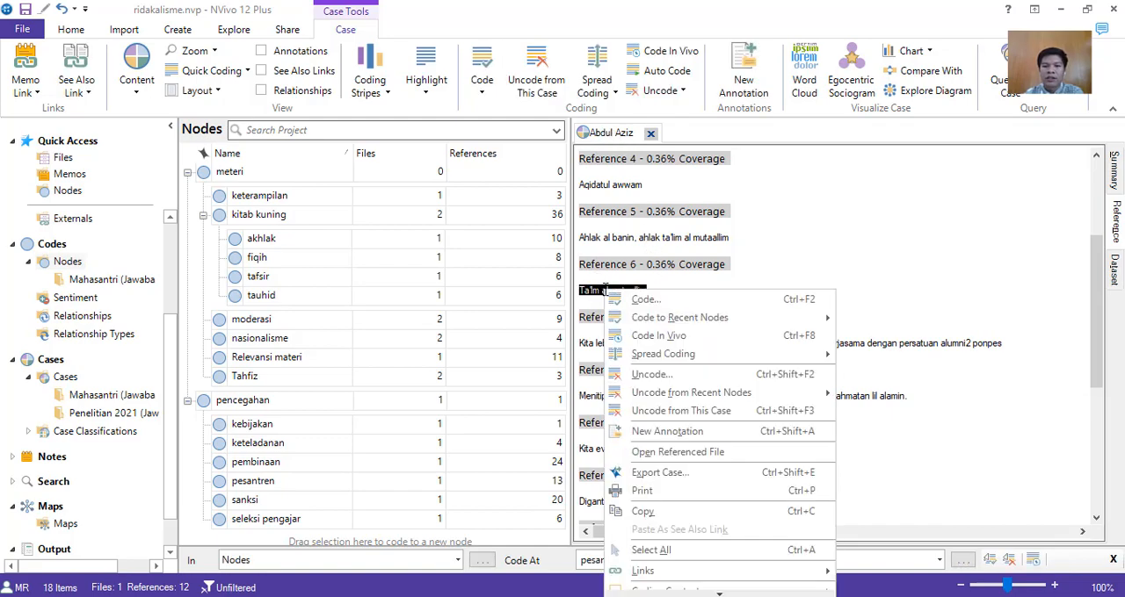
left_click(619, 300)
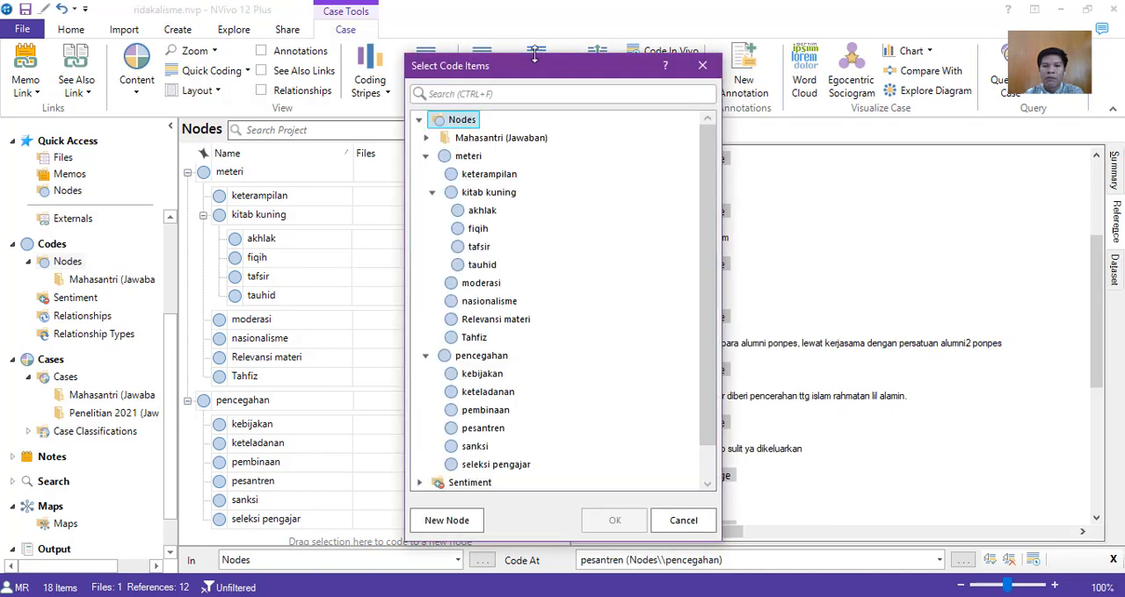
left_click_drag(594, 67, 946, 70)
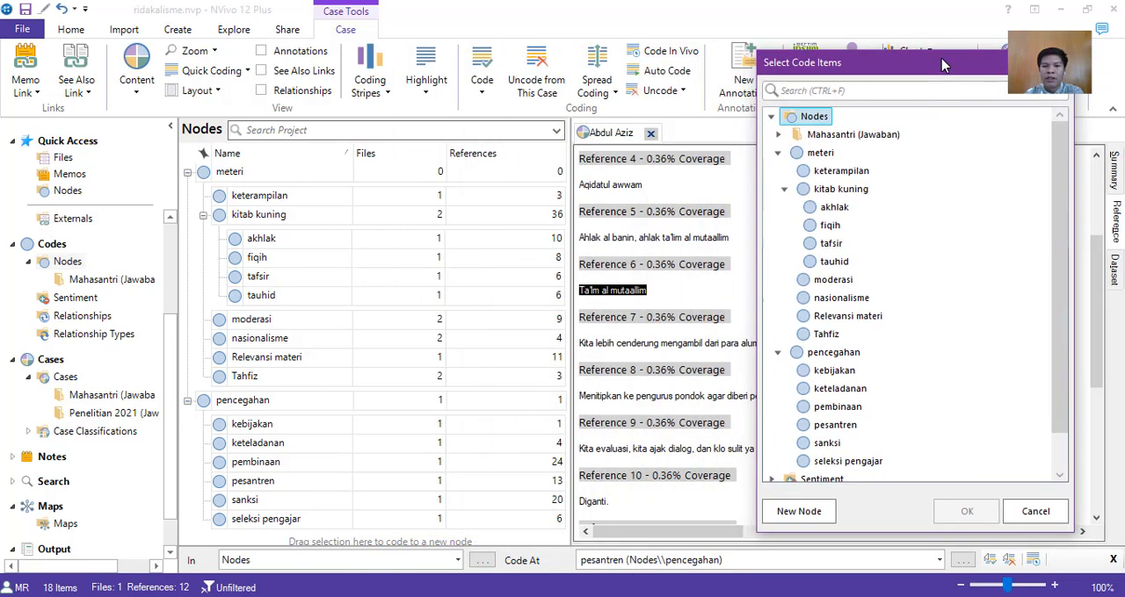
left_click(845, 210)
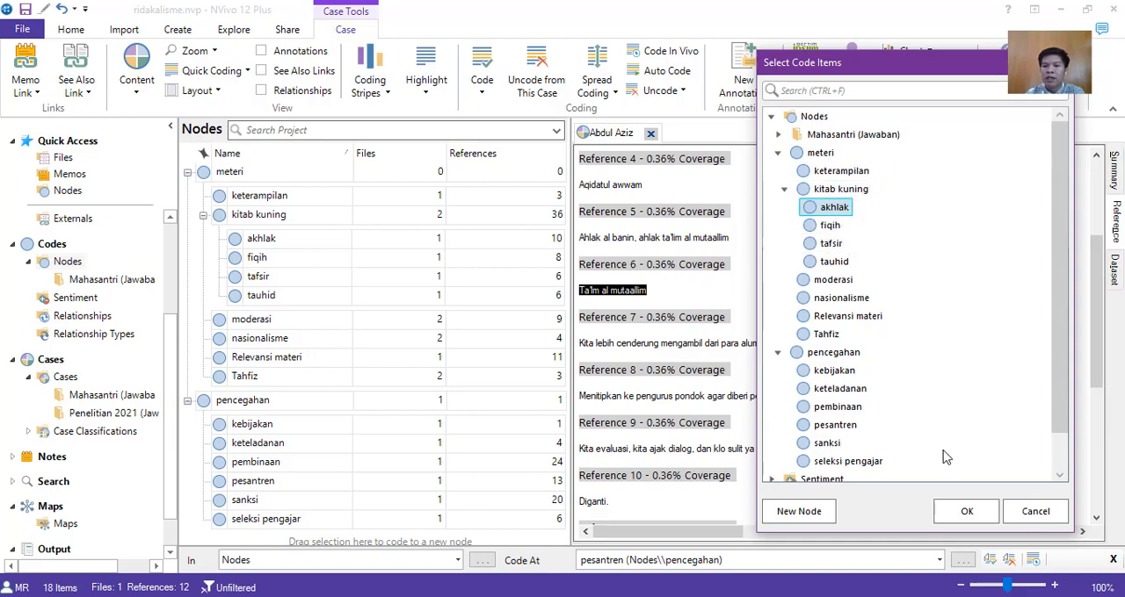
left_click(967, 512)
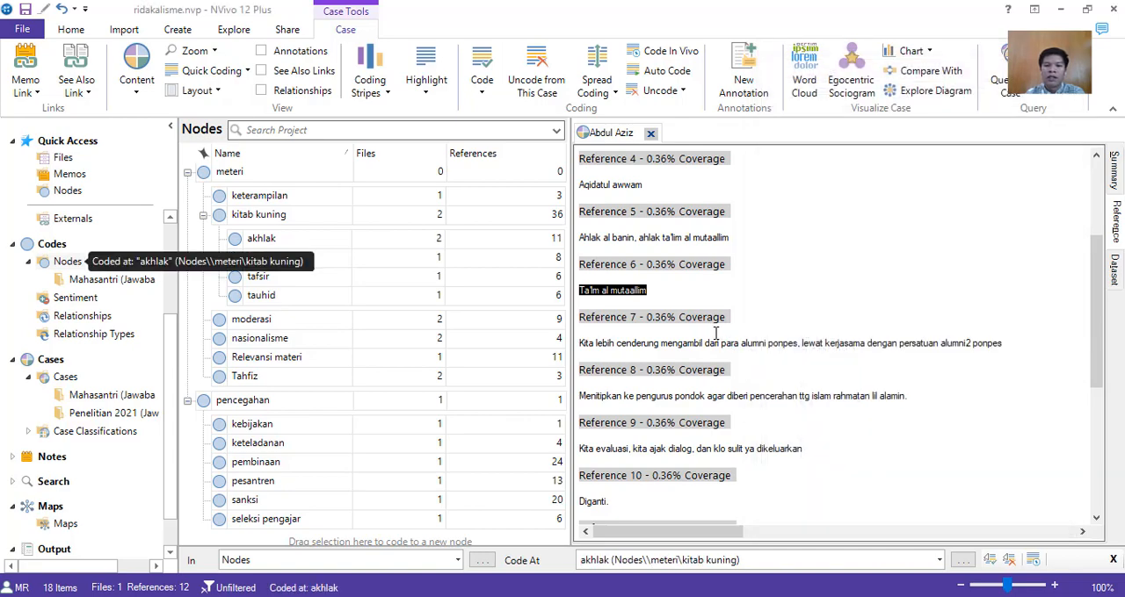
Open the second respondent's case in the Penelitian 2021 (Jawaban) folder and read through its coded references.
scroll(716, 334, "down", 5)
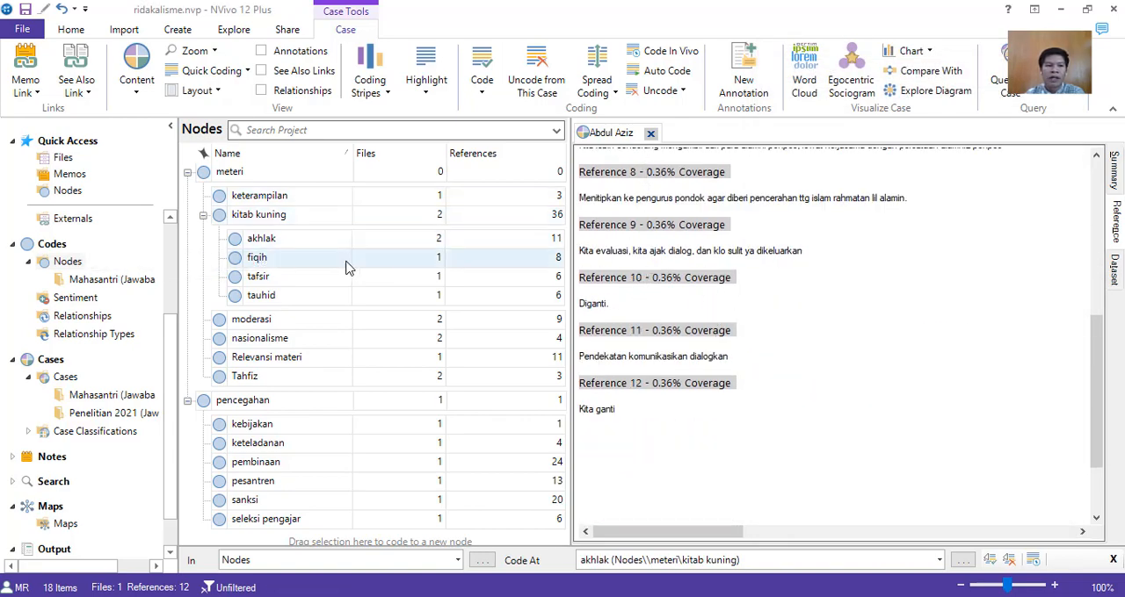
left_click(85, 420)
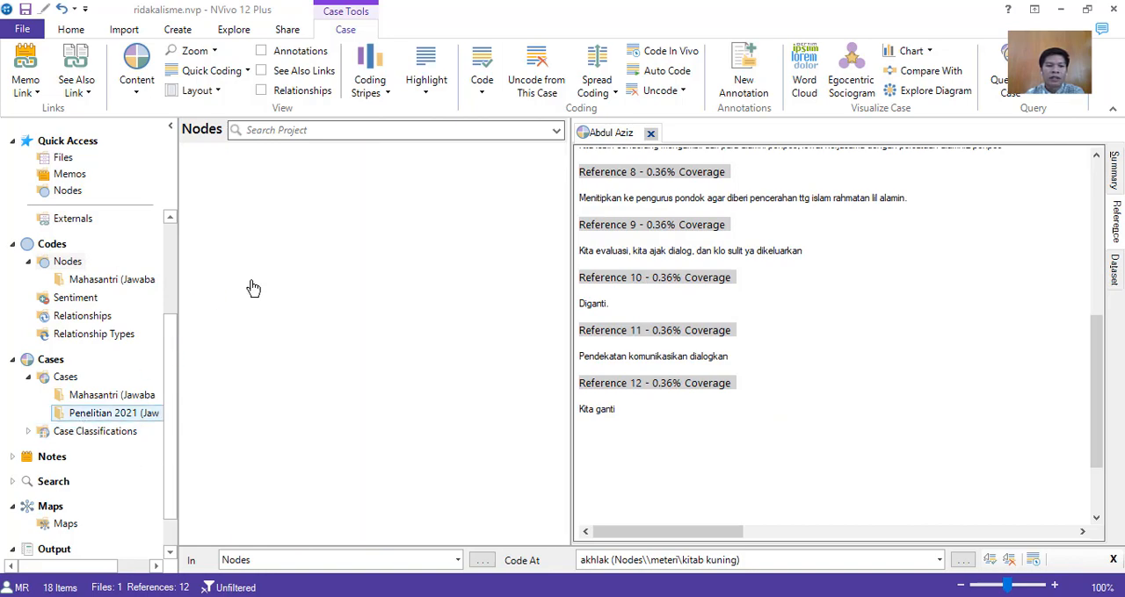
left_click(251, 193)
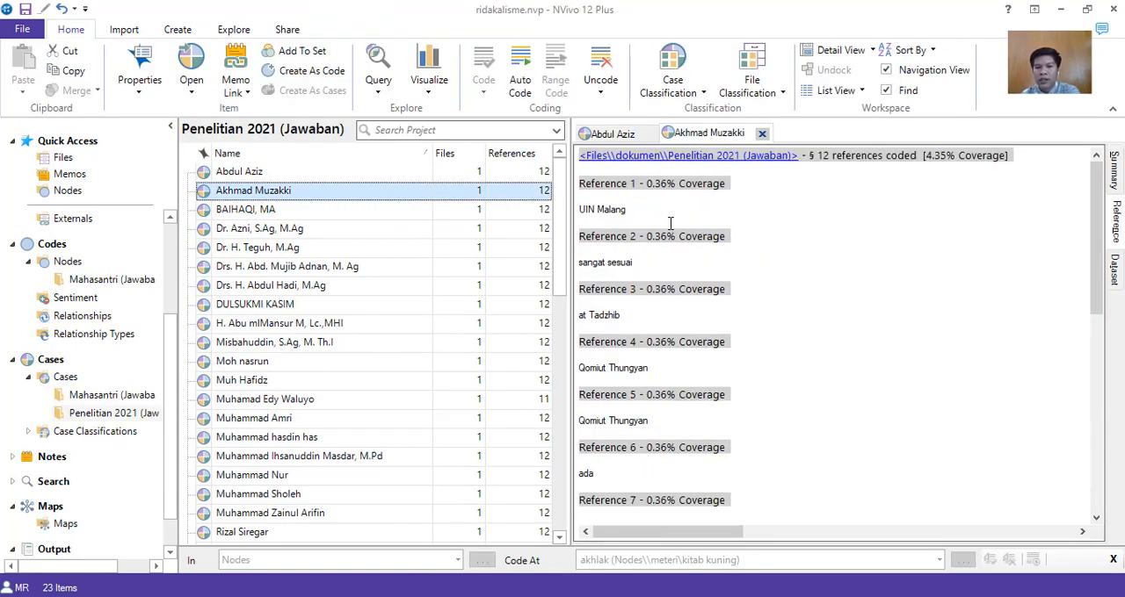
scroll(667, 259, "down", 5)
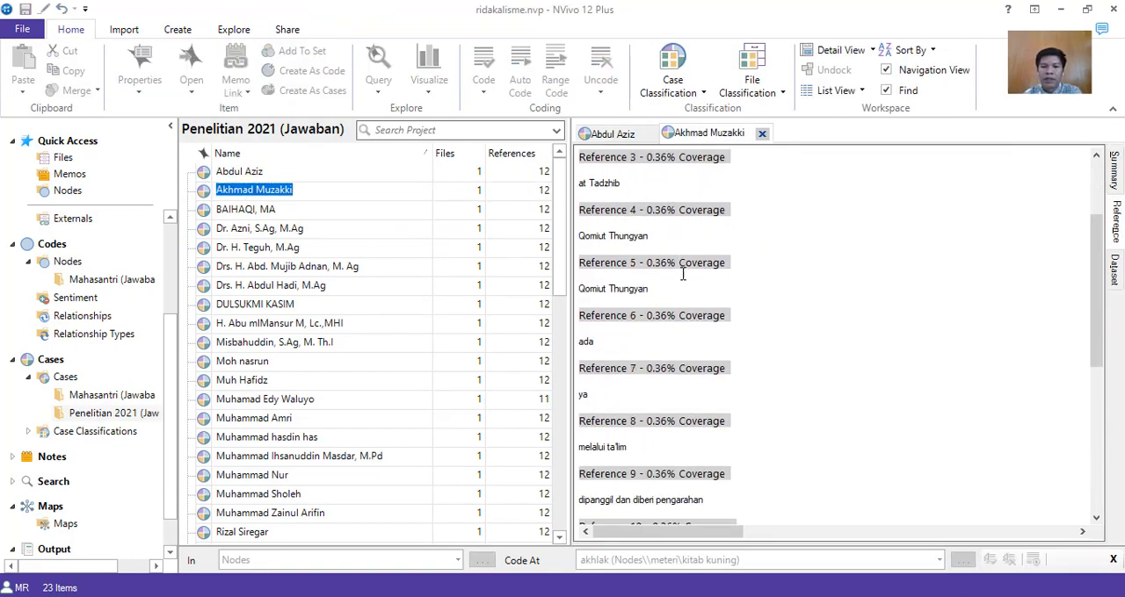
scroll(713, 314, "down", 3)
scroll(713, 313, "up", 10)
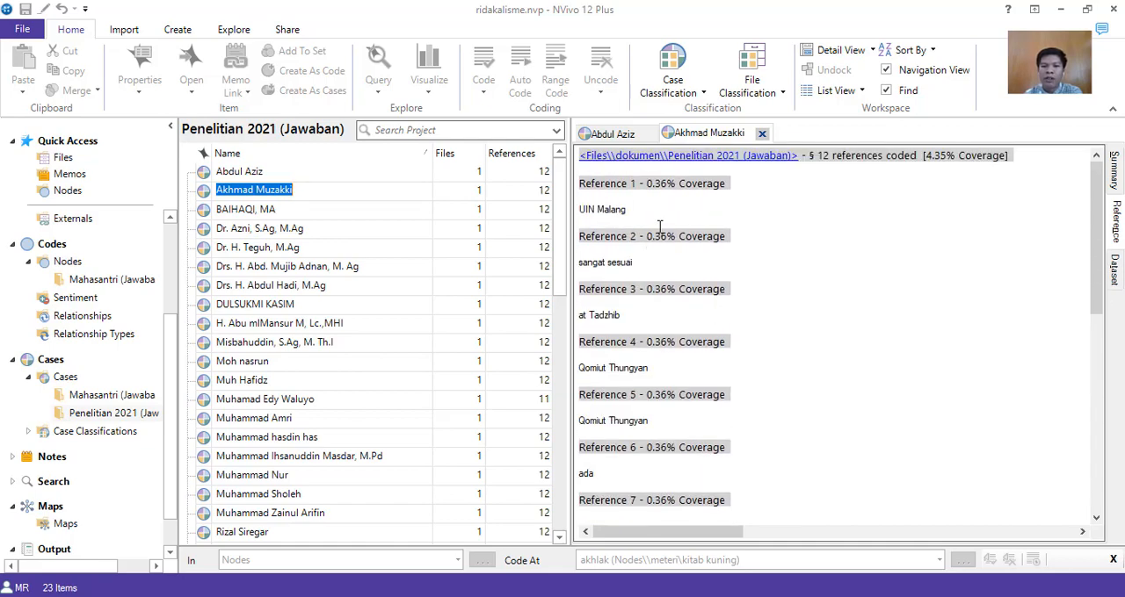
scroll(648, 262, "down", 1)
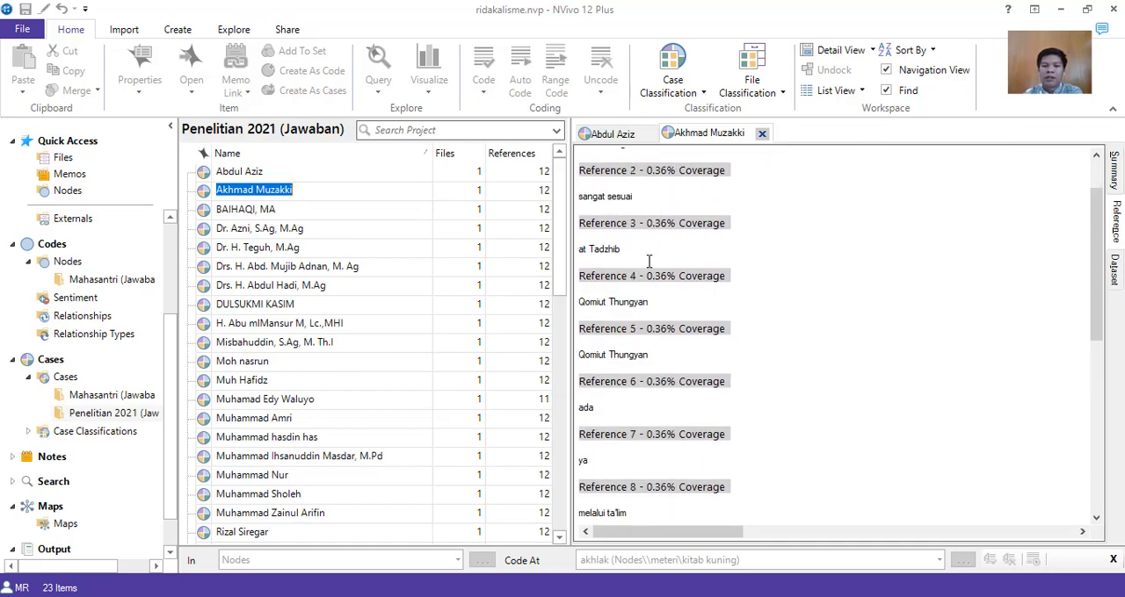
scroll(650, 280, "down", 1)
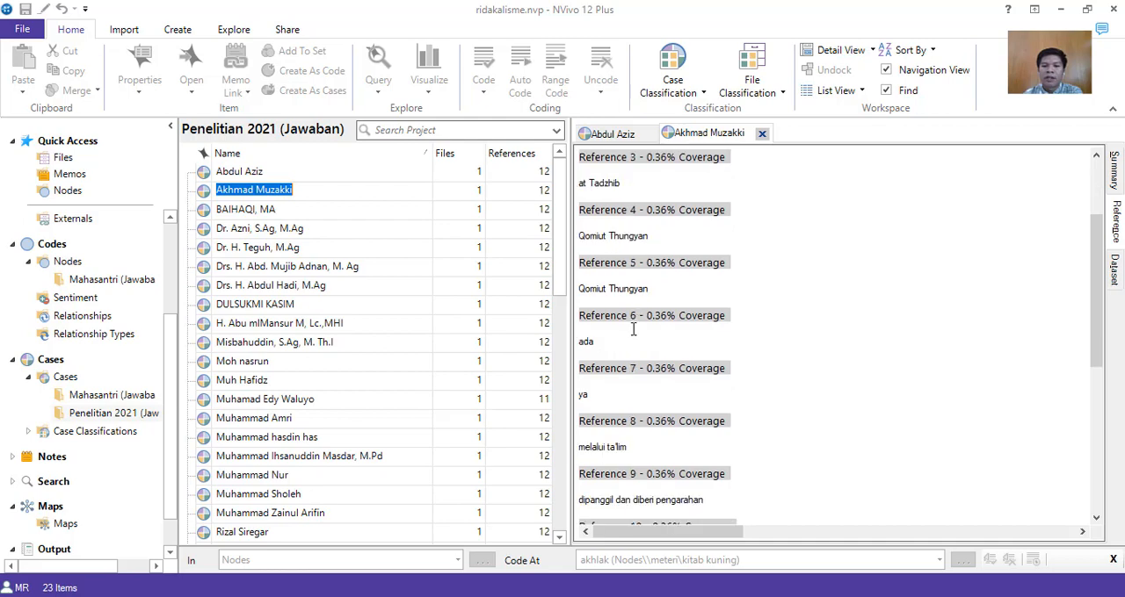
scroll(632, 330, "down", 2)
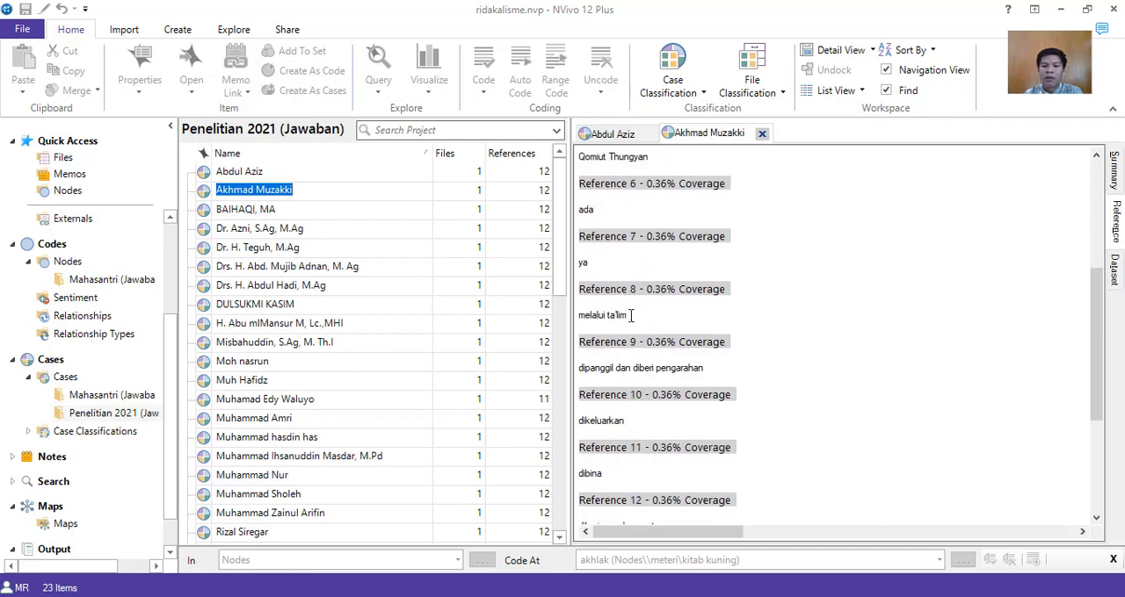
Code the Reference 8 answer "melalui ta'lim" at the akhlak node under kitab kuning.
left_click_drag(630, 315, 579, 309)
right_click(593, 316)
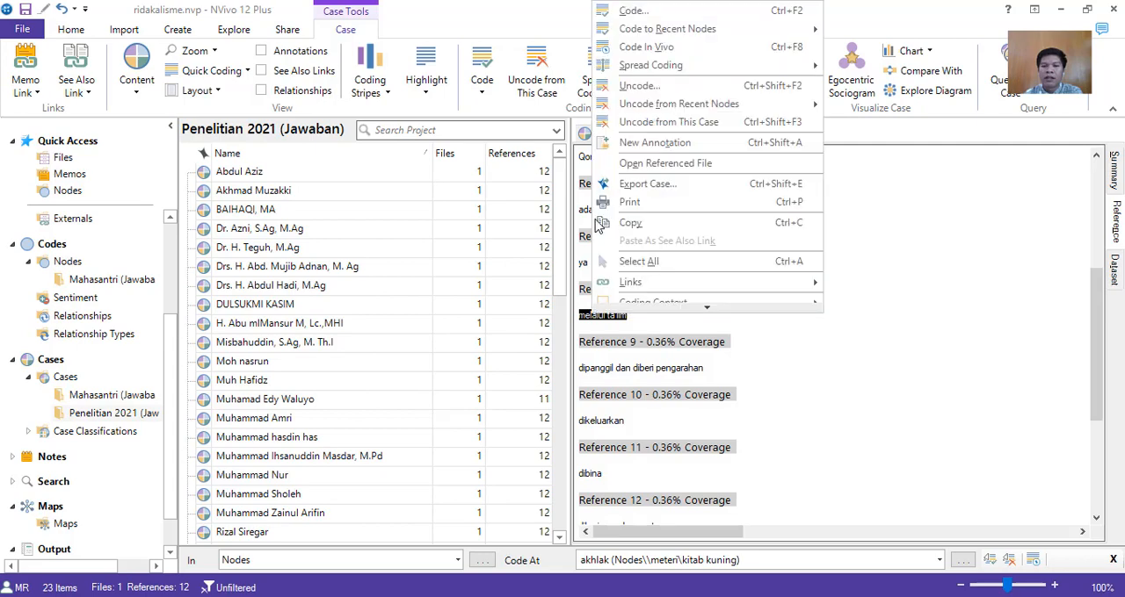
left_click(629, 16)
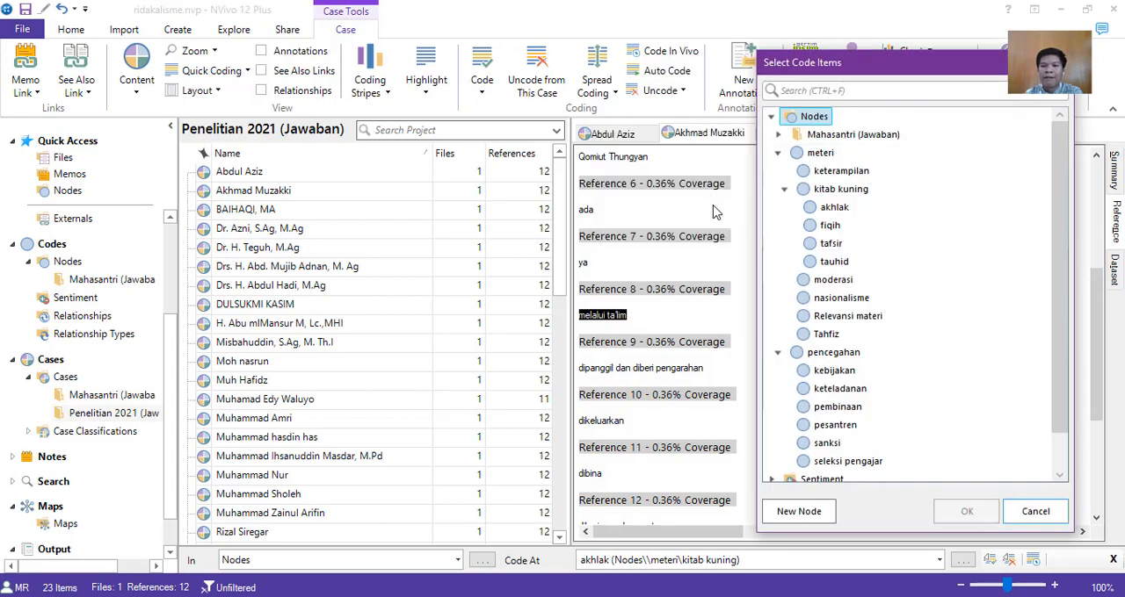
left_click(839, 210)
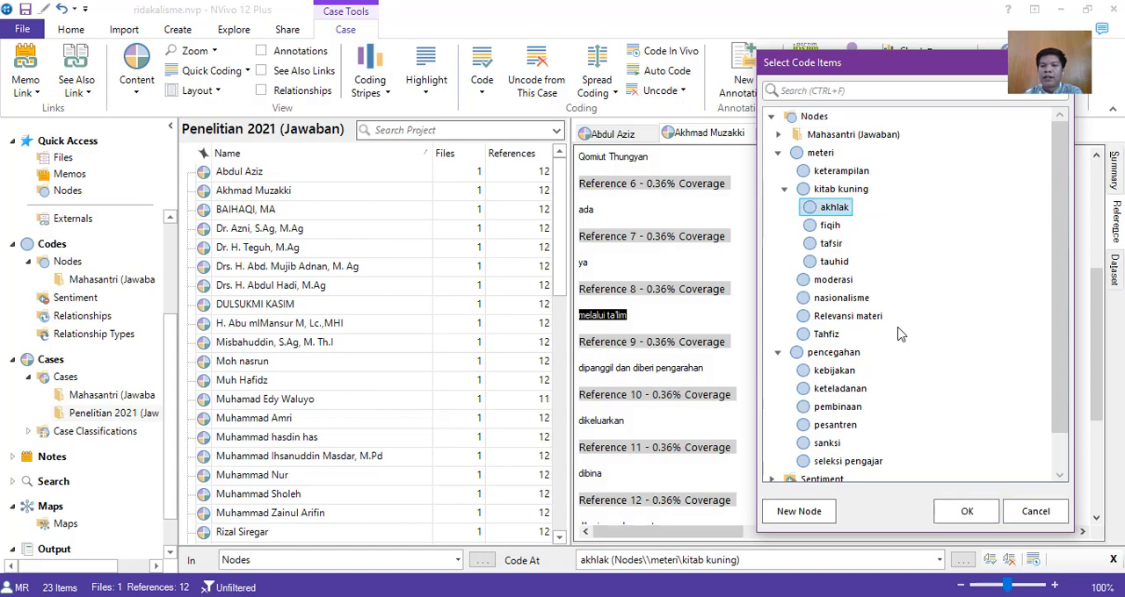
left_click(972, 517)
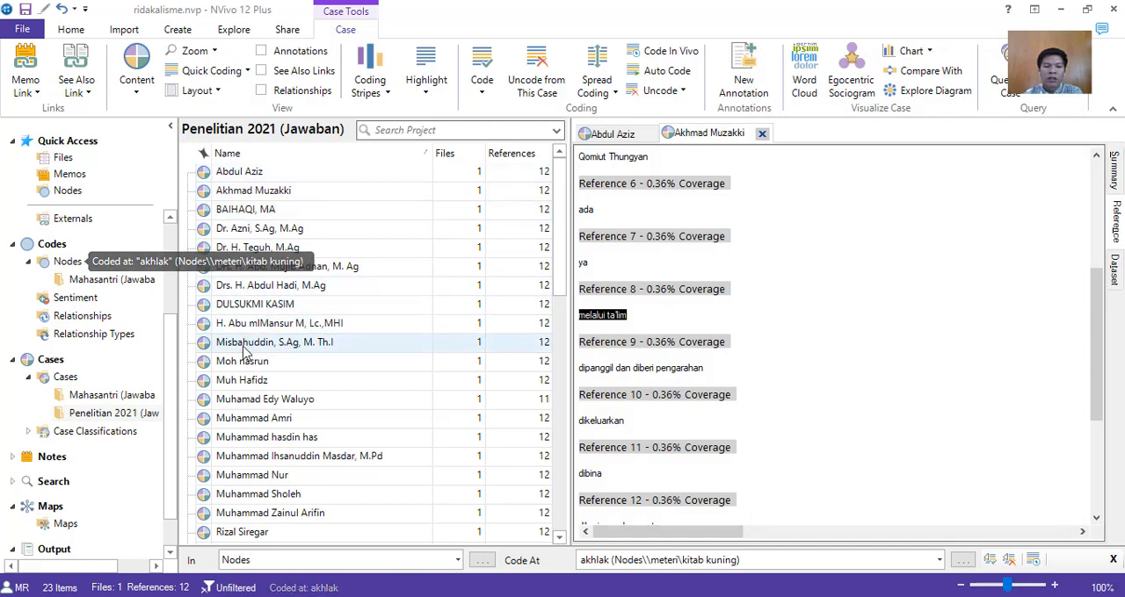
Look through the full list of respondent cases in Penelitian 2021 (Jawaban), from the first to the last.
scroll(243, 246, "down", 3)
scroll(267, 336, "down", 2)
scroll(296, 351, "up", 6)
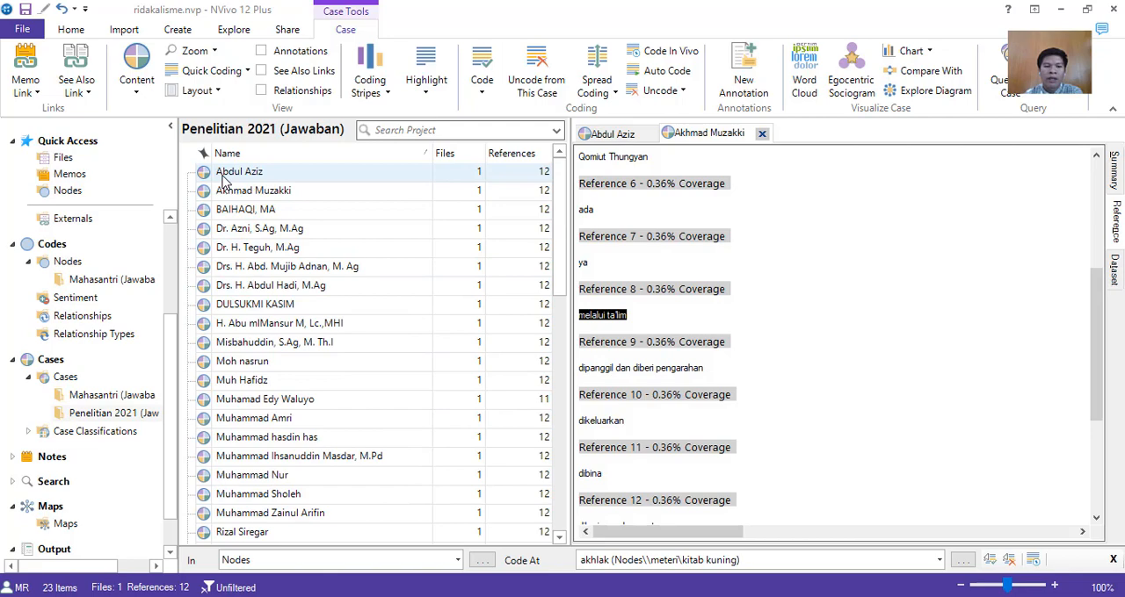
scroll(245, 373, "down", 5)
scroll(248, 376, "up", 1)
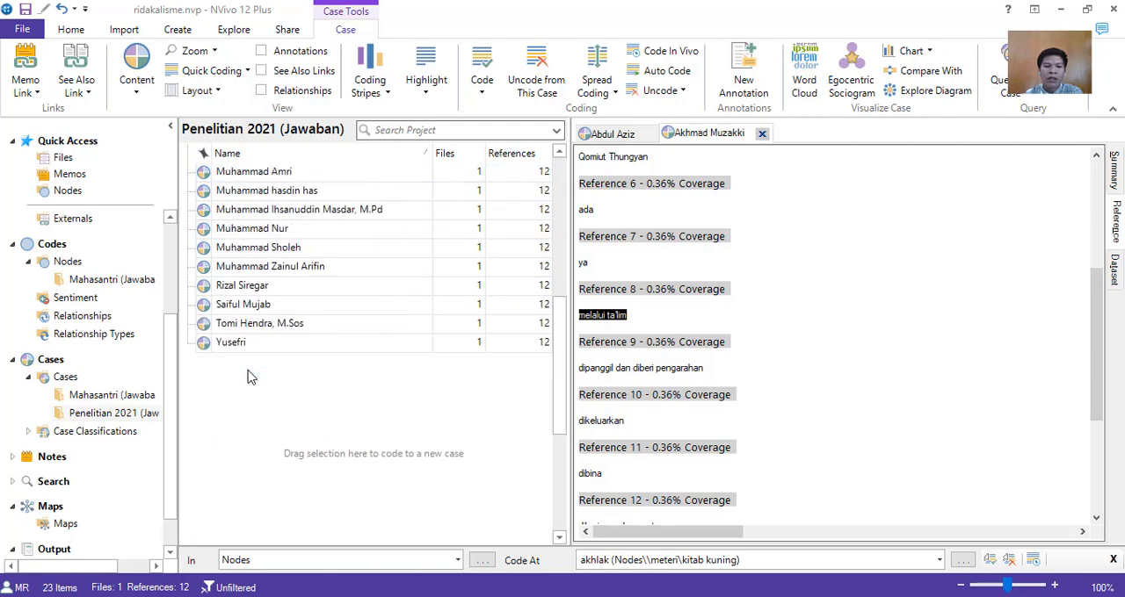
scroll(247, 376, "up", 5)
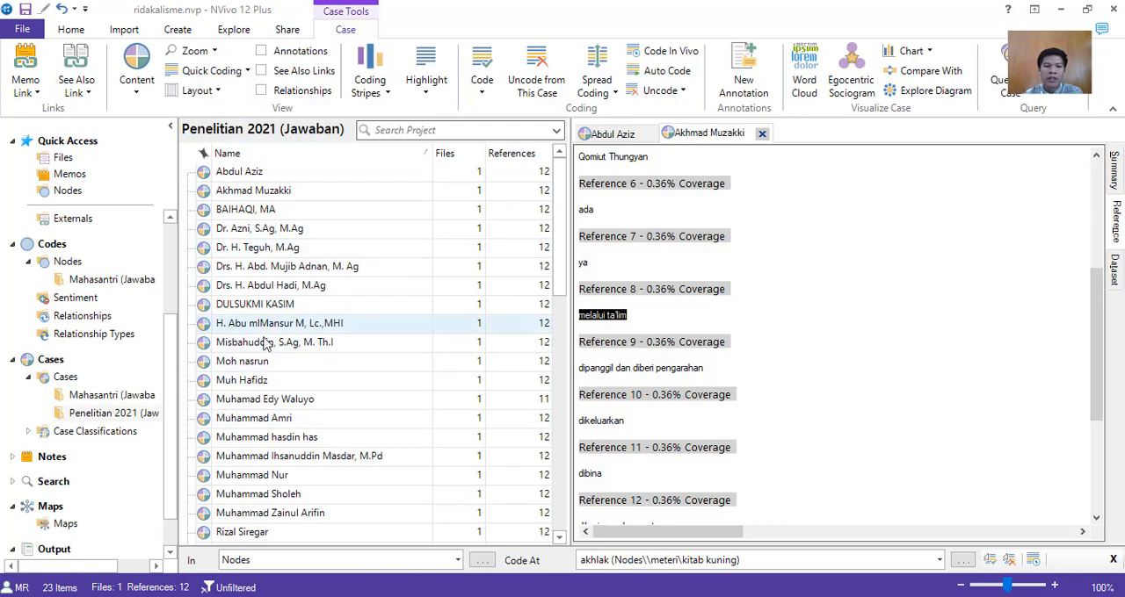
scroll(268, 408, "down", 3)
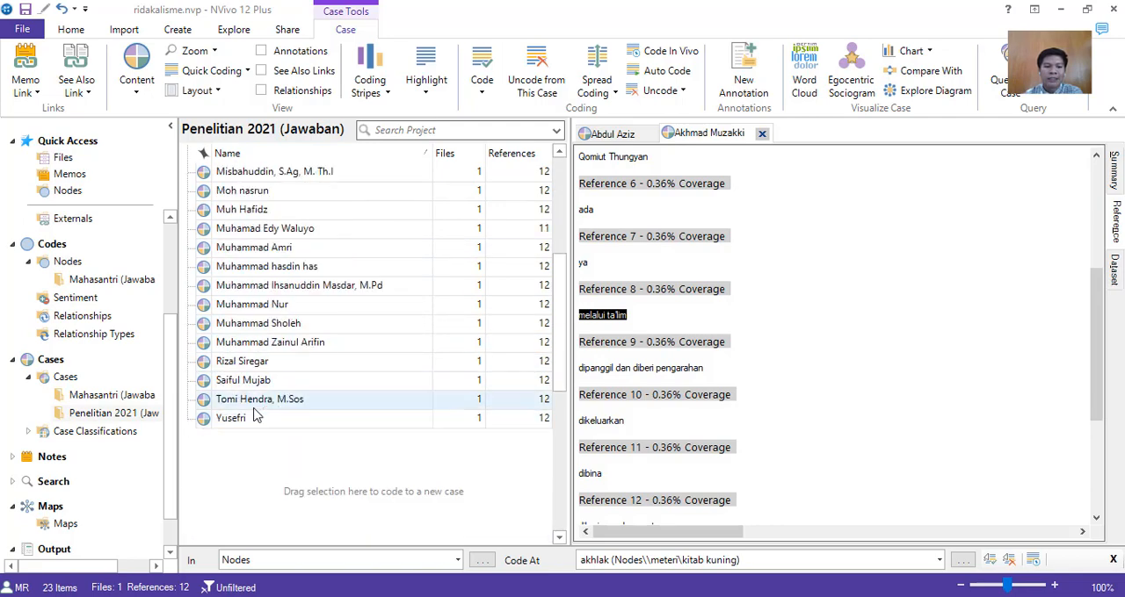
scroll(250, 420, "up", 3)
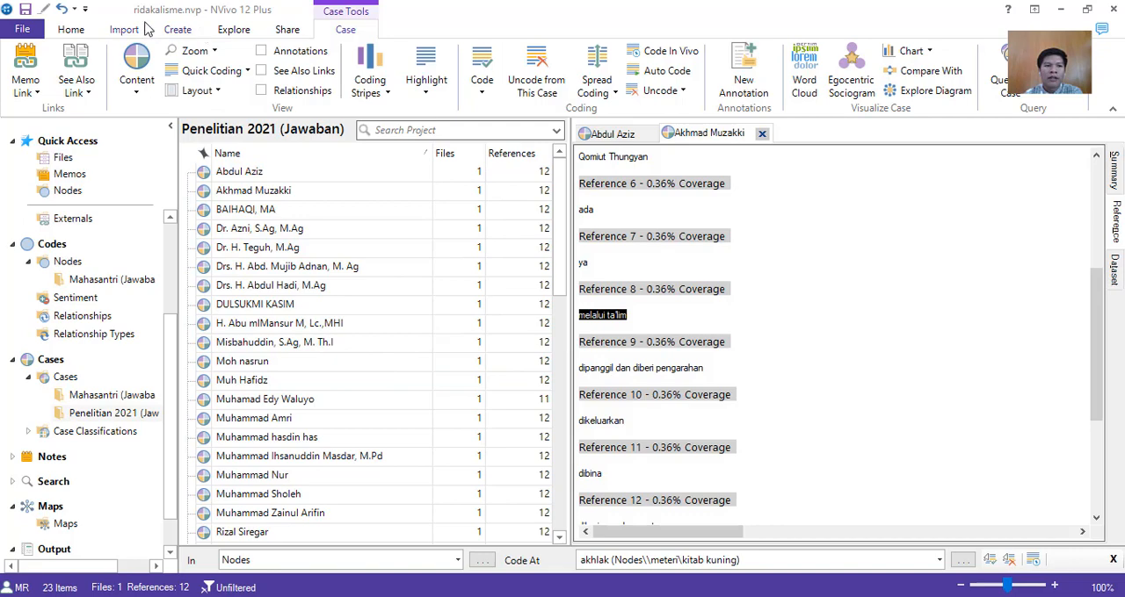
Display the project's nodes and create a child node named kerjasama under pencegahan.
left_click(28, 262)
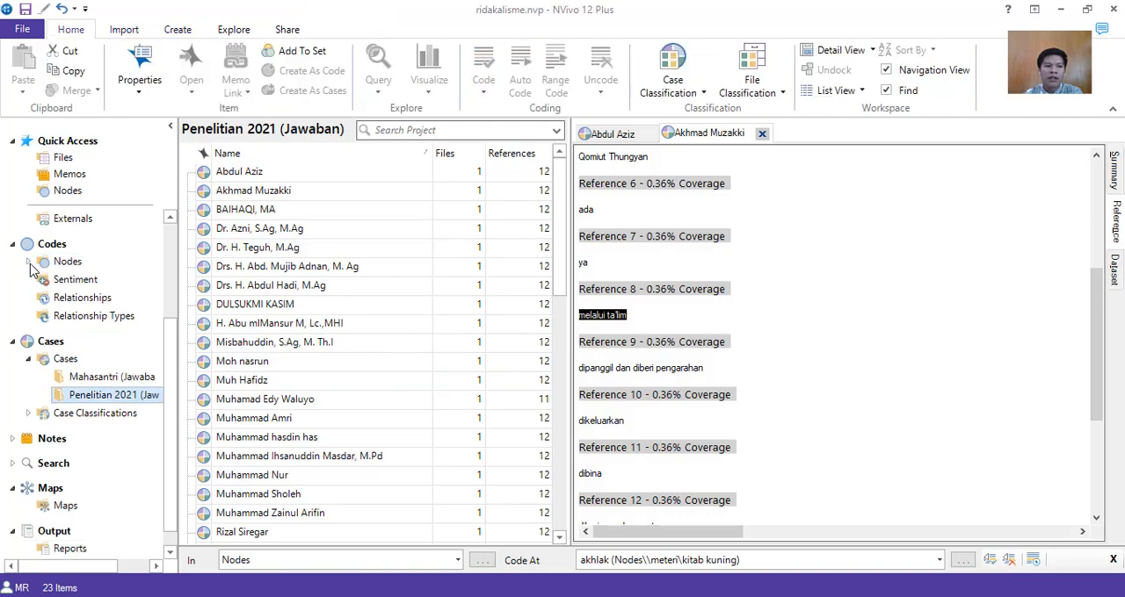
left_click(28, 263)
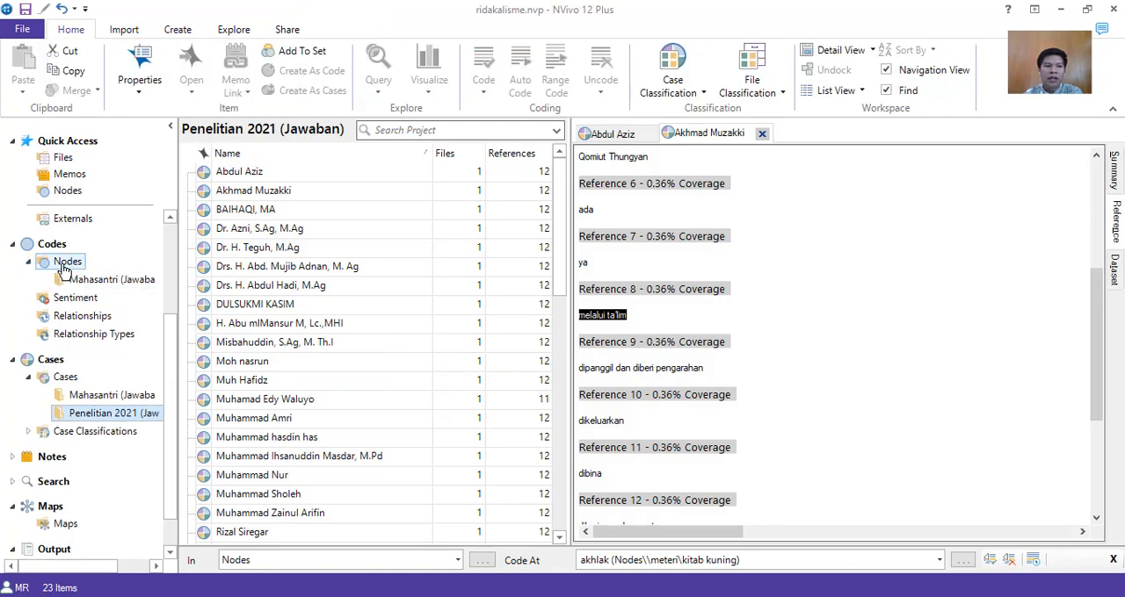
left_click(66, 261)
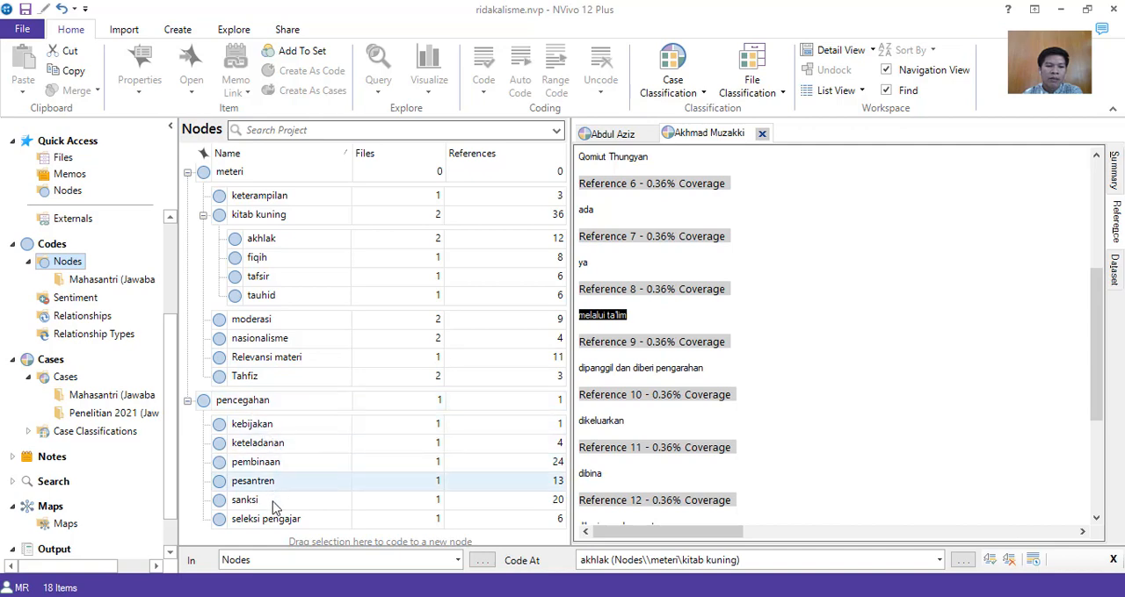
right_click(244, 400)
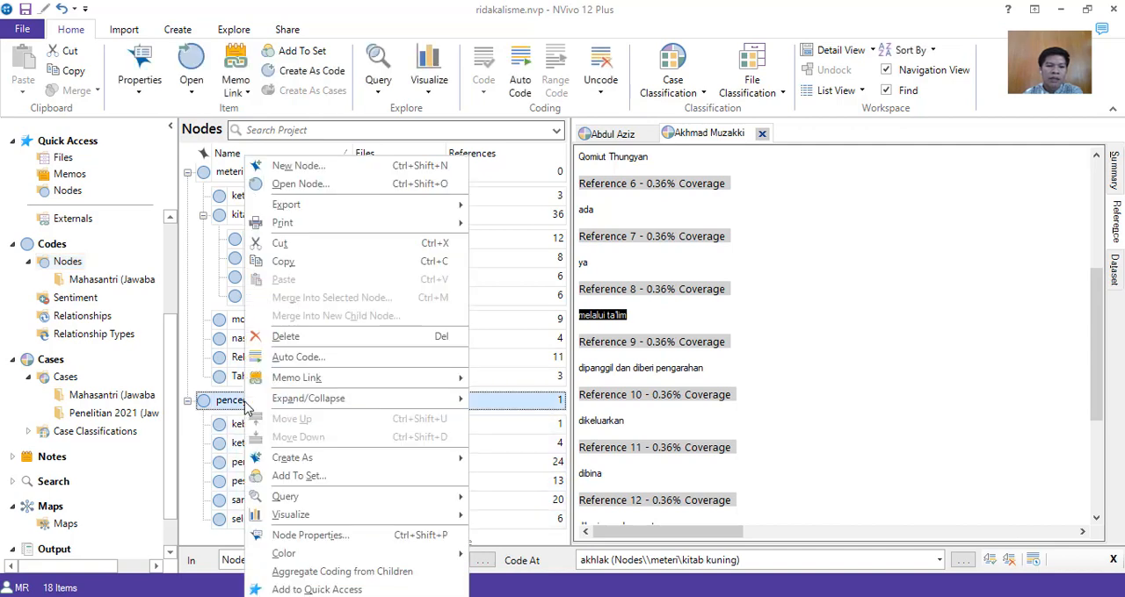
left_click(297, 165)
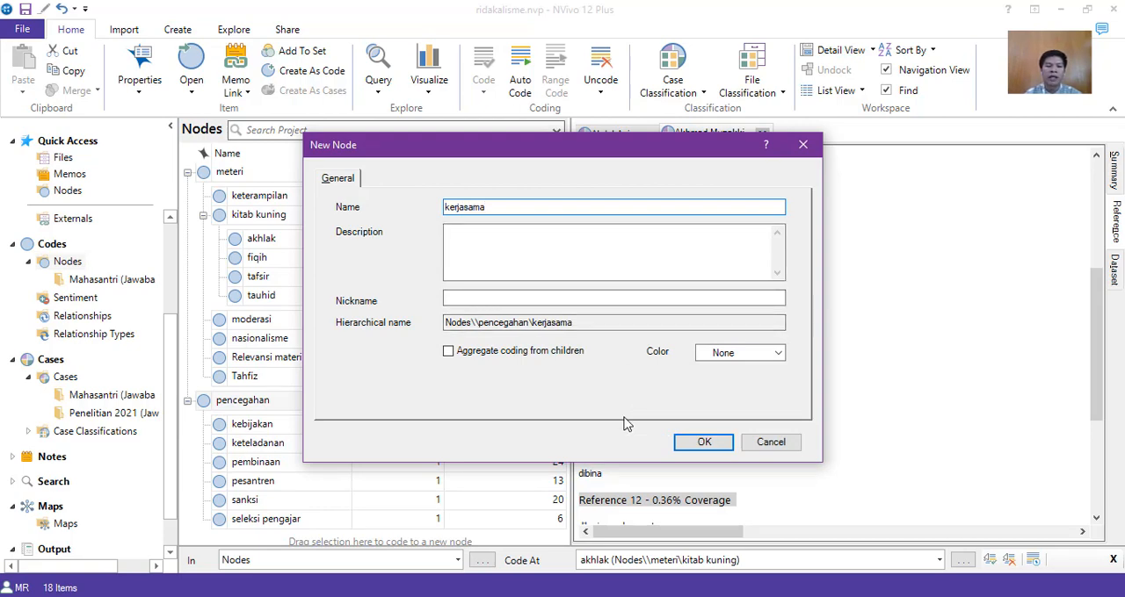
left_click(699, 442)
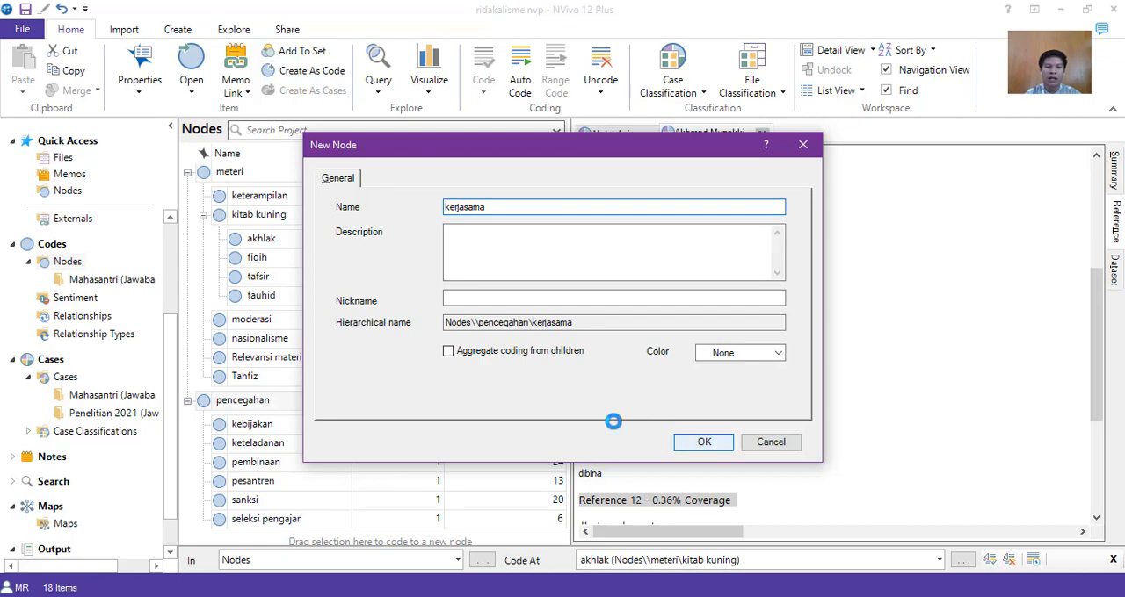
Review the node hierarchy under meteri and pencegahan, including the kerjasama node.
scroll(409, 418, "down", 2)
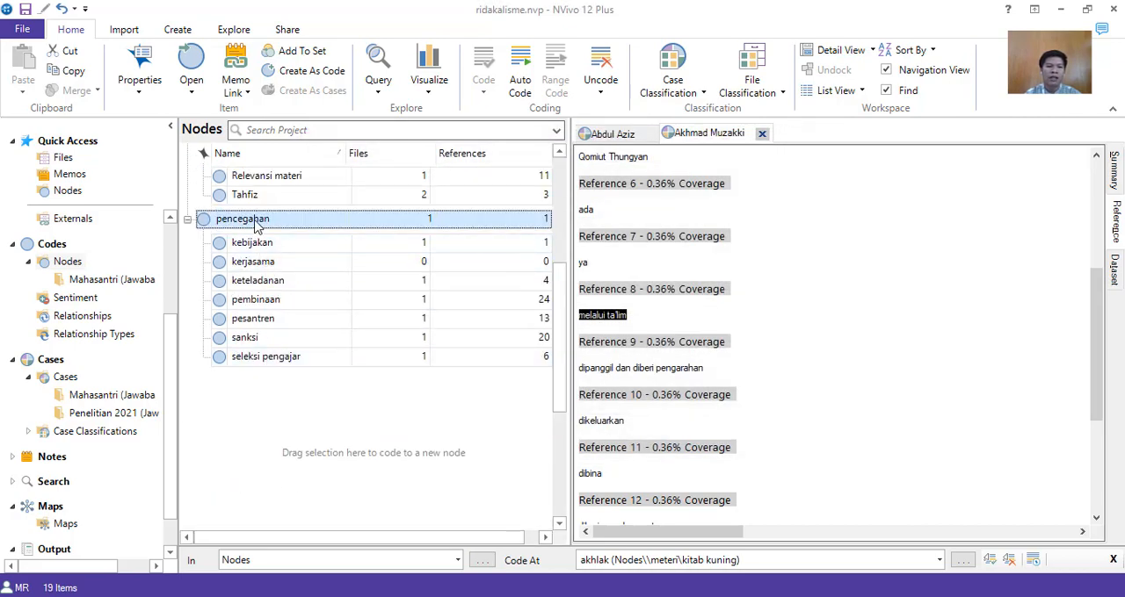
scroll(237, 229, "up", 2)
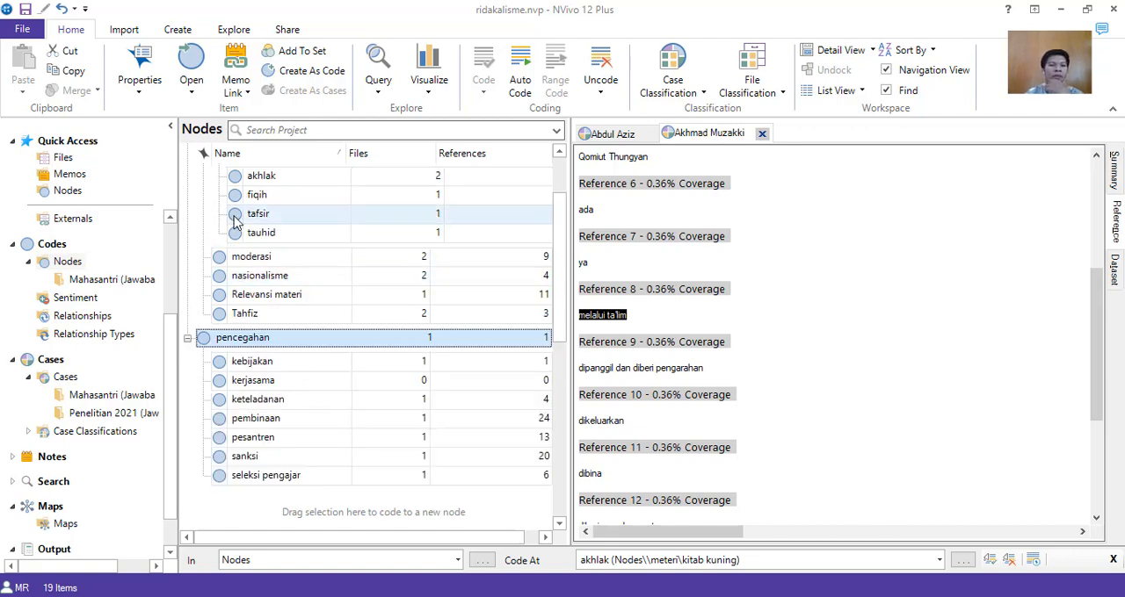
scroll(251, 255, "down", 1)
scroll(261, 296, "up", 2)
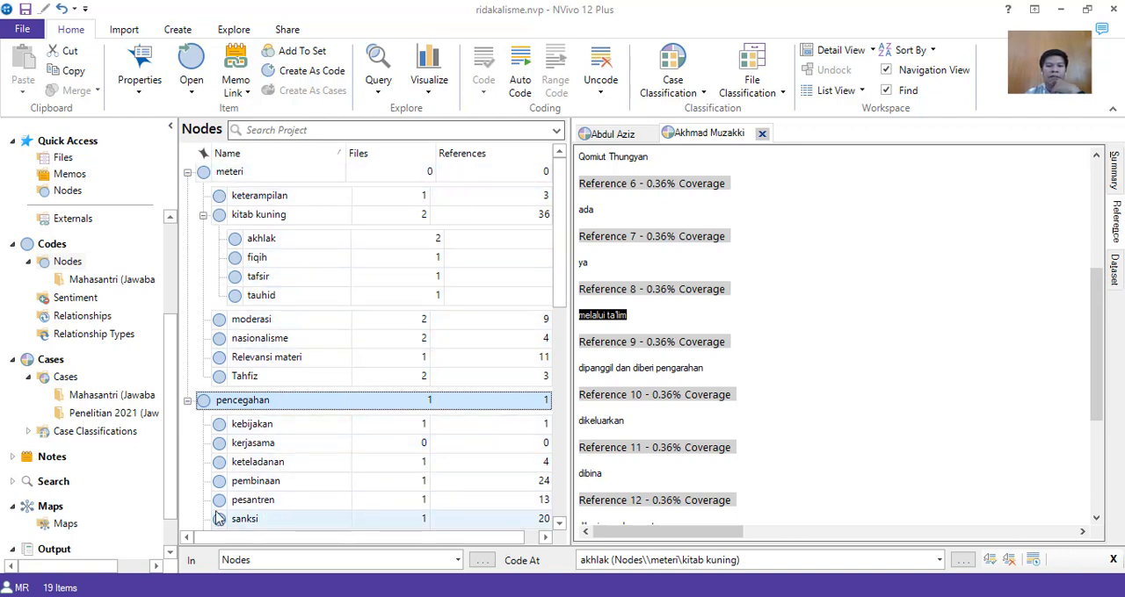
scroll(246, 397, "down", 3)
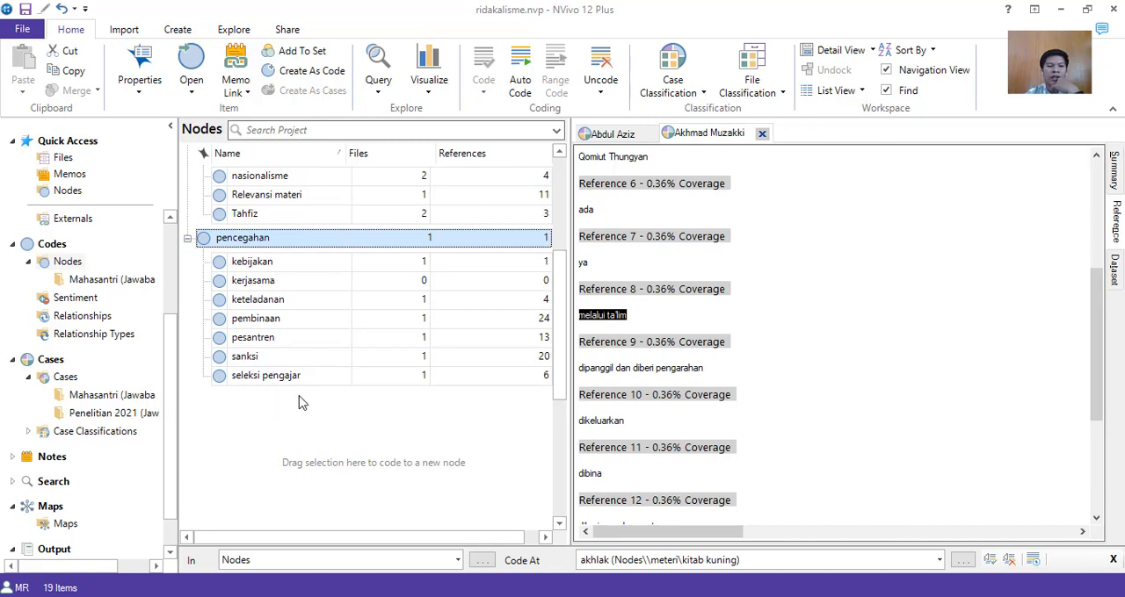
Close the open respondent case and create a new project map named Radikalisme MA'had.
scroll(307, 394, "up", 3)
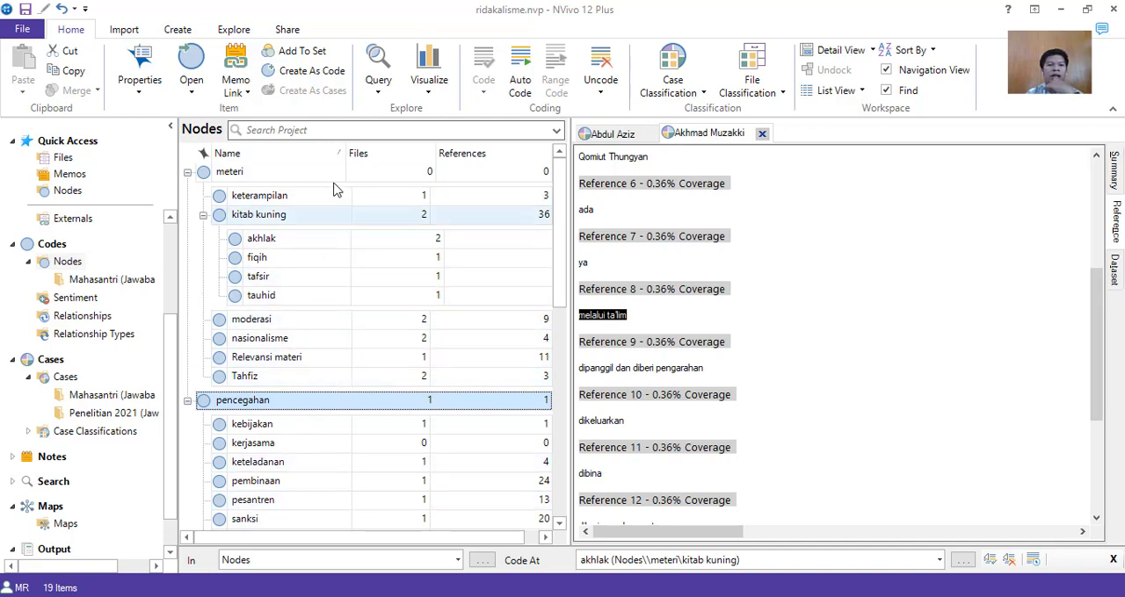
left_click(233, 30)
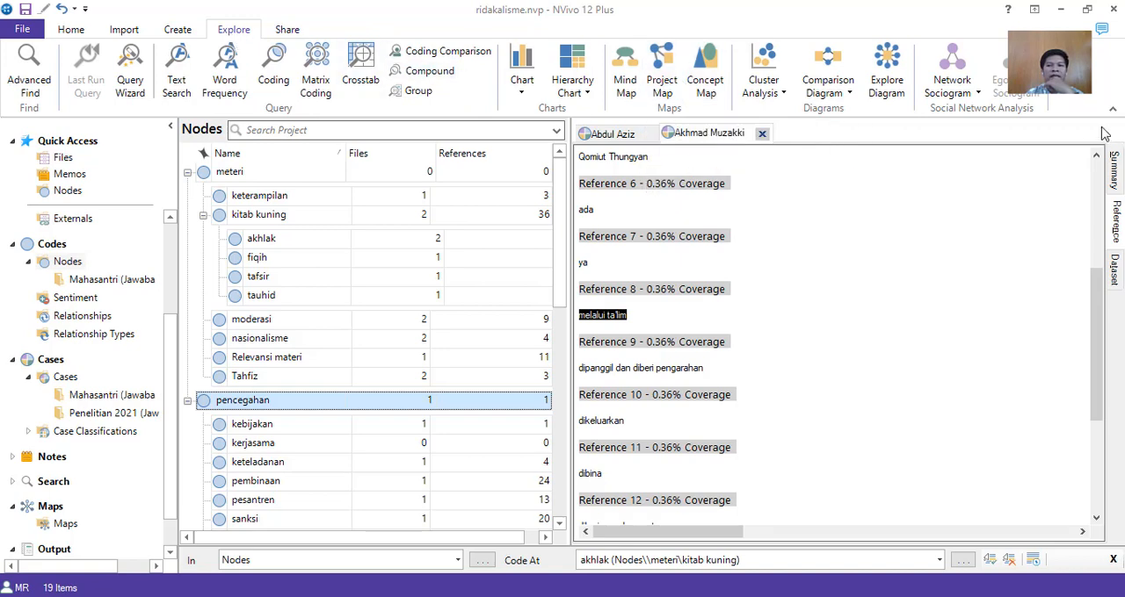
left_click(762, 133)
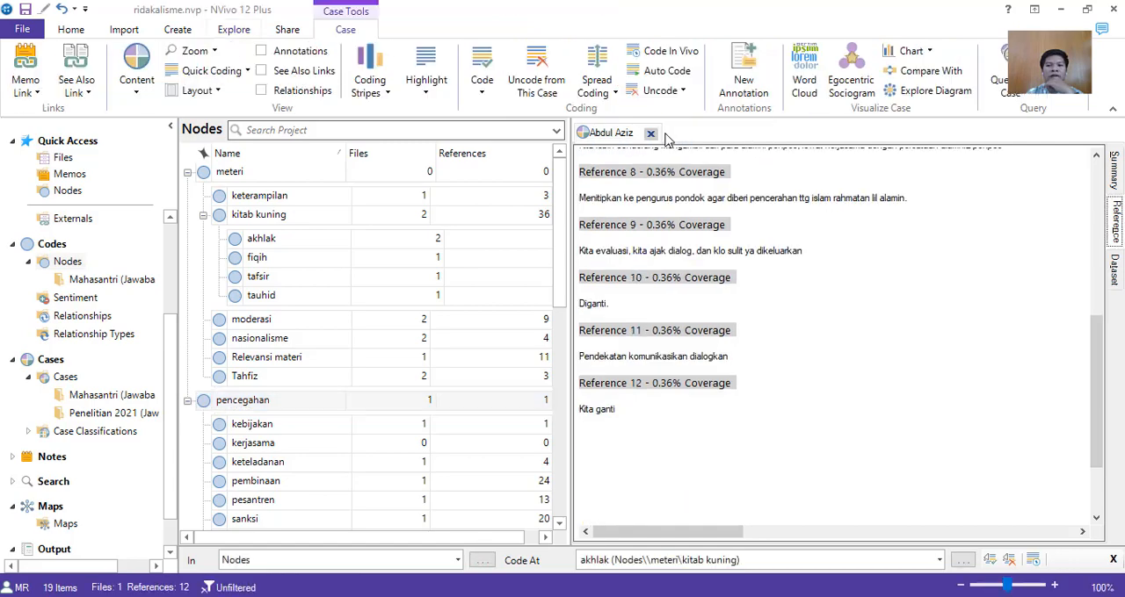
left_click(232, 30)
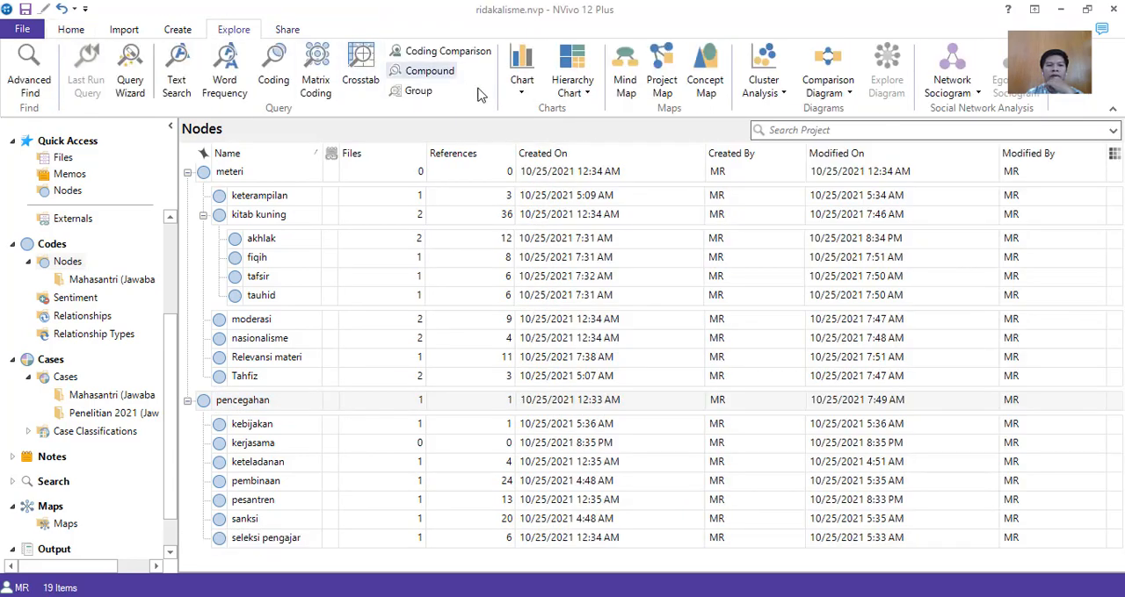
left_click(662, 84)
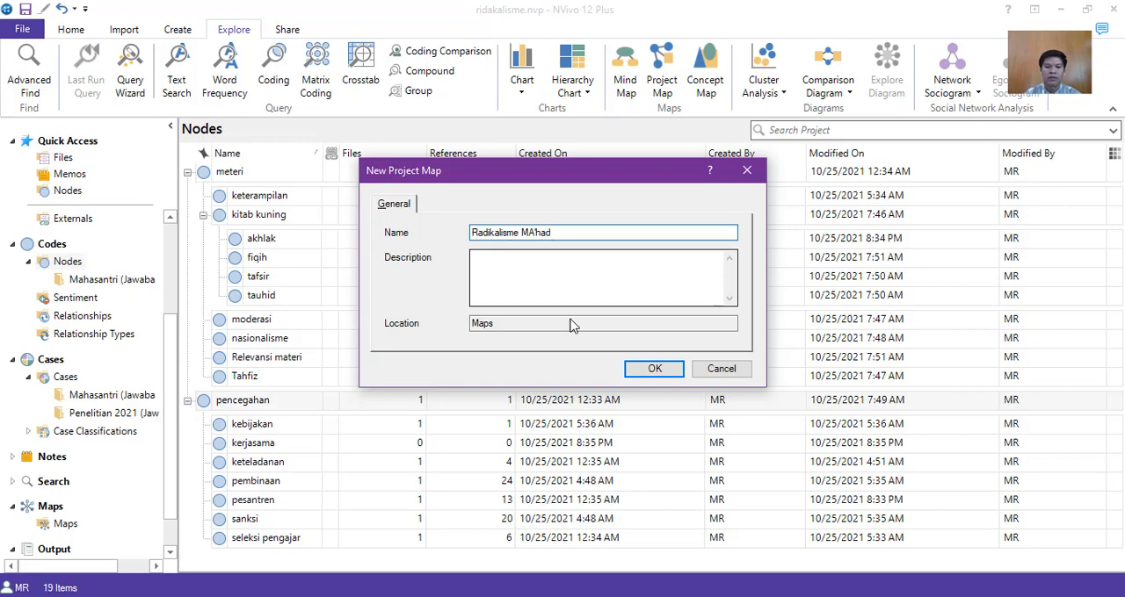
left_click(650, 369)
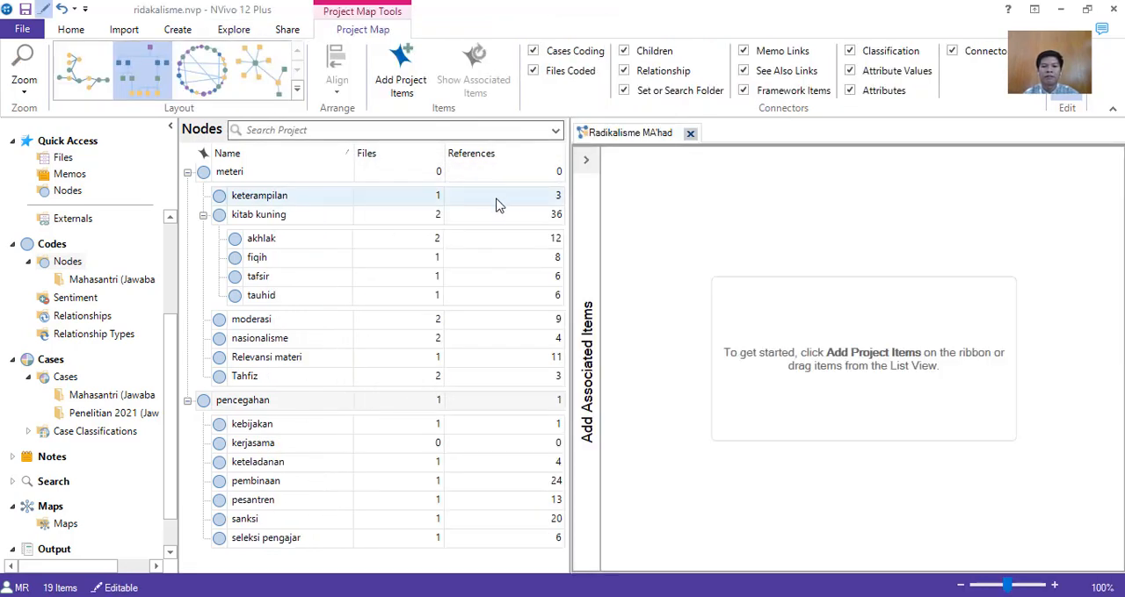
Start adding project items to the map, selecting the nodes meteri, pencegahan, keterampilan, kitab kuning and moderasi.
left_click(397, 81)
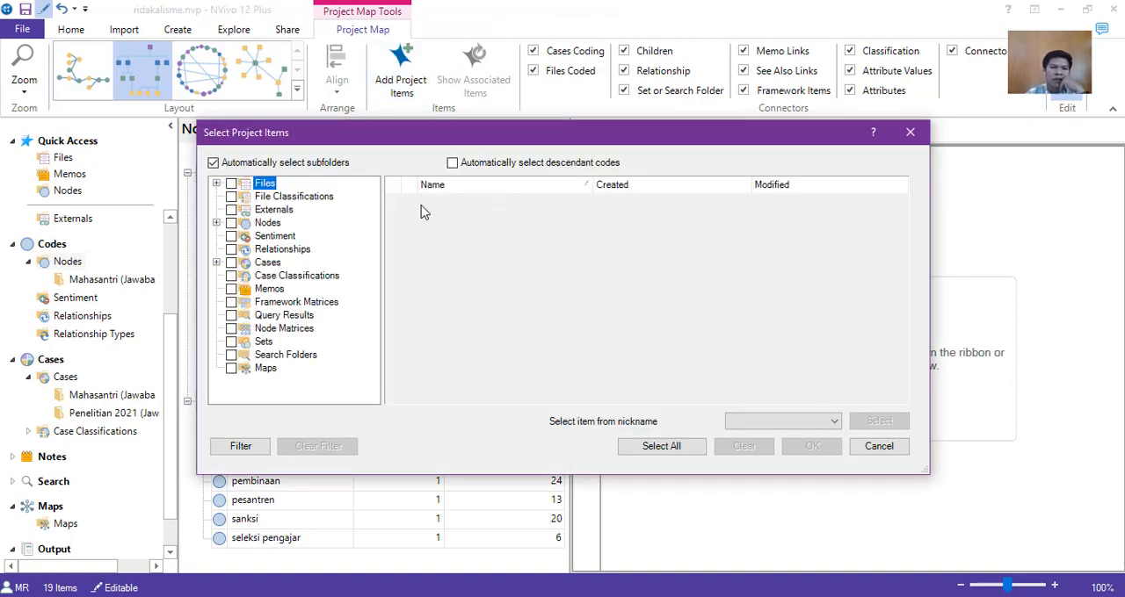
left_click(216, 223)
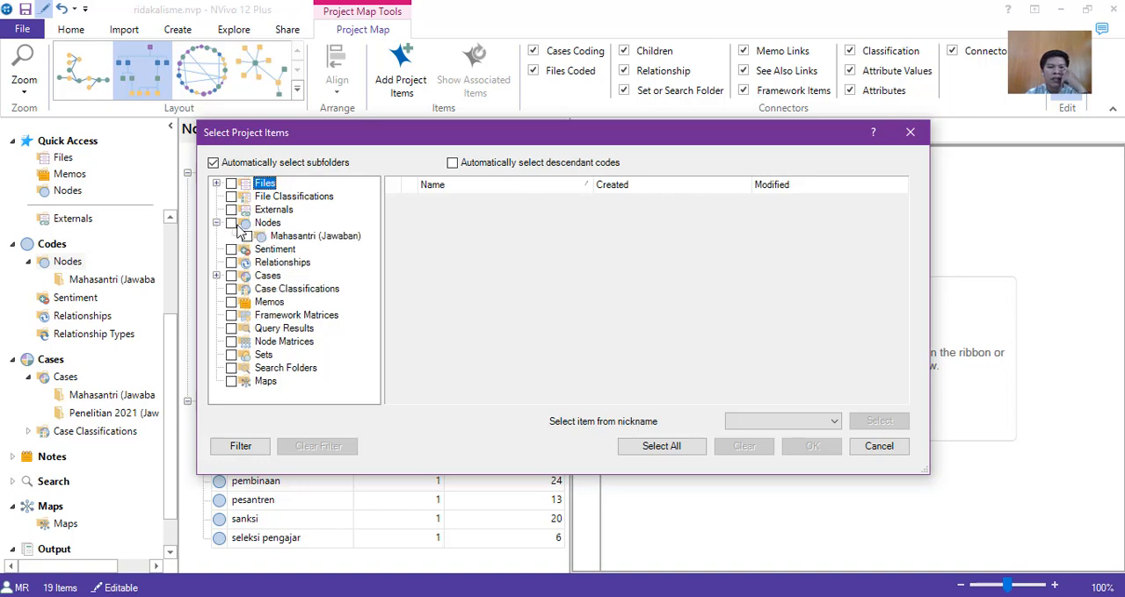
left_click(256, 224)
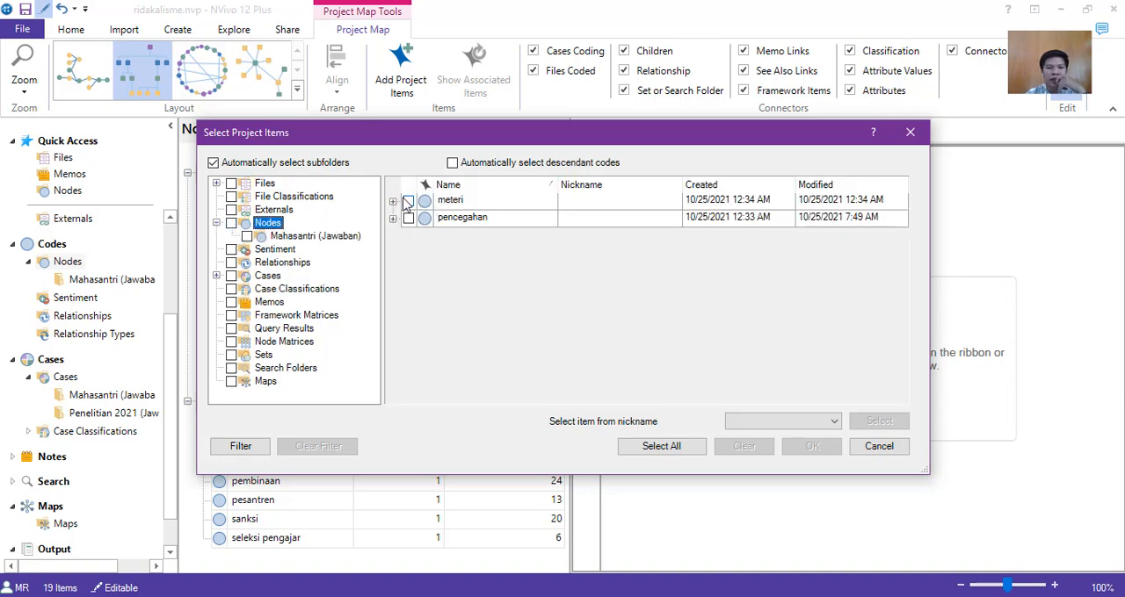
left_click(408, 201)
left_click(407, 217)
left_click(393, 201)
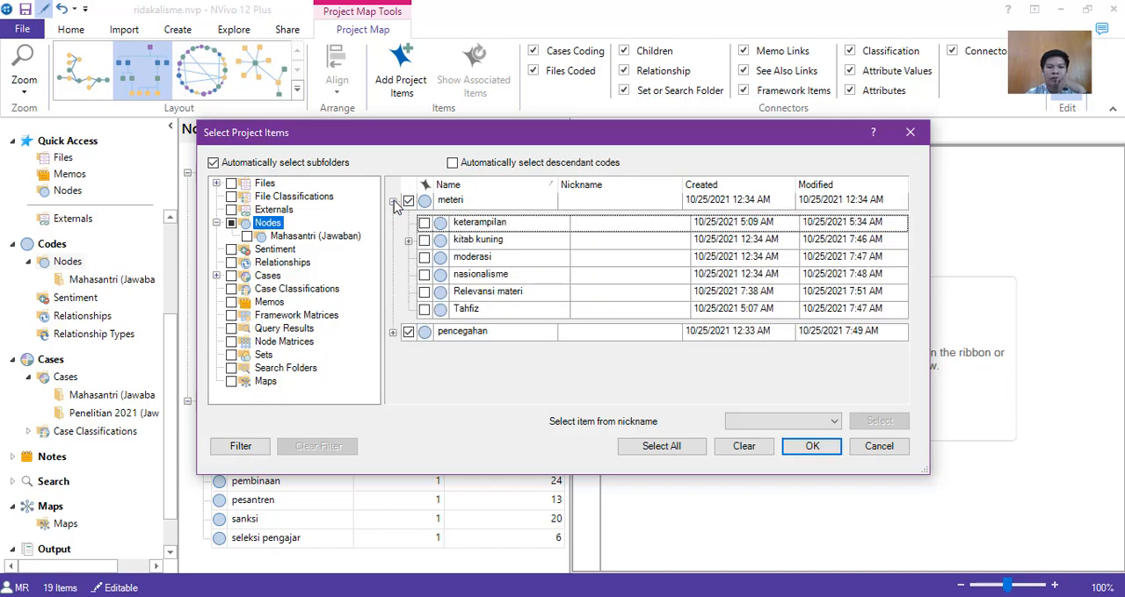
left_click(423, 223)
left_click(424, 240)
left_click(408, 202)
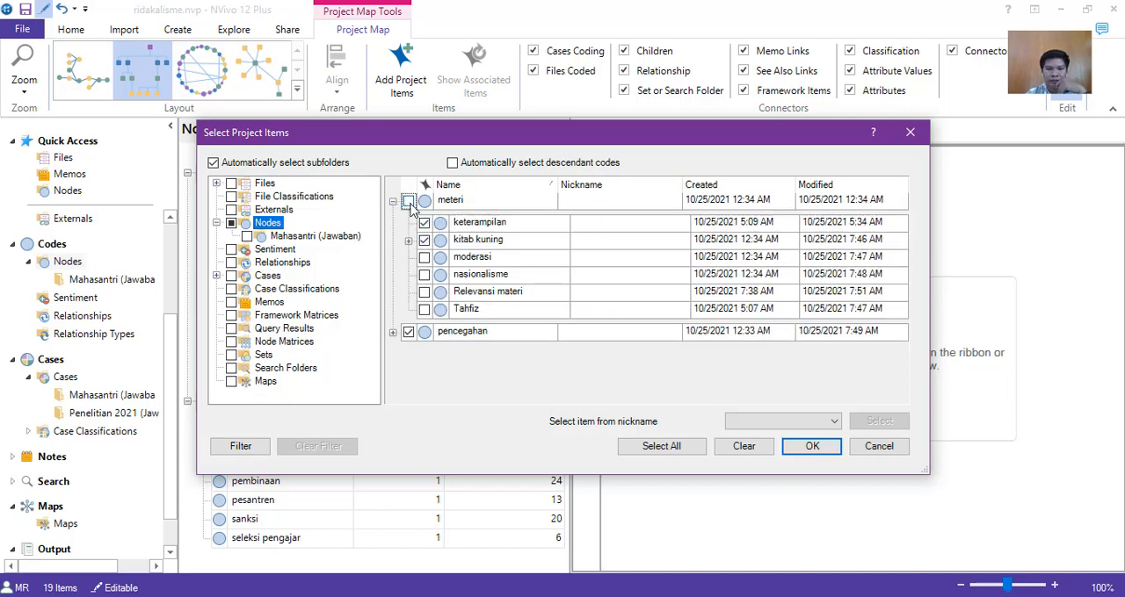
left_click(423, 257)
Include the kitab kuning child nodes akhlak, fiqih, tafsir and tauhid in the map's item selection.
left_click(408, 240)
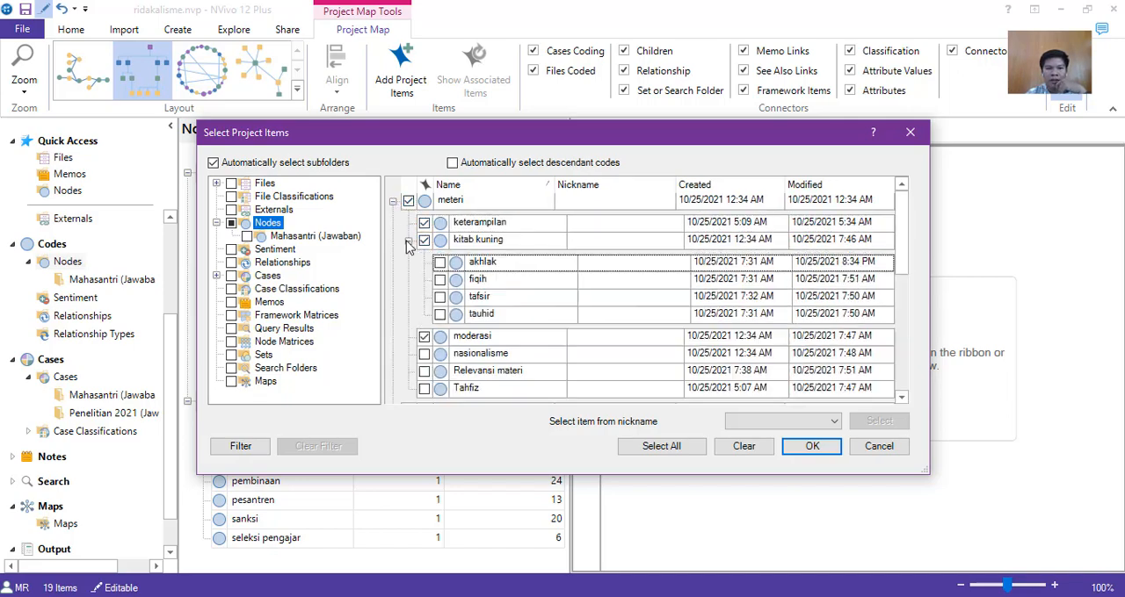
left_click(439, 261)
left_click(439, 279)
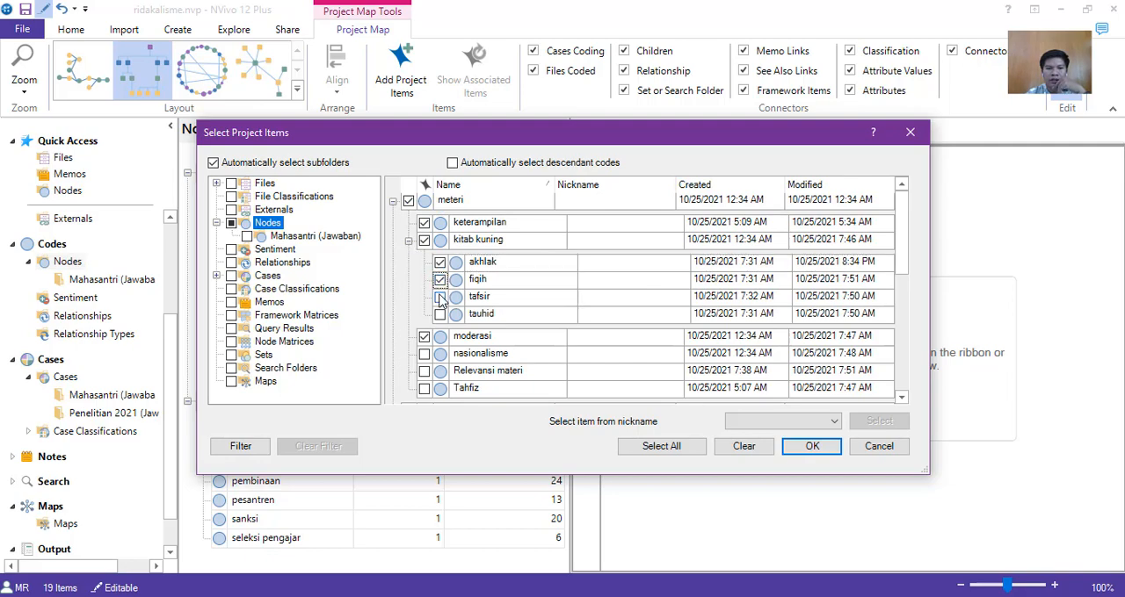
left_click(440, 297)
left_click(440, 314)
Include the remaining meteri child nodes nasionalisme, Relevansi materi and Tahfiz in the item selection.
scroll(439, 316, "down", 2)
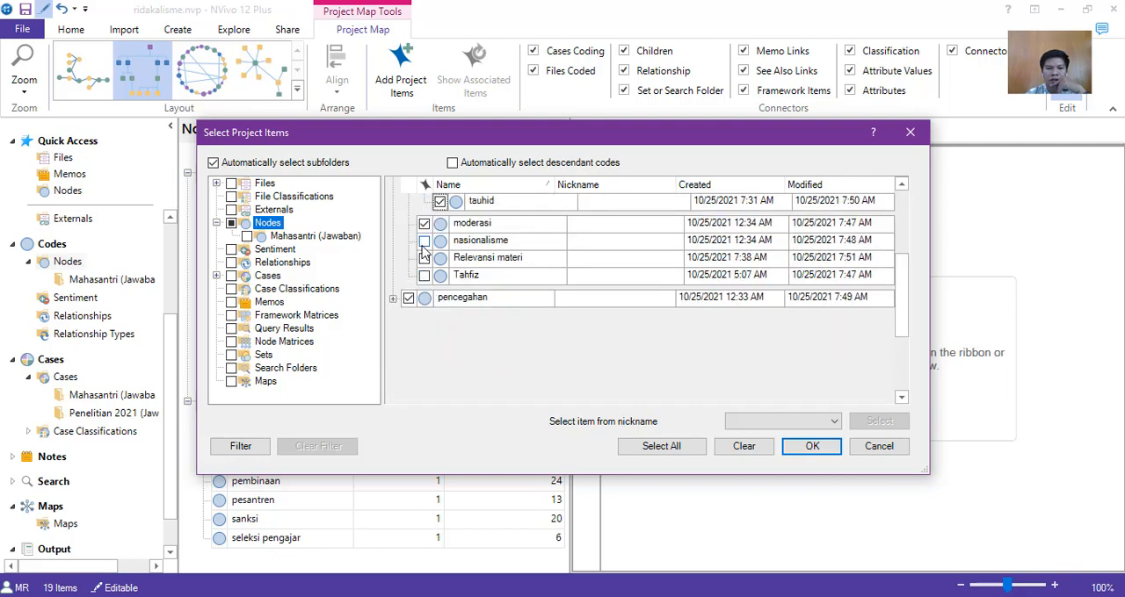
left_click(423, 242)
left_click(424, 276)
Include all pencegahan child nodes in the selection: kebijakan, kerjasama, keteladanan, pembinaan, pesantren, sanksi and seleksi pengajar.
left_click(394, 299)
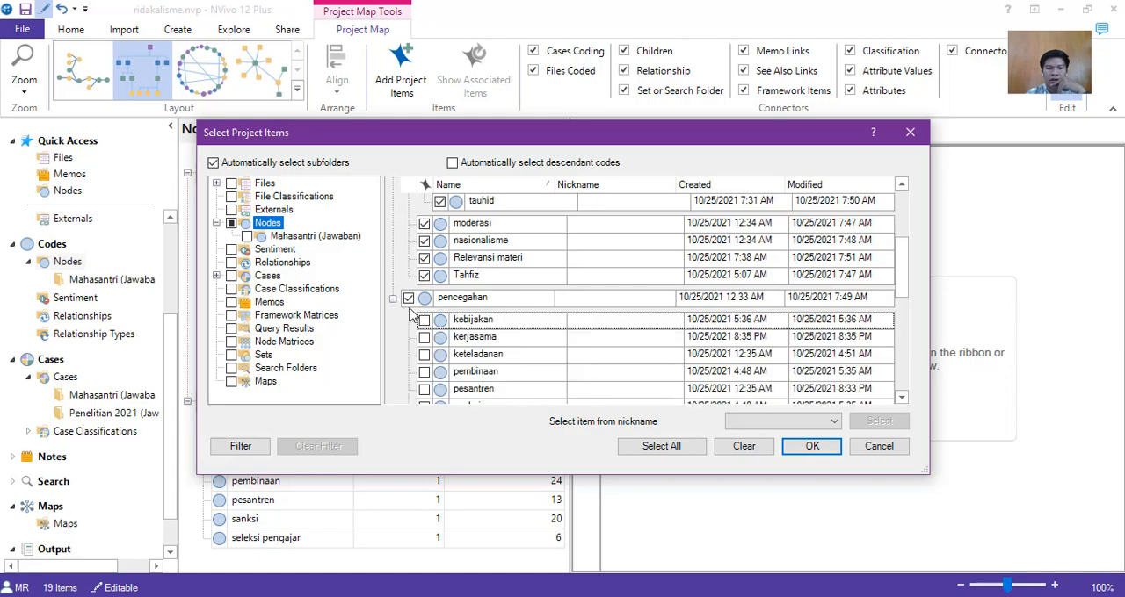
left_click(425, 320)
left_click(424, 337)
scroll(424, 336, "down", 2)
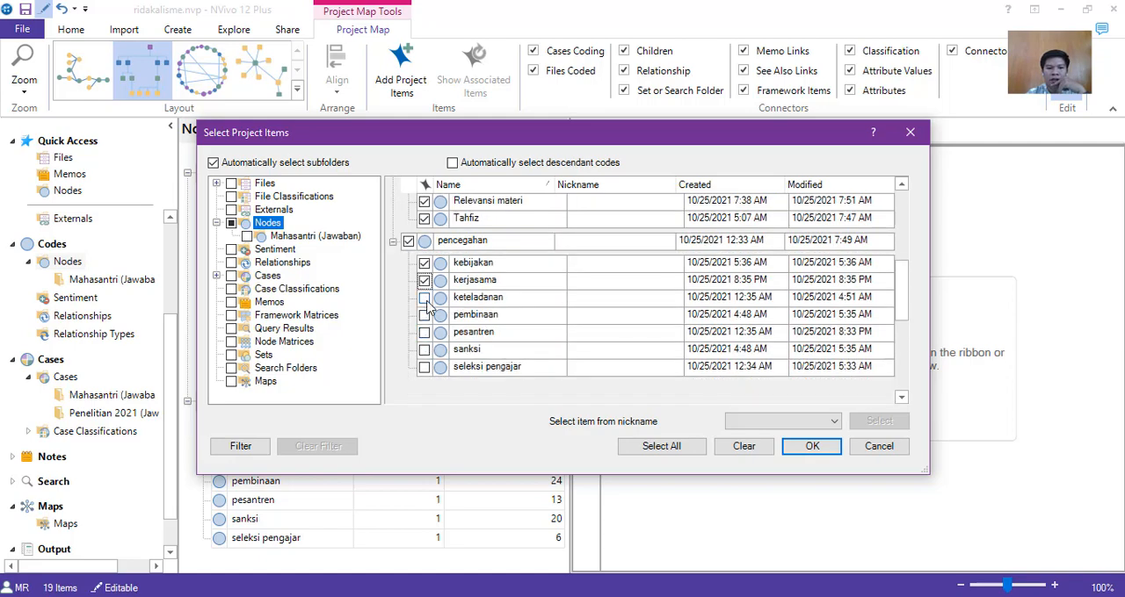
left_click(424, 315)
left_click(423, 332)
left_click(424, 349)
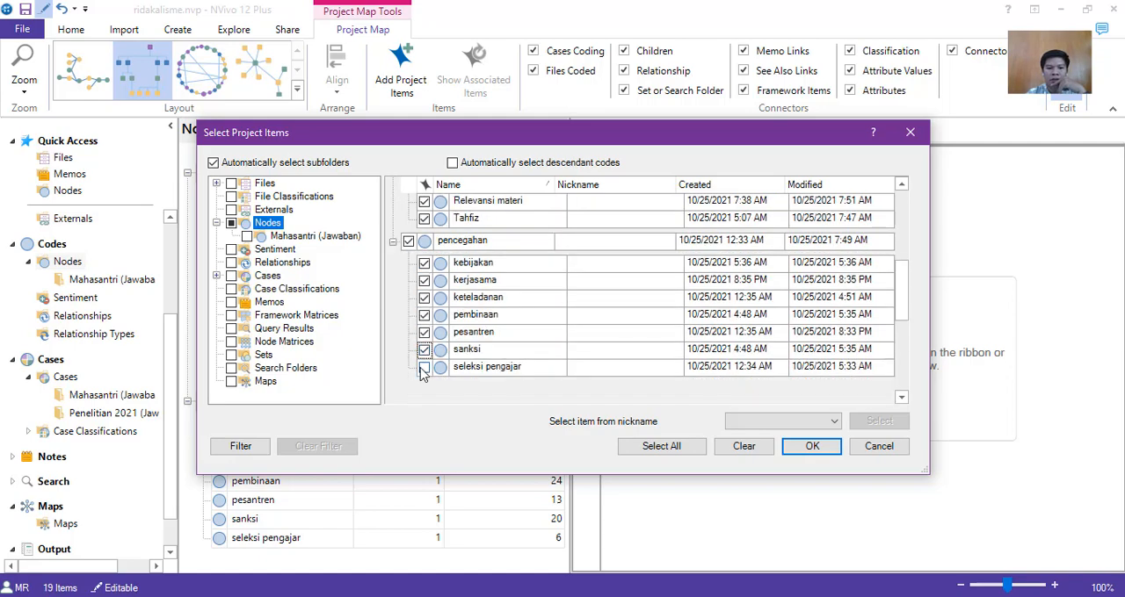
left_click(424, 367)
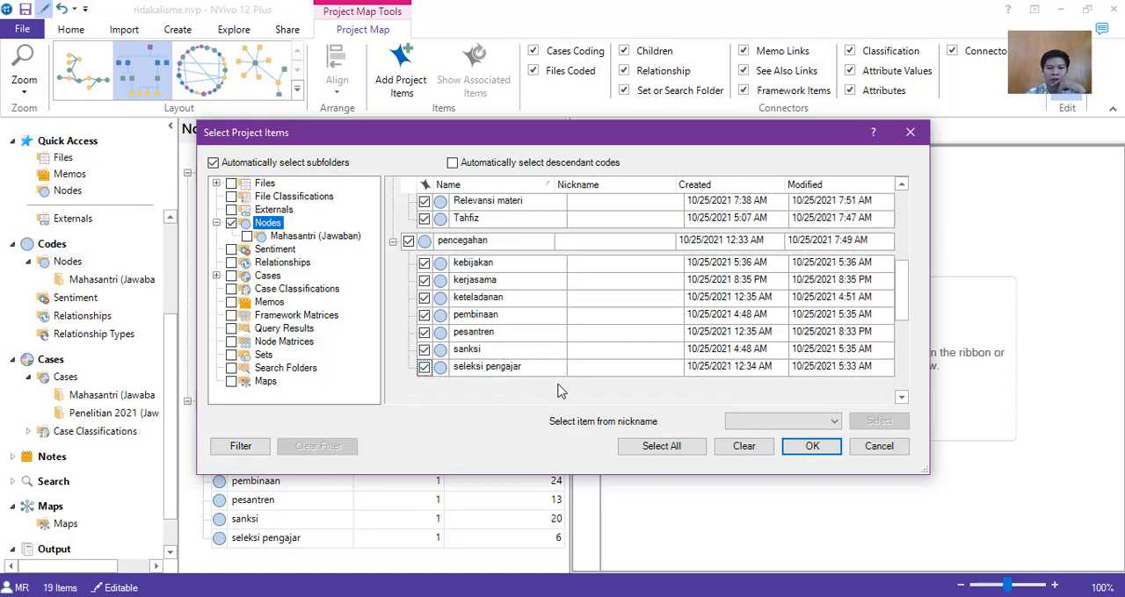
Include the mahasantri case and all Penelitian 2021 (Jawaban) cases, and add the whole selection to the project map.
left_click(217, 276)
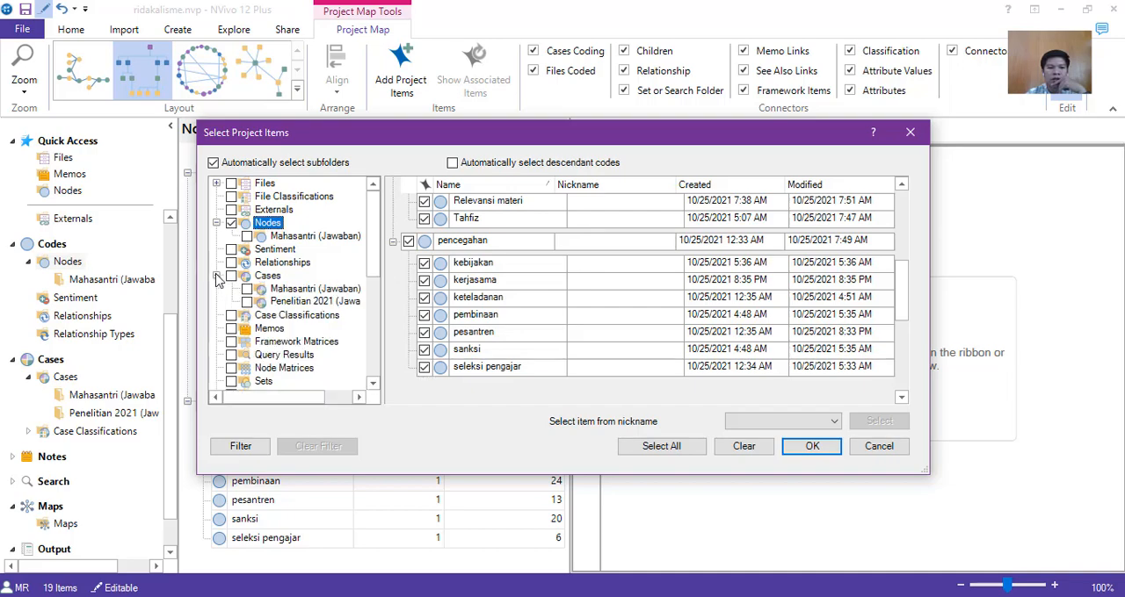
left_click(290, 289)
left_click(408, 202)
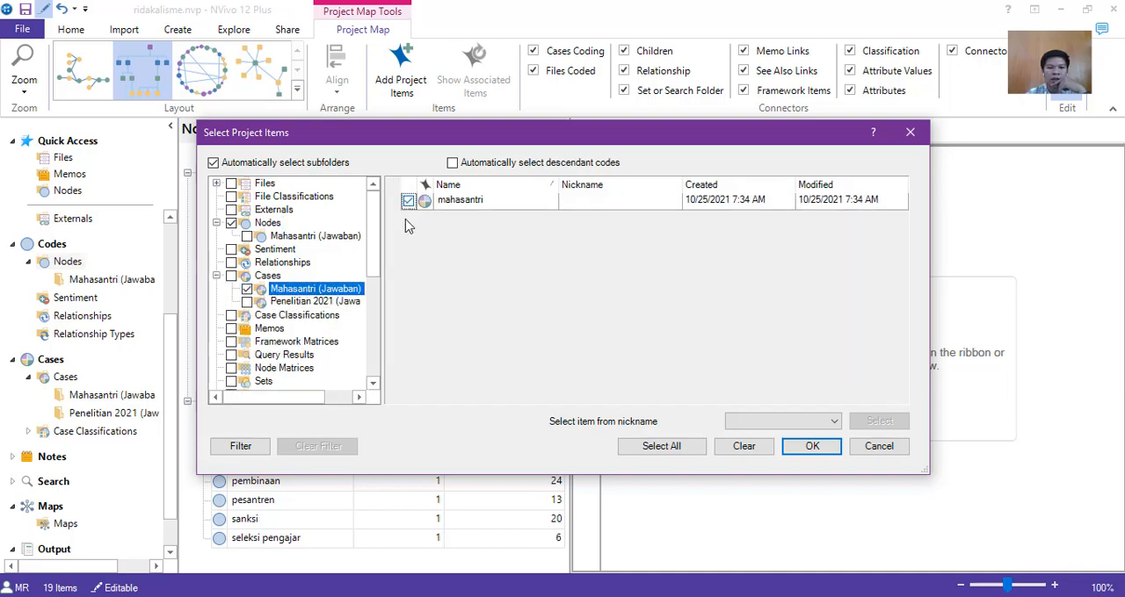
left_click(247, 301)
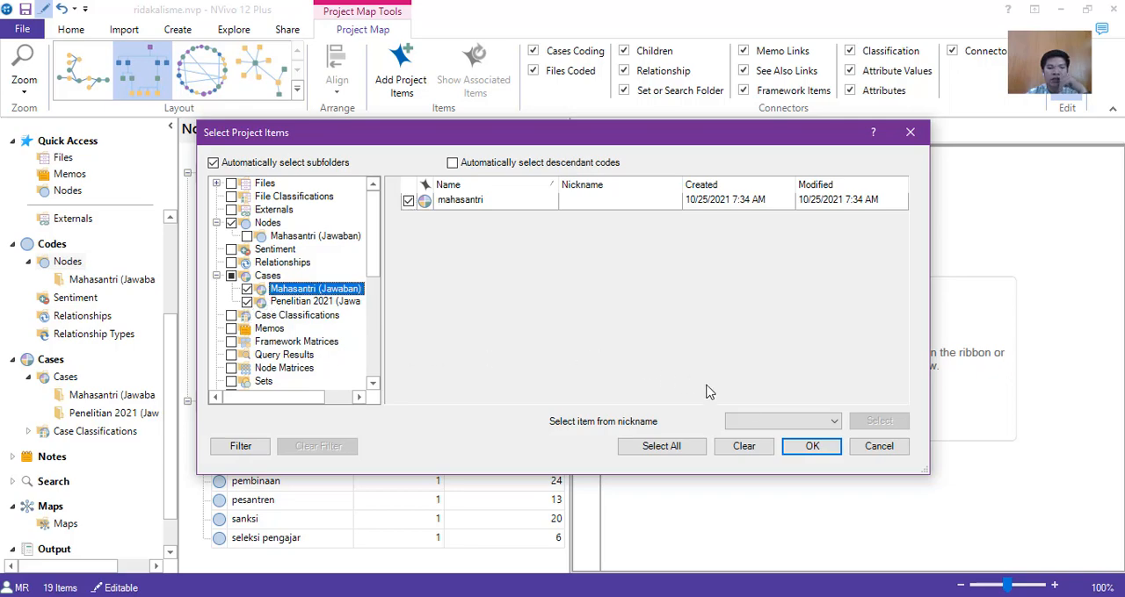
left_click(830, 449)
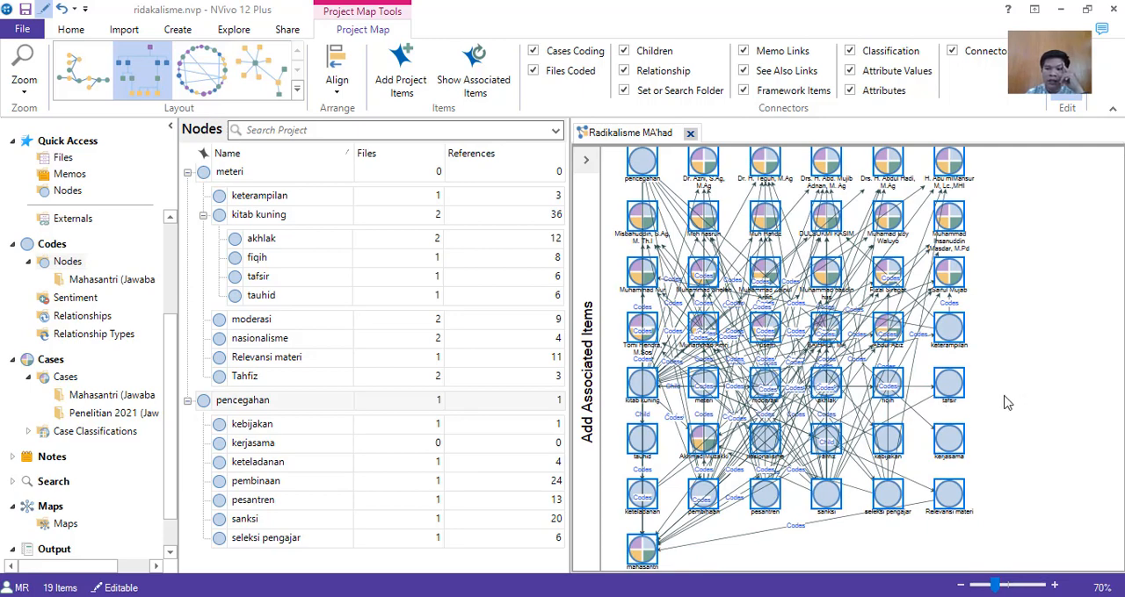
Try the circular layout on the project map, switch it to the left-to-right branching layout and deselect the items.
left_click(212, 87)
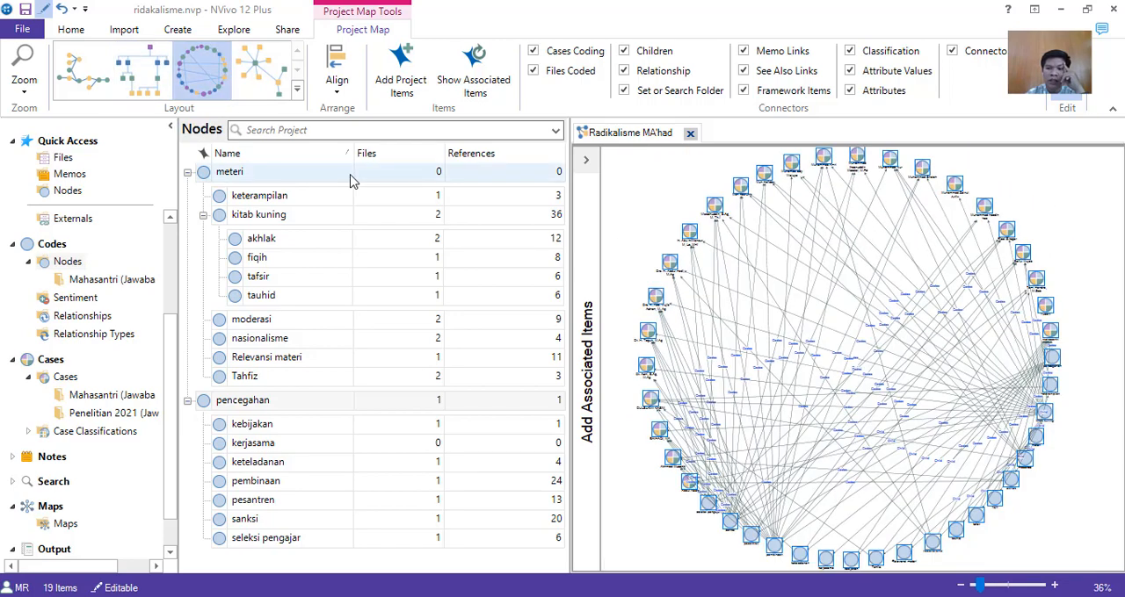
left_click(104, 88)
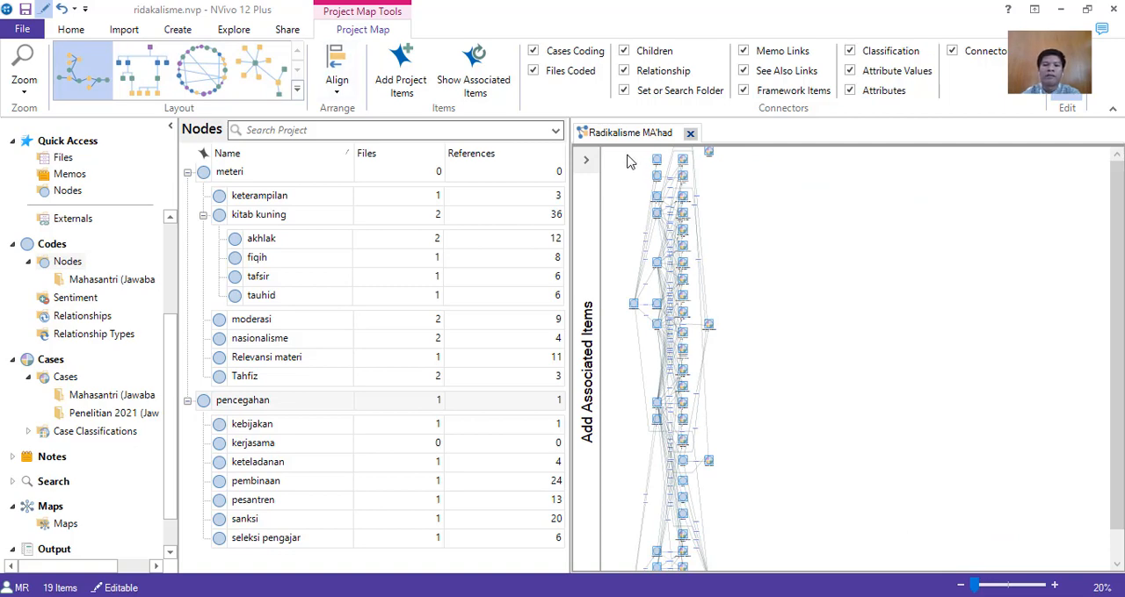
left_click(742, 297)
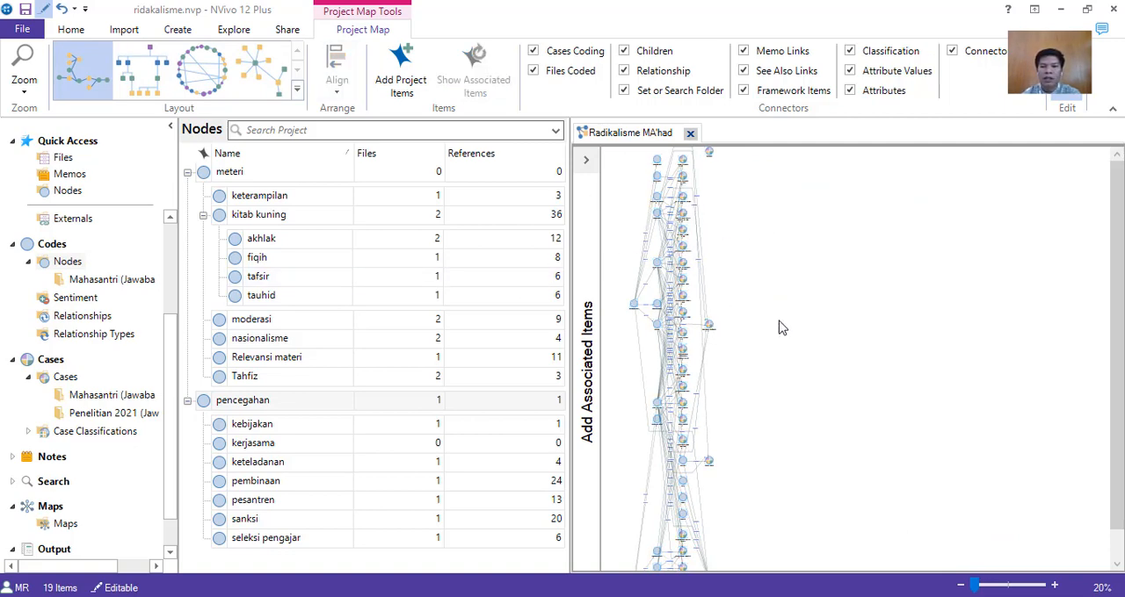
Move the outermost items of the project map away from the crowded columns into the empty area.
left_click_drag(708, 325, 869, 317)
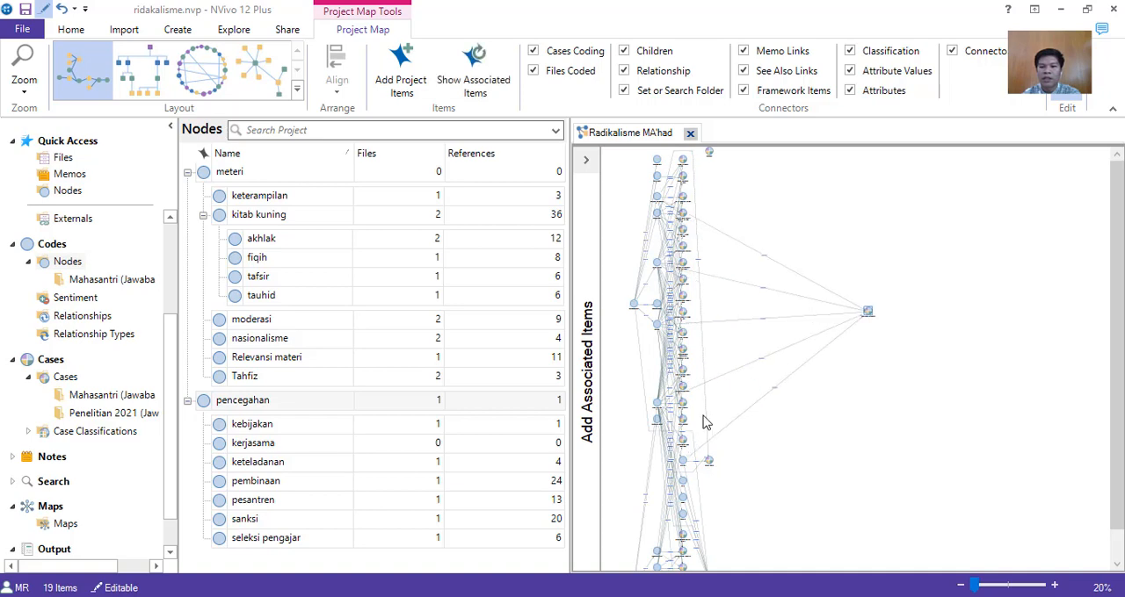
left_click_drag(709, 456, 828, 412)
left_click(711, 459)
left_click_drag(711, 463, 916, 352)
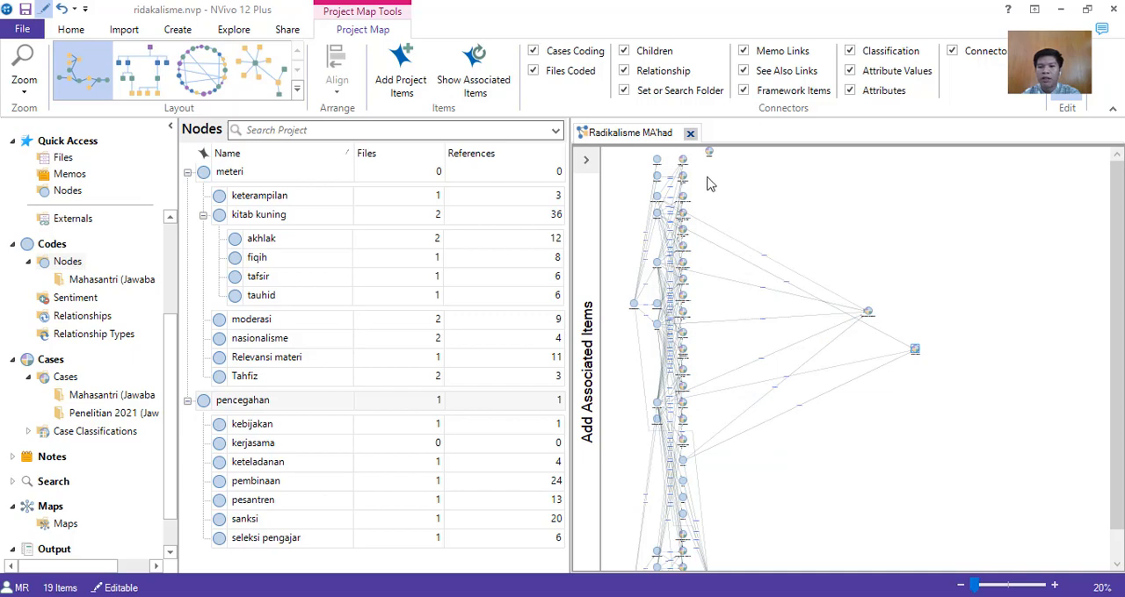
left_click_drag(710, 153, 717, 169)
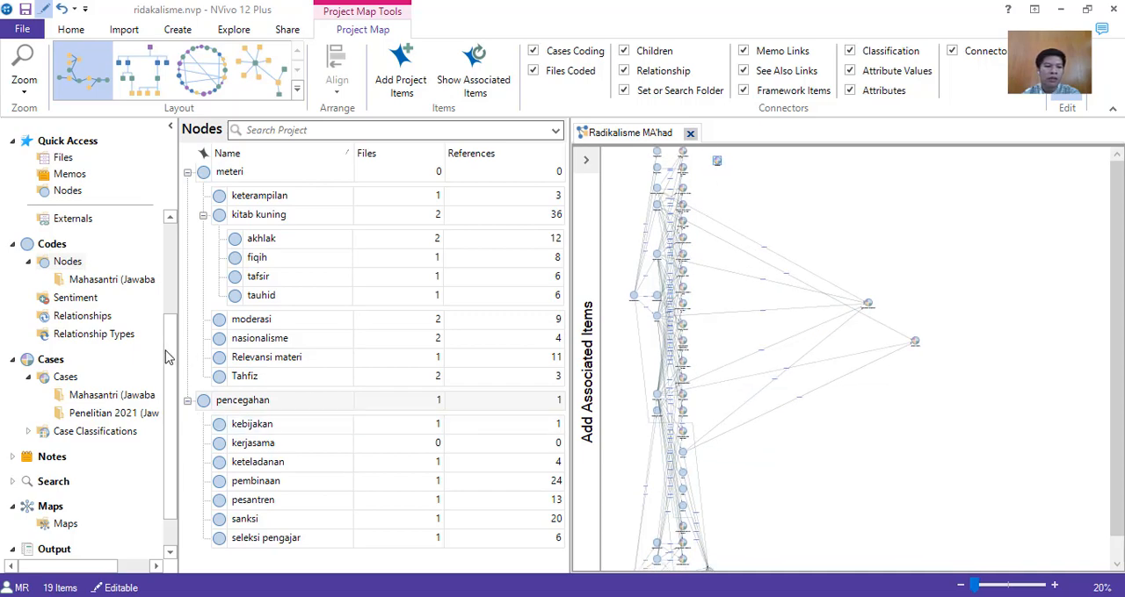
Display the project's saved maps and open the Pencegahan map.
left_click_drag(168, 352, 181, 420)
left_click(67, 483)
double_click(263, 173)
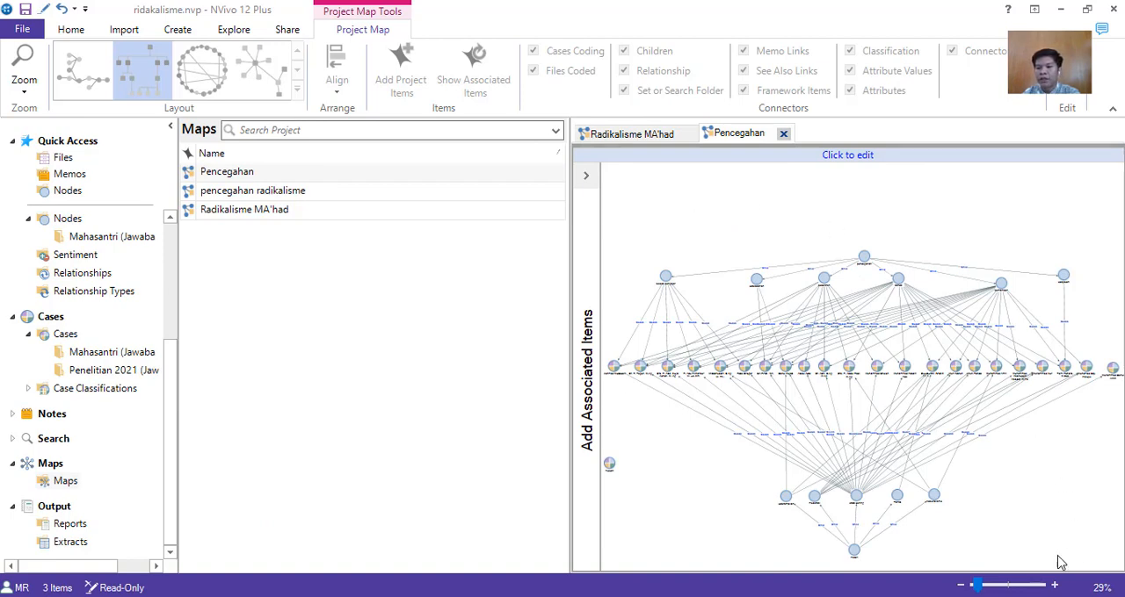
Examine the Pencegahan map up close, following the connections from the respondent cases to the coded nodes and their parent nodes.
mouse_move(984, 593)
left_mouse_down()
mouse_move(1011, 591)
mouse_move(986, 588)
left_mouse_up()
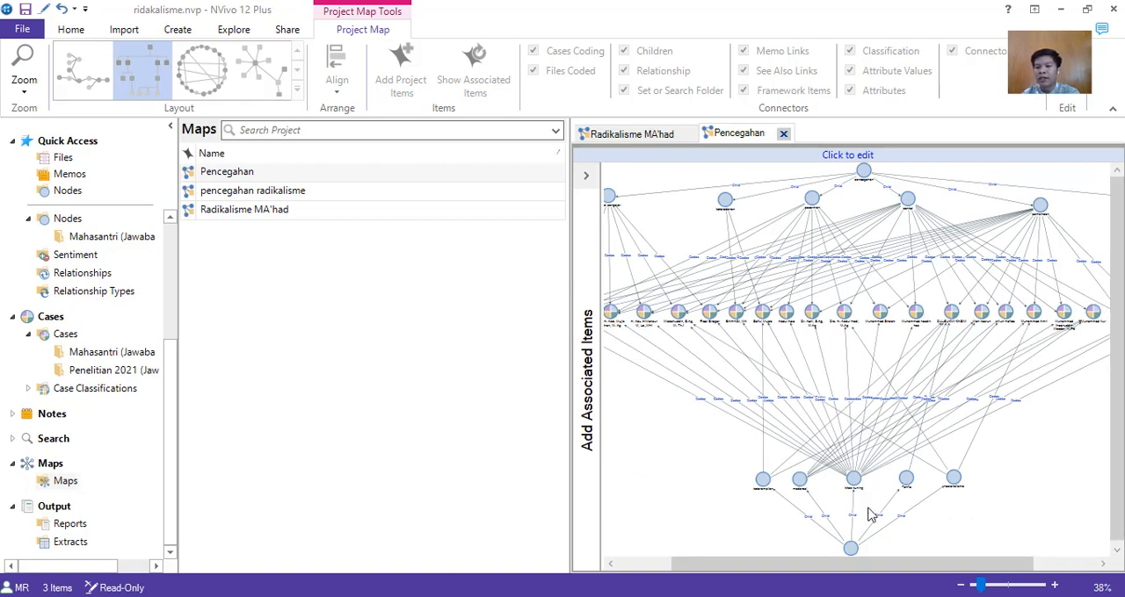
left_click(991, 590)
left_click_drag(991, 589, 994, 589)
scroll(959, 446, "down", 3)
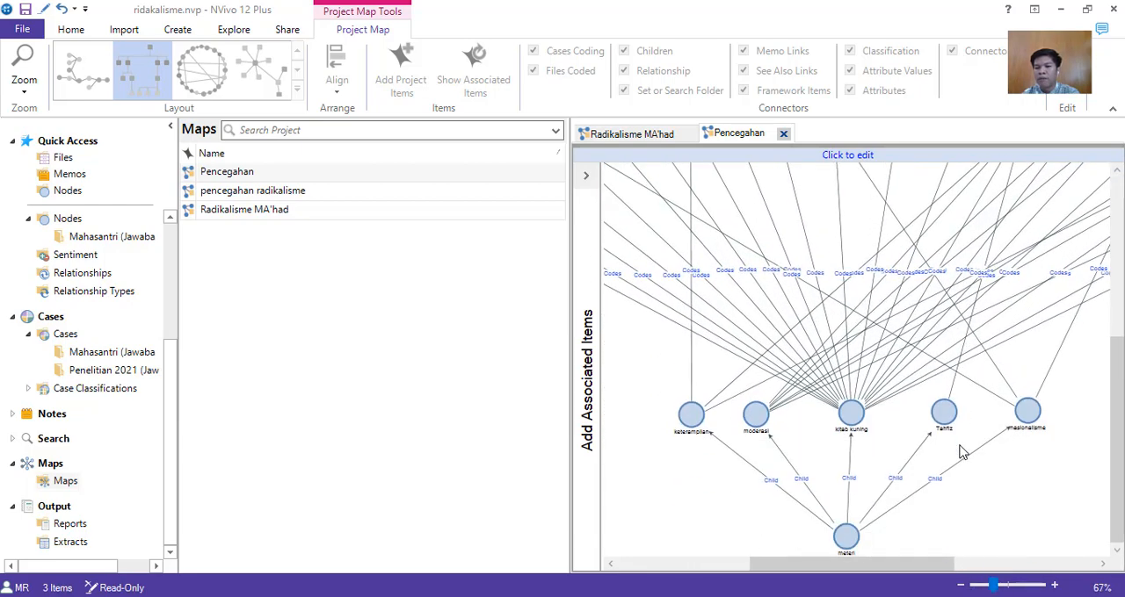
scroll(959, 450, "up", 3)
left_click_drag(922, 570, 776, 583)
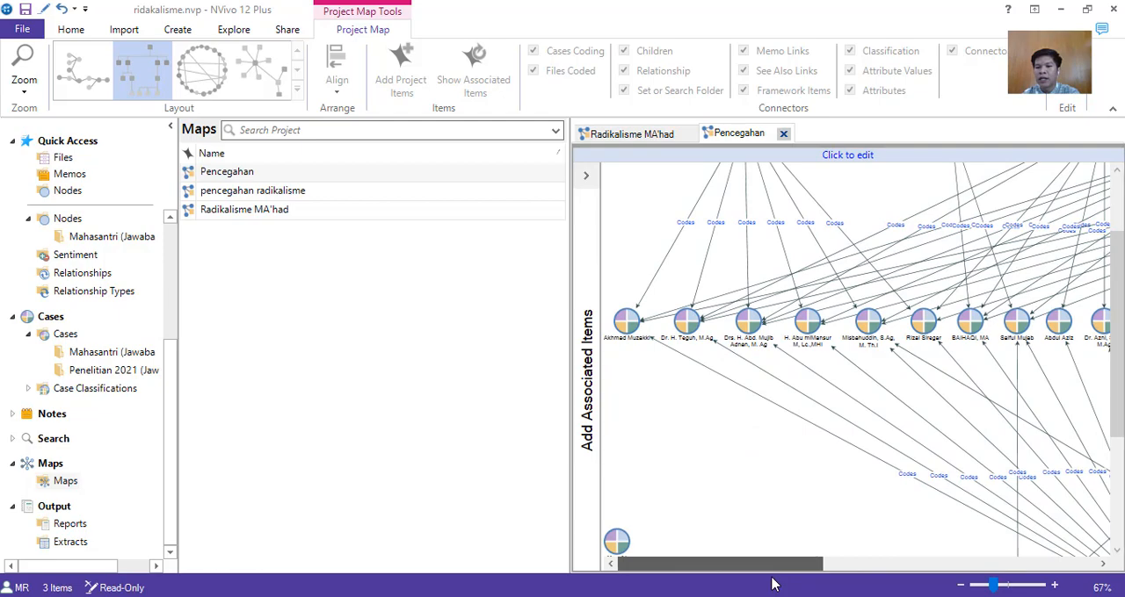
left_click_drag(778, 587, 973, 593)
scroll(919, 477, "down", 3)
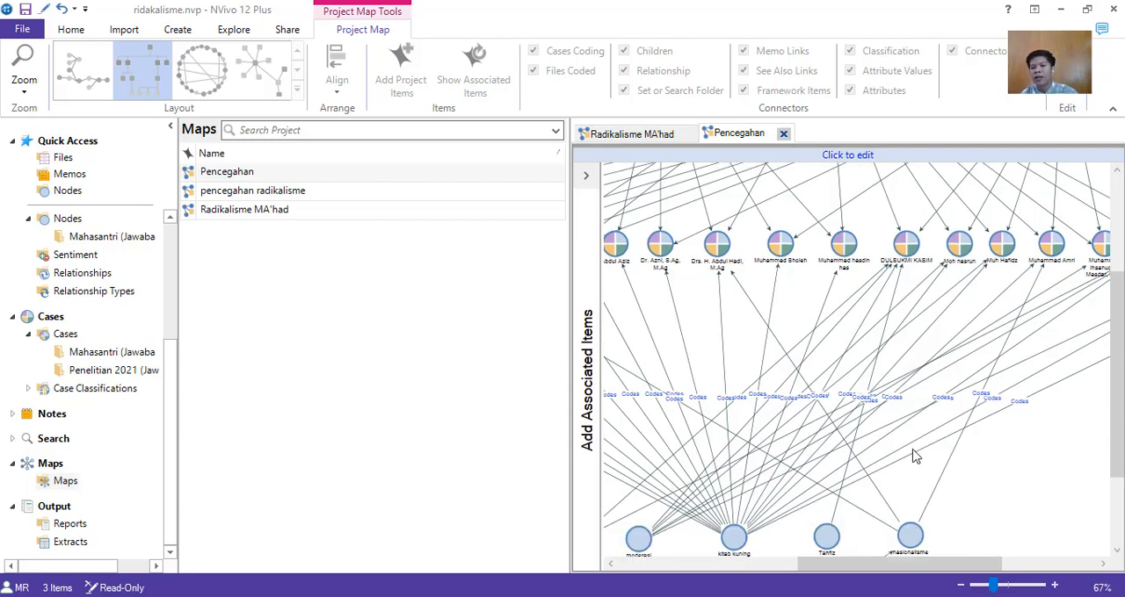
scroll(910, 456, "down", 2)
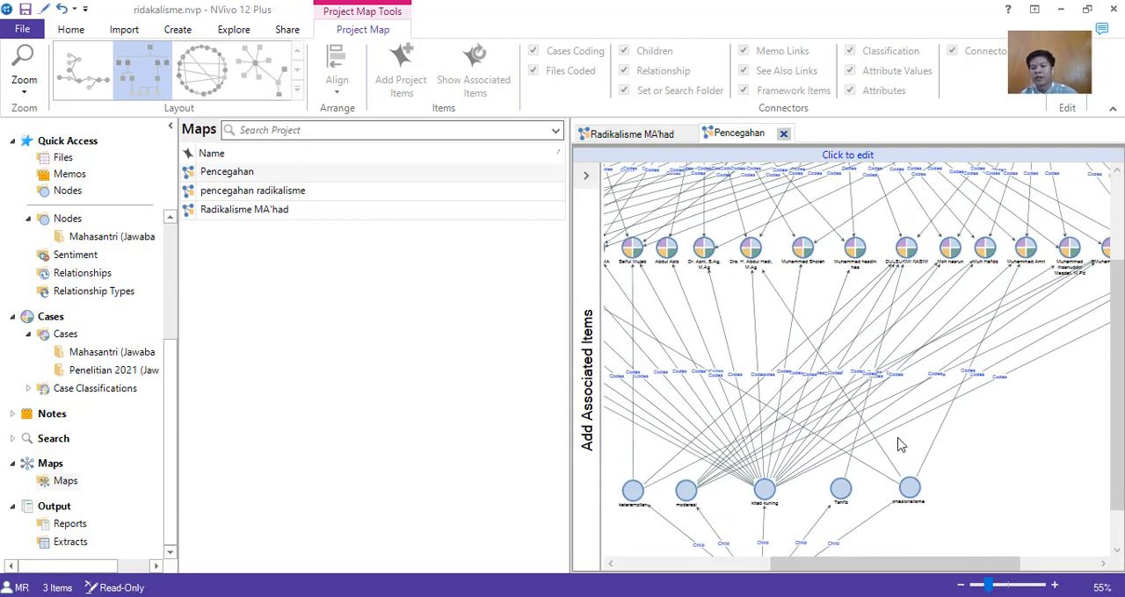
scroll(899, 445, "down", 1)
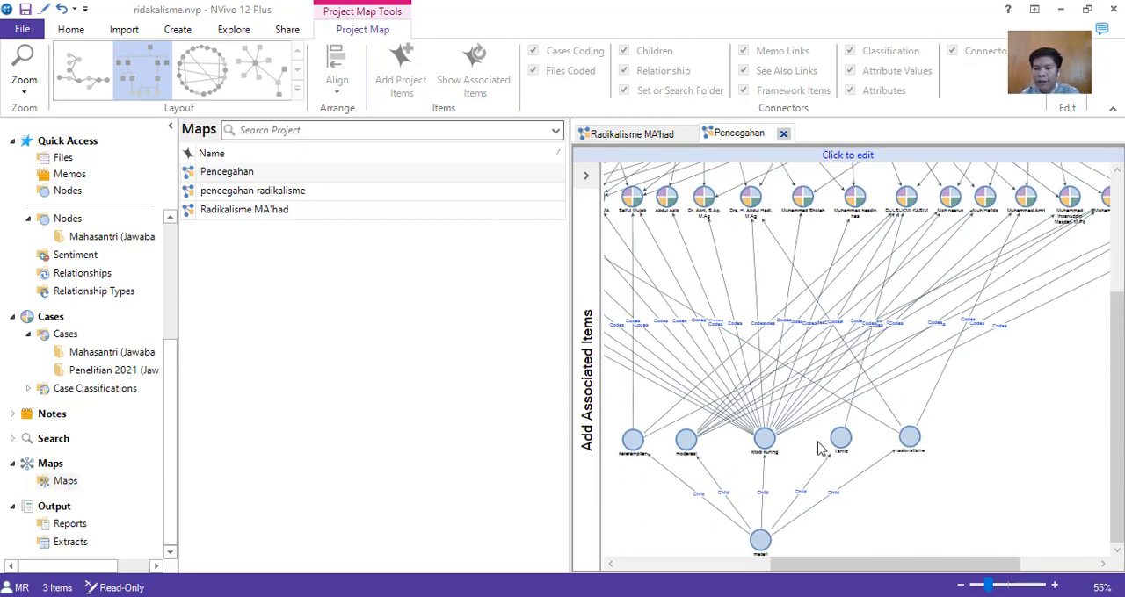
Trace the Pencegahan map's coding links from the lower materi nodes through the respondent cases up to the pencegahan nodes.
scroll(761, 441, "up", 2)
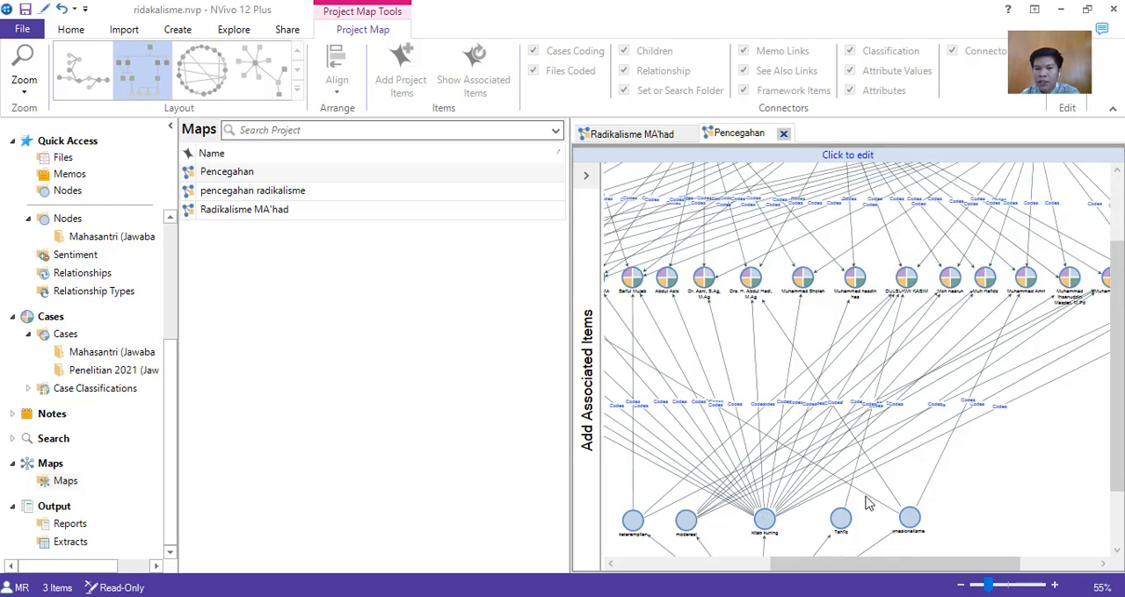
scroll(913, 567, "left", 2)
scroll(909, 496, "up", 3)
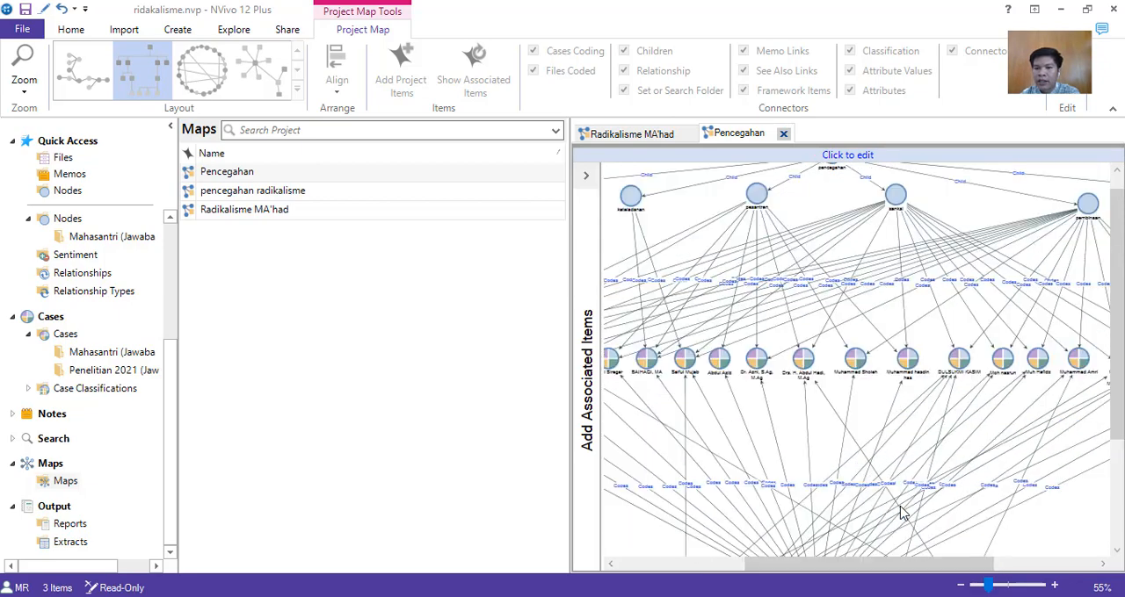
left_click_drag(871, 566, 994, 585)
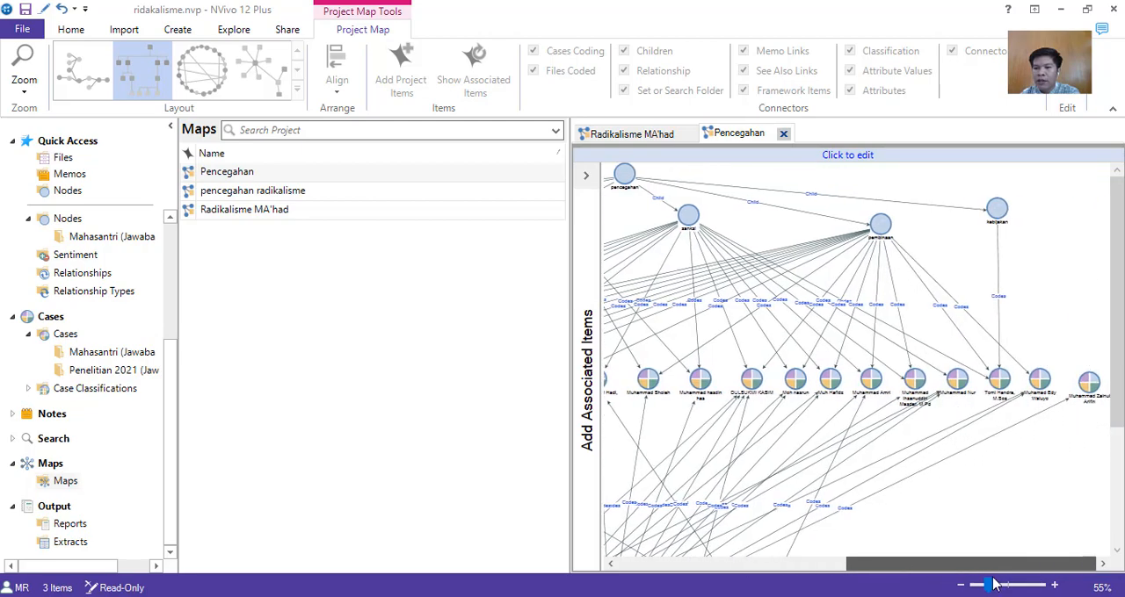
left_click_drag(923, 569, 863, 557)
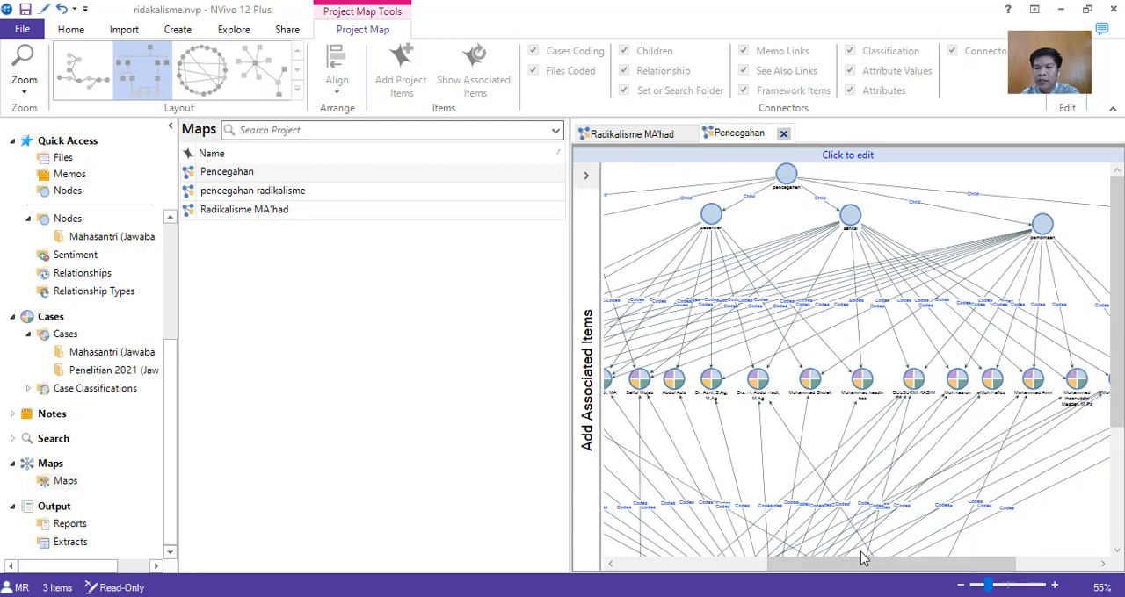
scroll(874, 551, "down", 3)
scroll(874, 551, "up", 3)
Bring up the Radikalisme MA'had map briefly, then open the saved pencegahan radikalisme map.
left_click(255, 173)
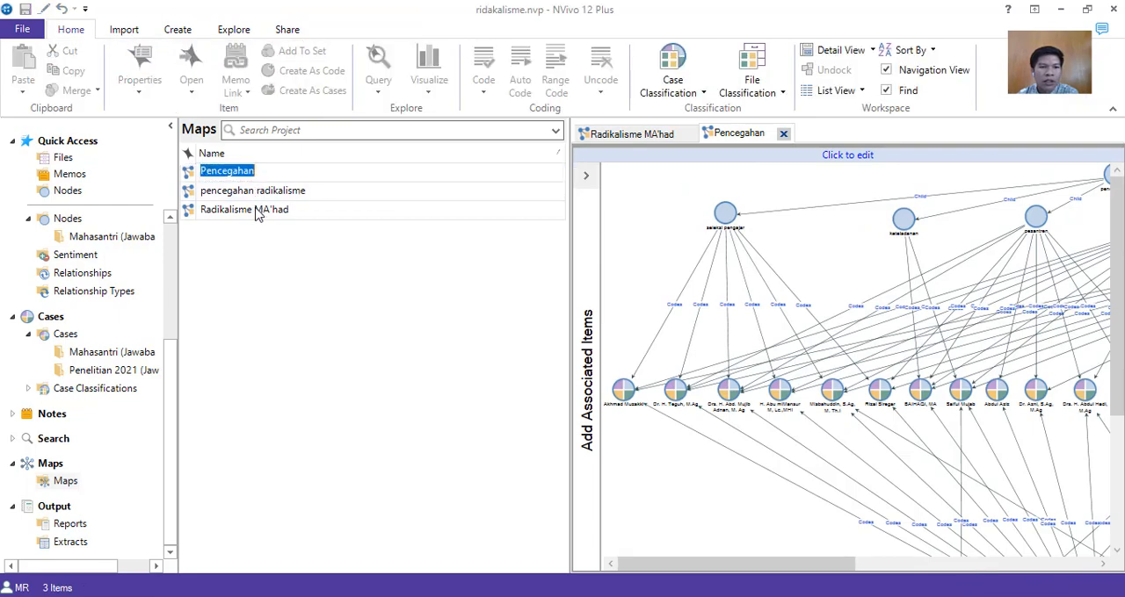
left_click(256, 216)
double_click(256, 212)
left_click(264, 193)
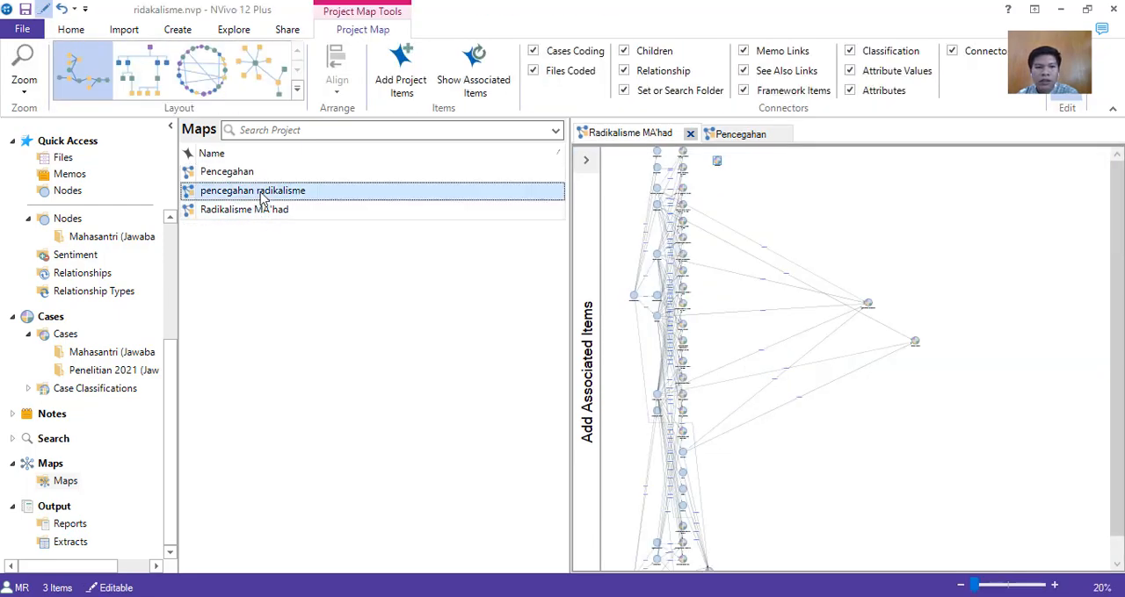
double_click(261, 193)
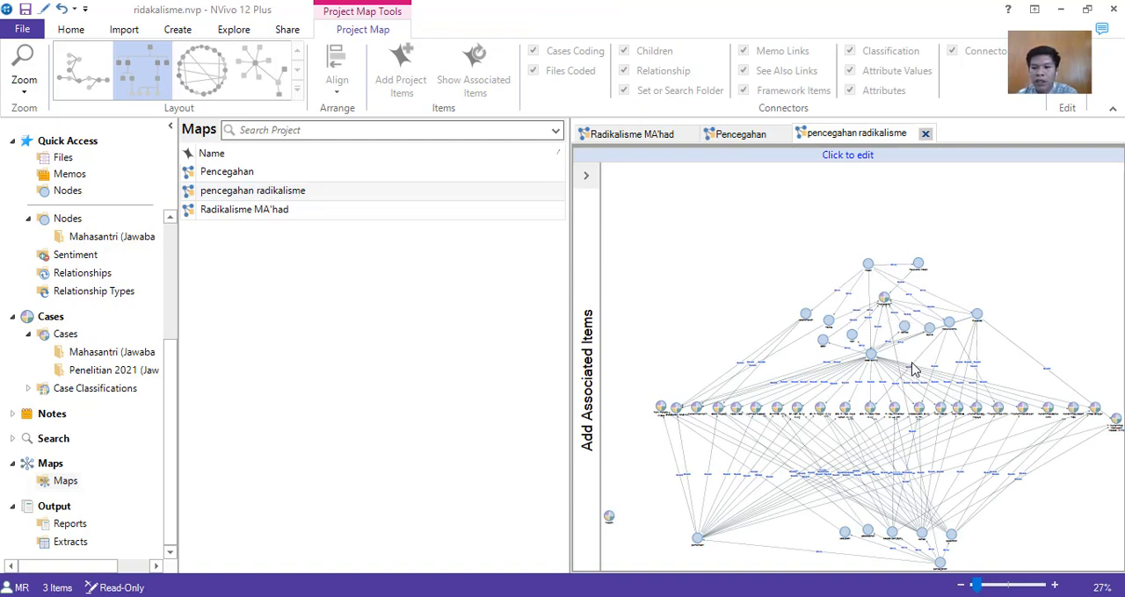
Examine the pencegahan radikalisme map up close, from materi and kitab kuning through the respondent cases to the pencegahan nodes.
left_click_drag(975, 585, 995, 586)
scroll(962, 523, "up", 5)
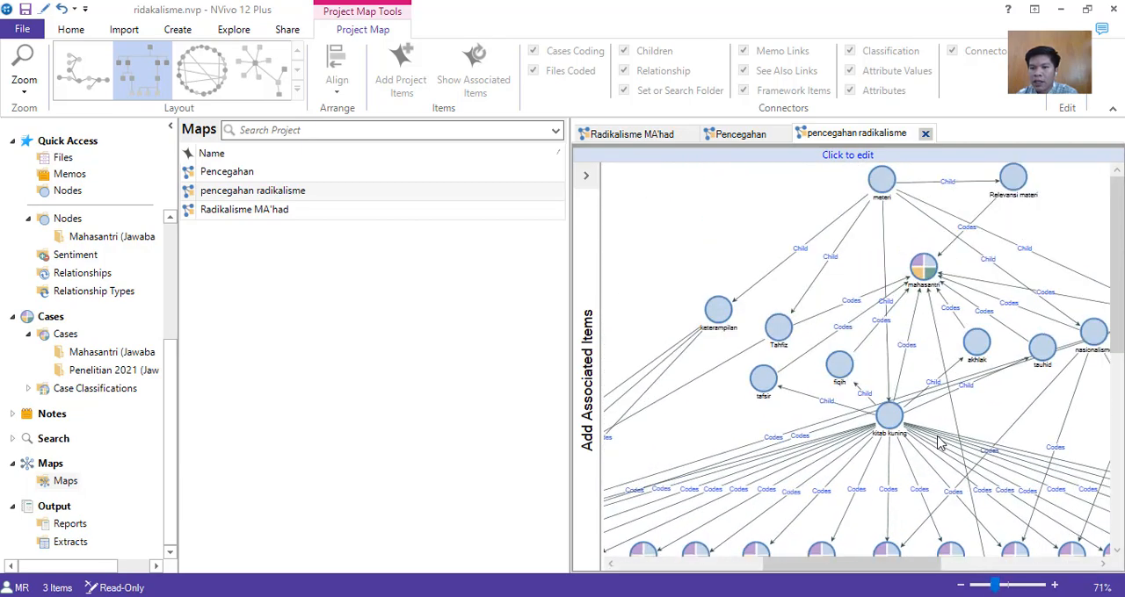
scroll(927, 277, "down", 5)
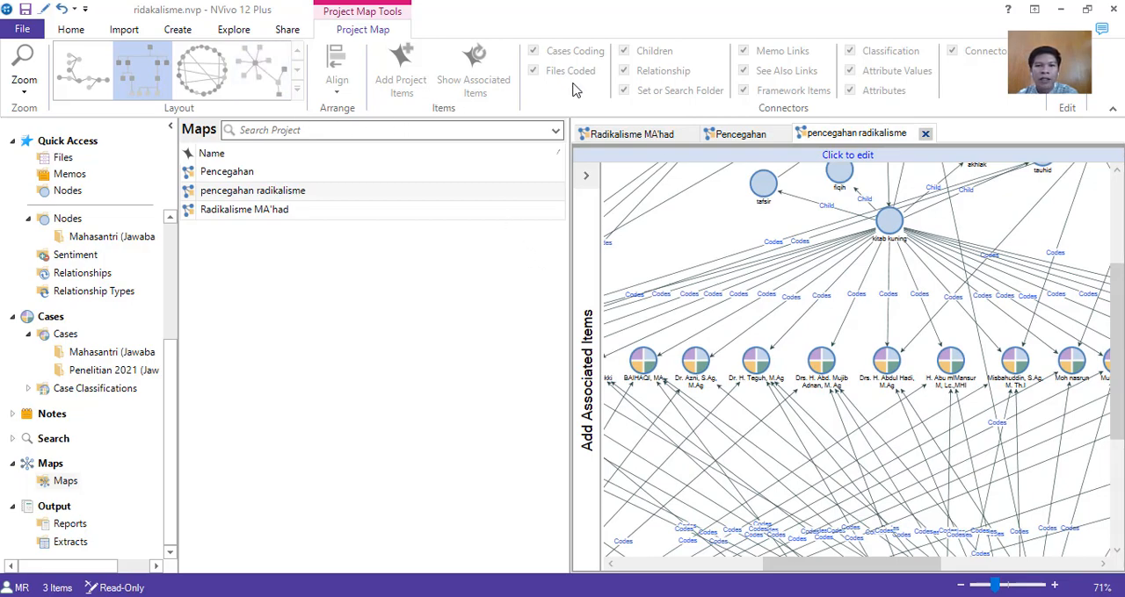
scroll(868, 292, "down", 5)
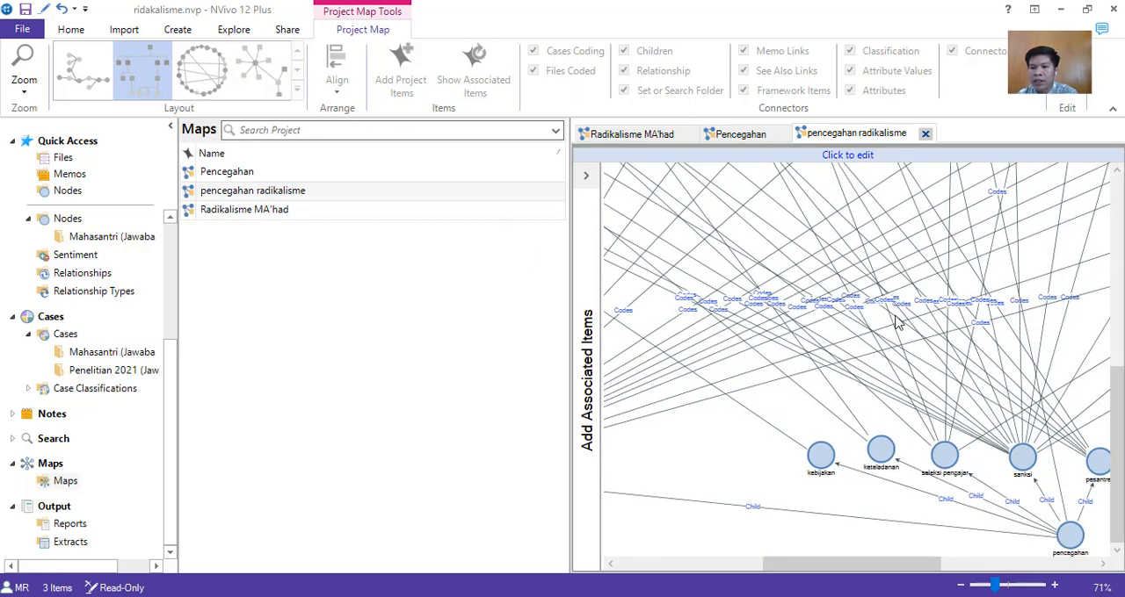
scroll(896, 325, "up", 5)
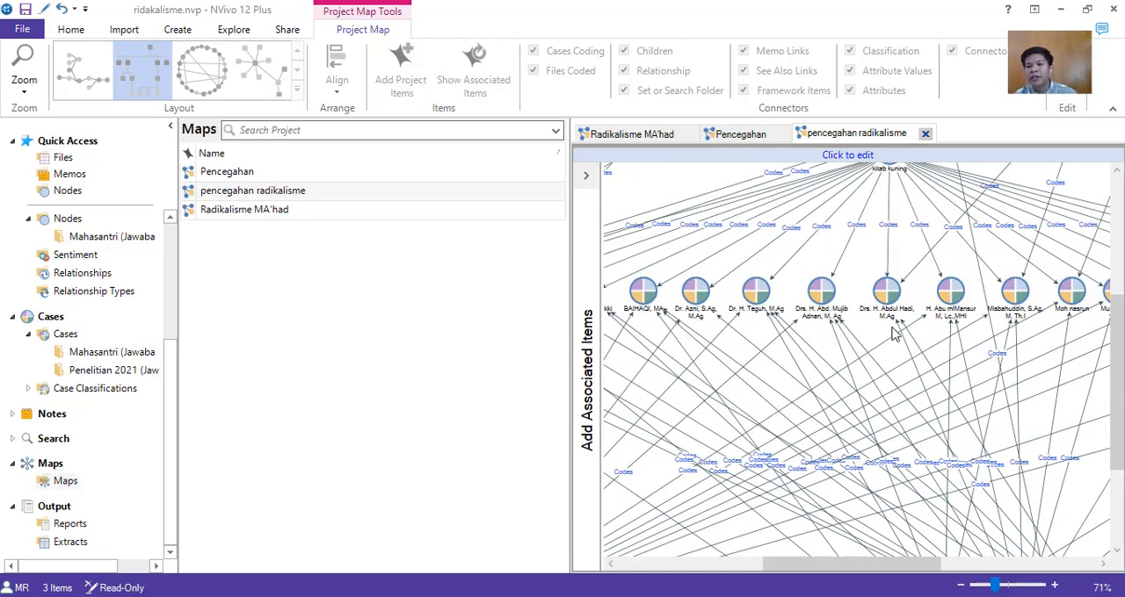
Widen the map's display area so that more of the pencegahan radikalisme map fits in view.
left_click_drag(573, 318, 455, 313)
scroll(766, 335, "down", 5)
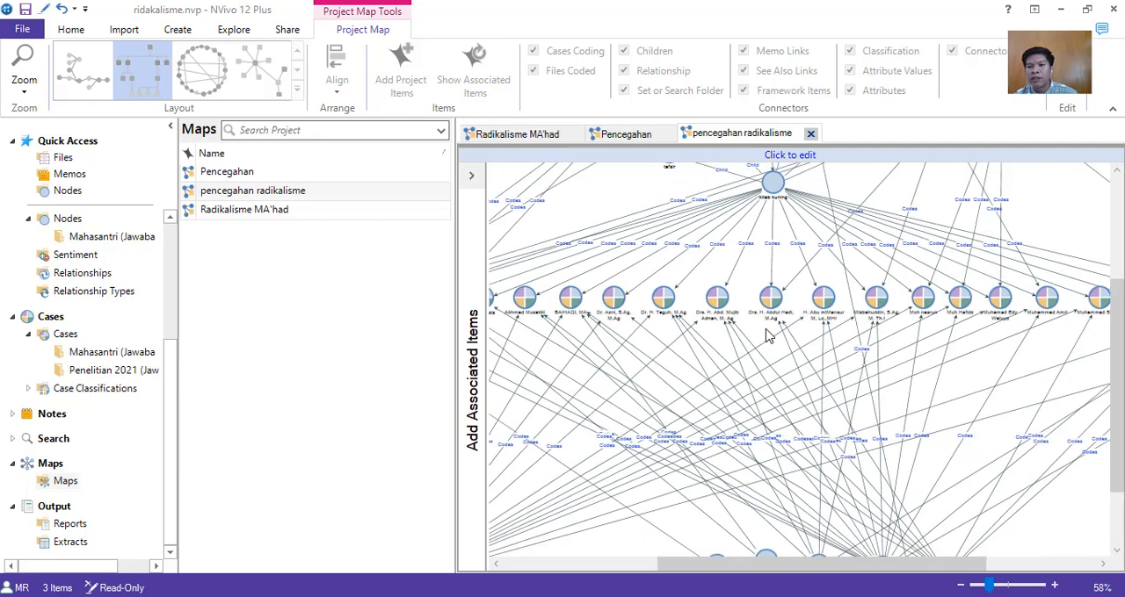
scroll(772, 339, "down", 2)
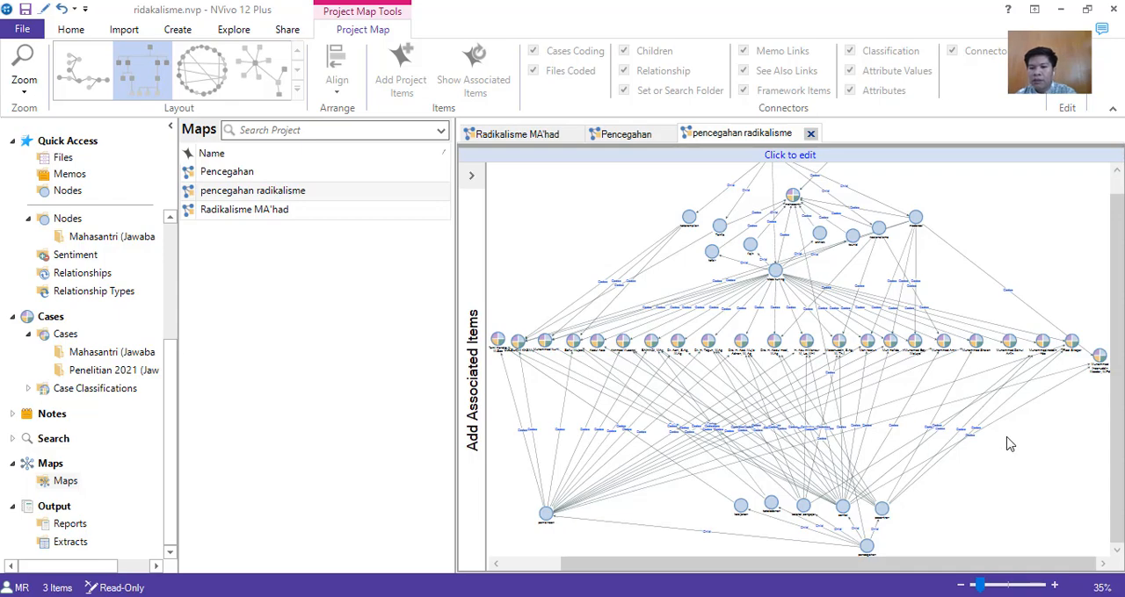
Examine the child nodes of pencegahan, singling out the sanksi node to point out its coding links, and deselect it.
scroll(1004, 444, "up", 1, "ctrl")
scroll(995, 429, "up", 10, "ctrl")
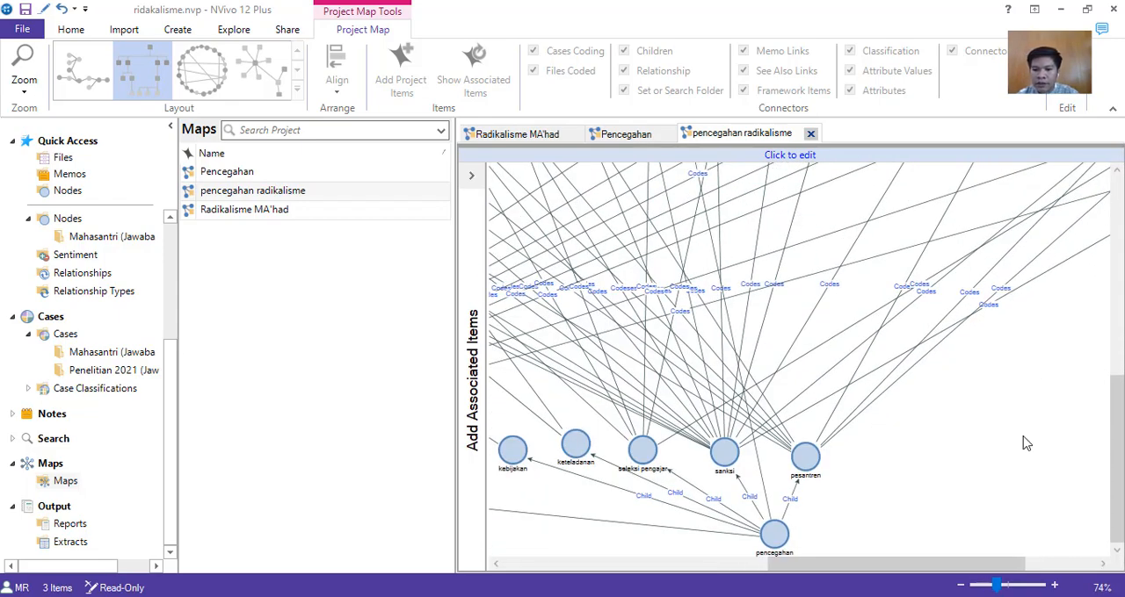
left_click_drag(977, 564, 929, 568)
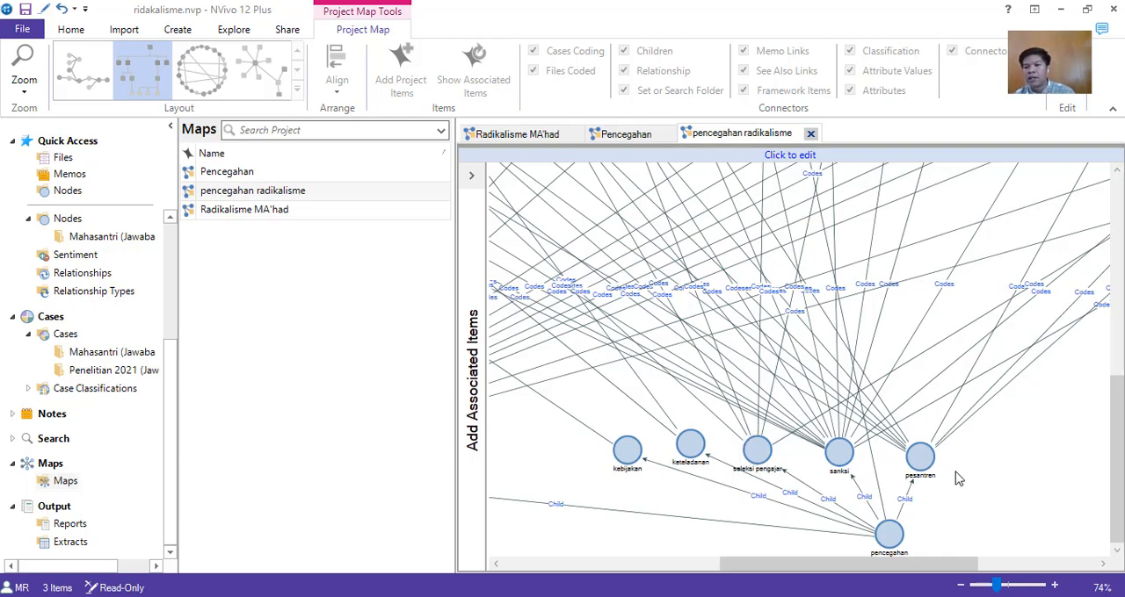
scroll(967, 489, "down", 3)
scroll(970, 489, "down", 2)
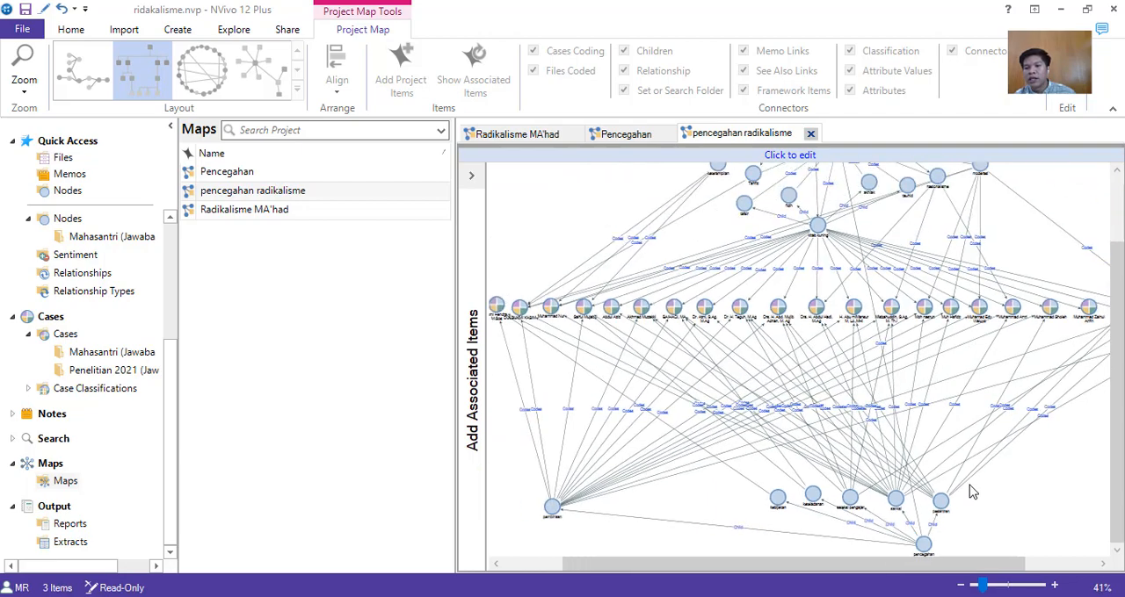
left_click(898, 498)
scroll(979, 502, "up", 1)
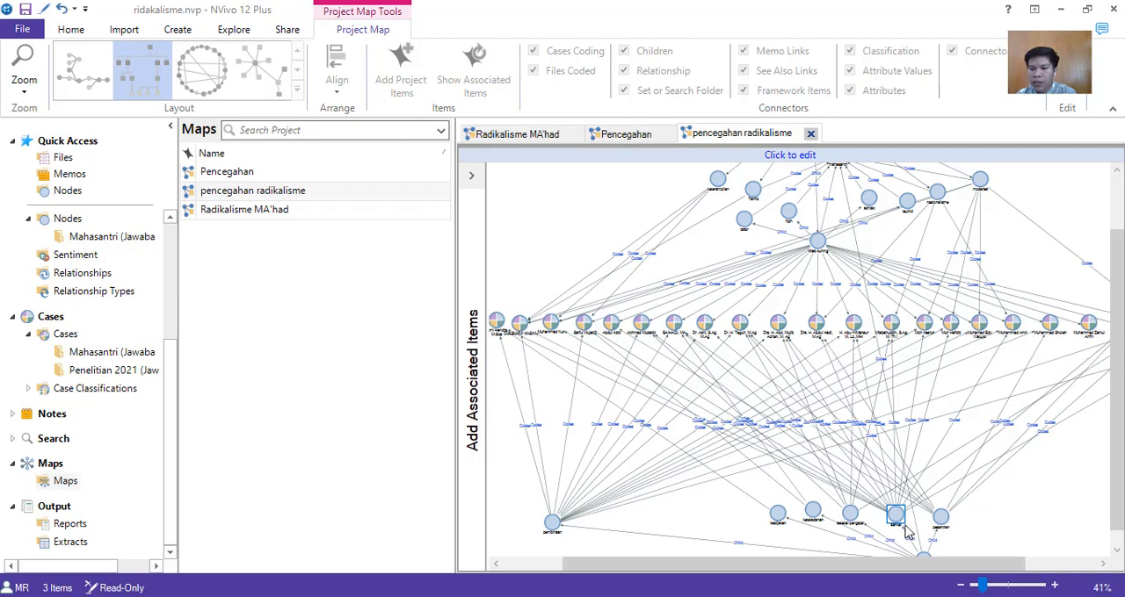
left_click(1010, 530)
scroll(1012, 529, "down", 1)
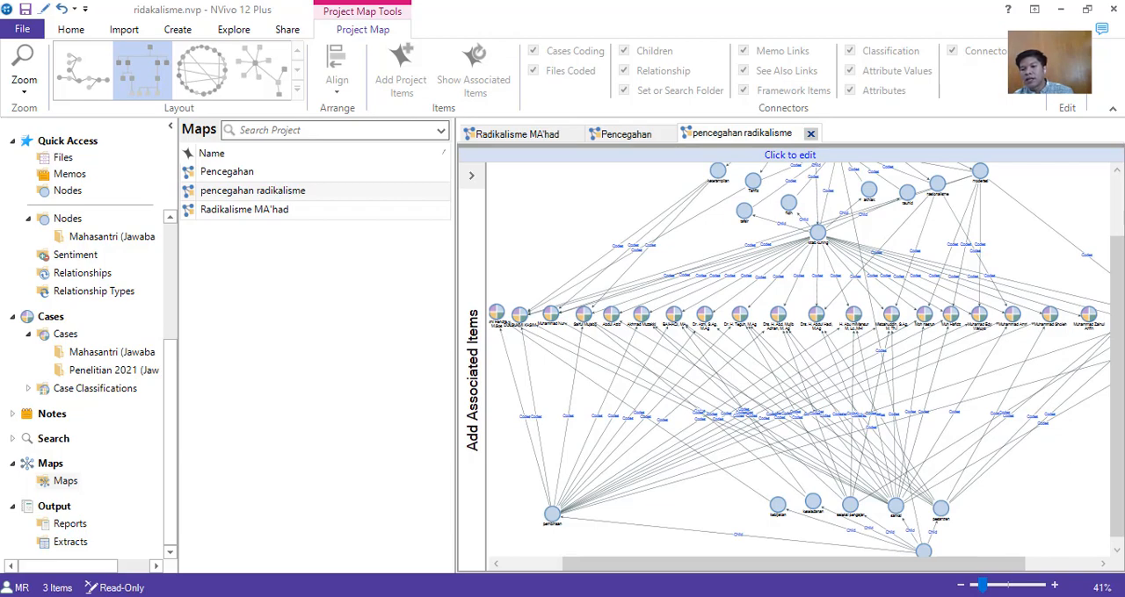
Compare the coding links from kebijakan, keteladanan, seleksi pengajar, sanksi and pesantren to the respondent cases.
scroll(1083, 459, "up", 4)
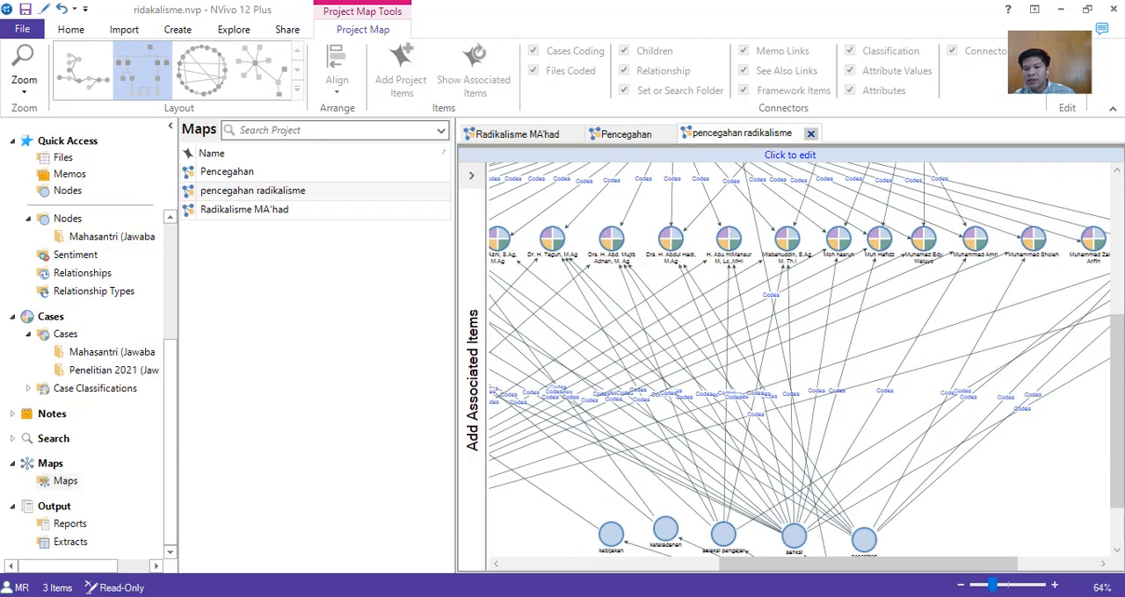
scroll(1049, 478, "down", 1)
scroll(1019, 470, "up", 2)
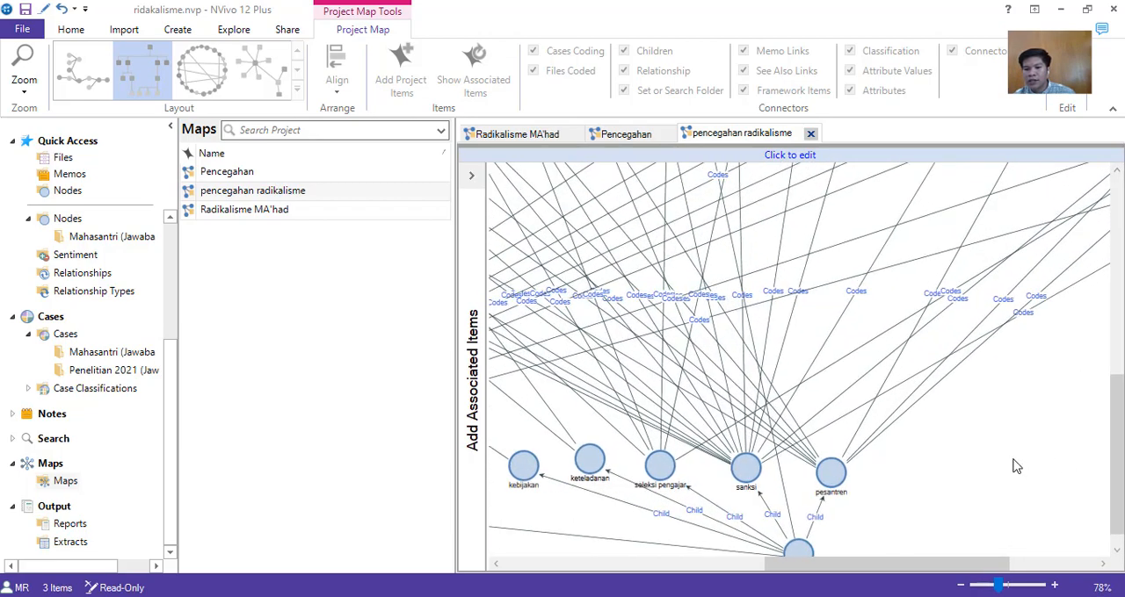
left_click_drag(878, 567, 848, 566)
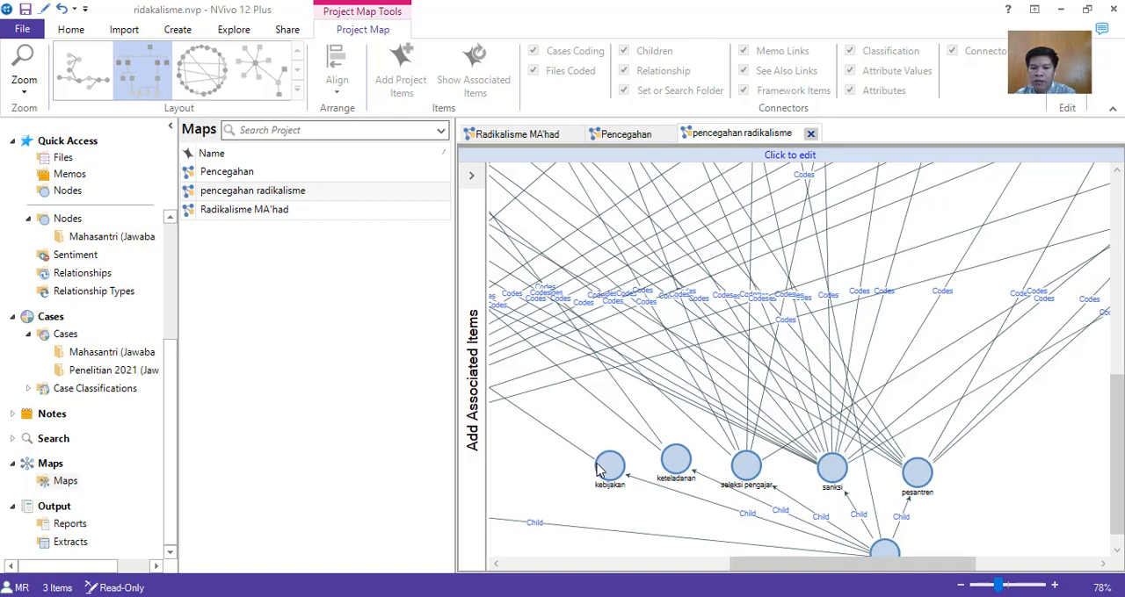
scroll(1114, 497, "down", 1)
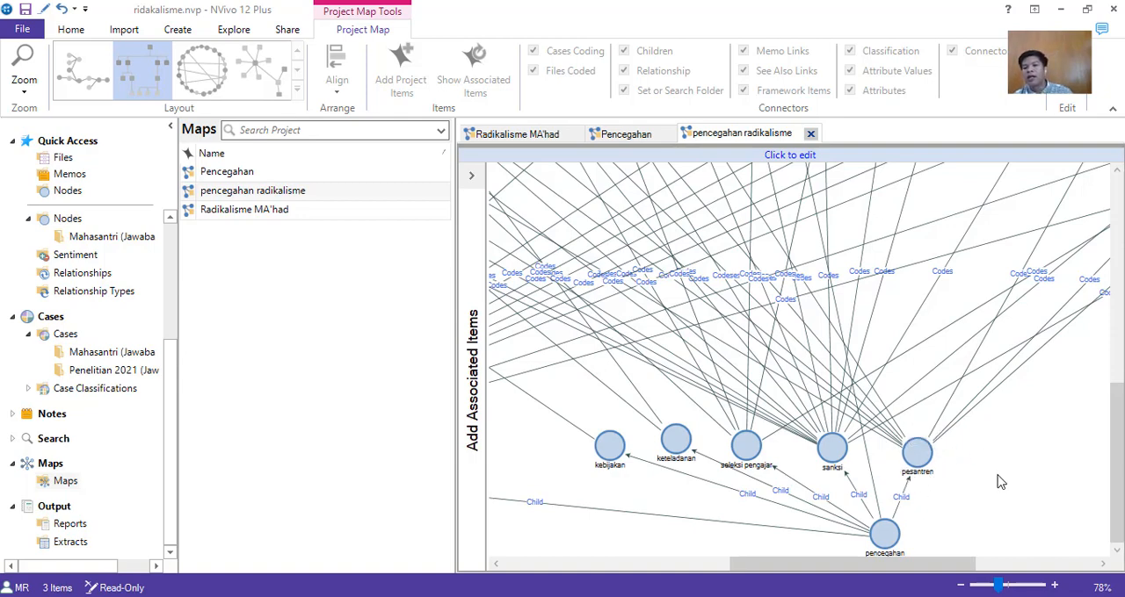
scroll(999, 482, "down", 3)
scroll(999, 482, "down", 1)
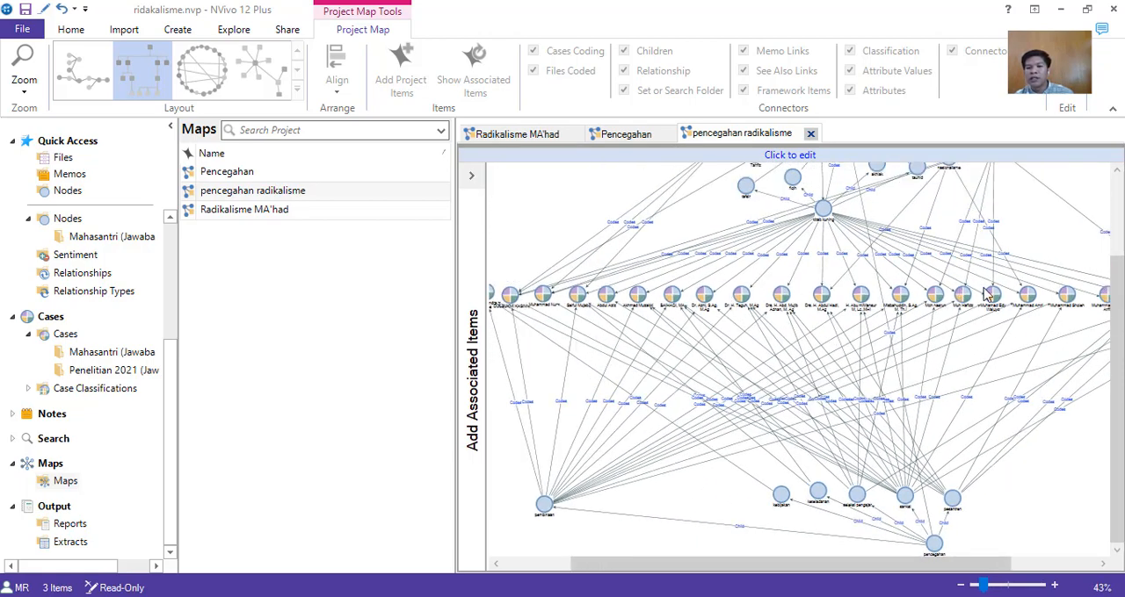
left_click_drag(922, 563, 945, 581)
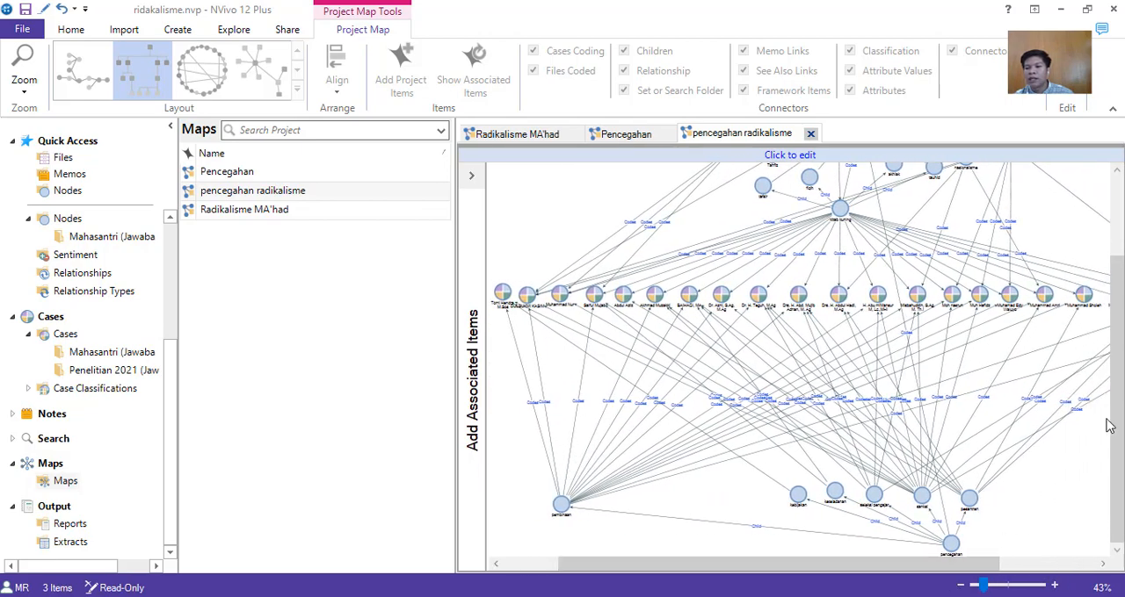
scroll(1067, 485, "up", 3)
scroll(1074, 479, "up", 3)
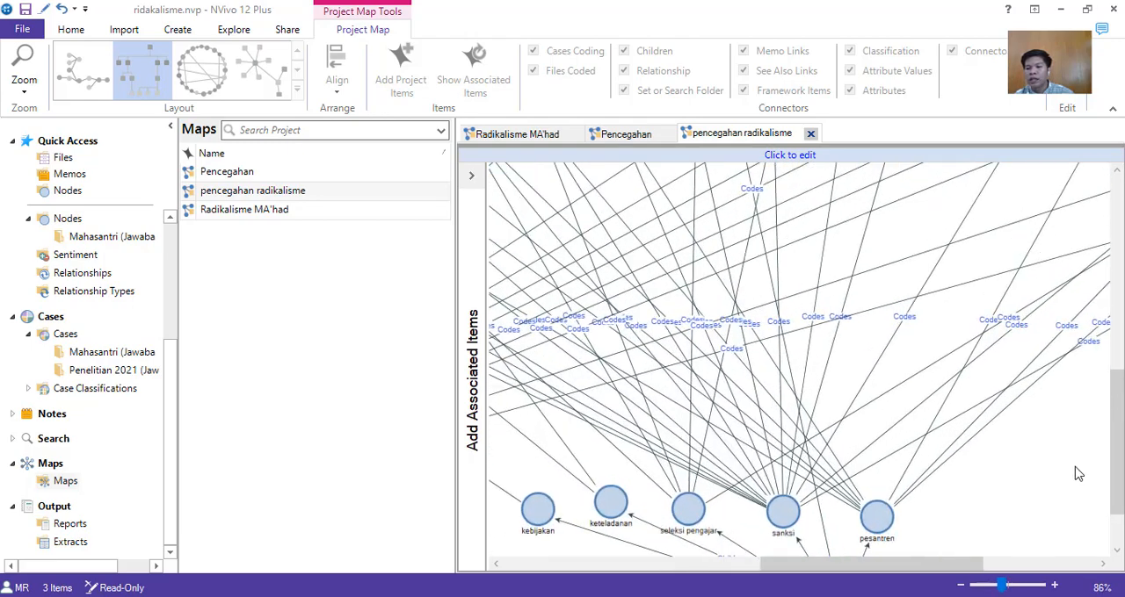
scroll(1010, 493, "down", 2)
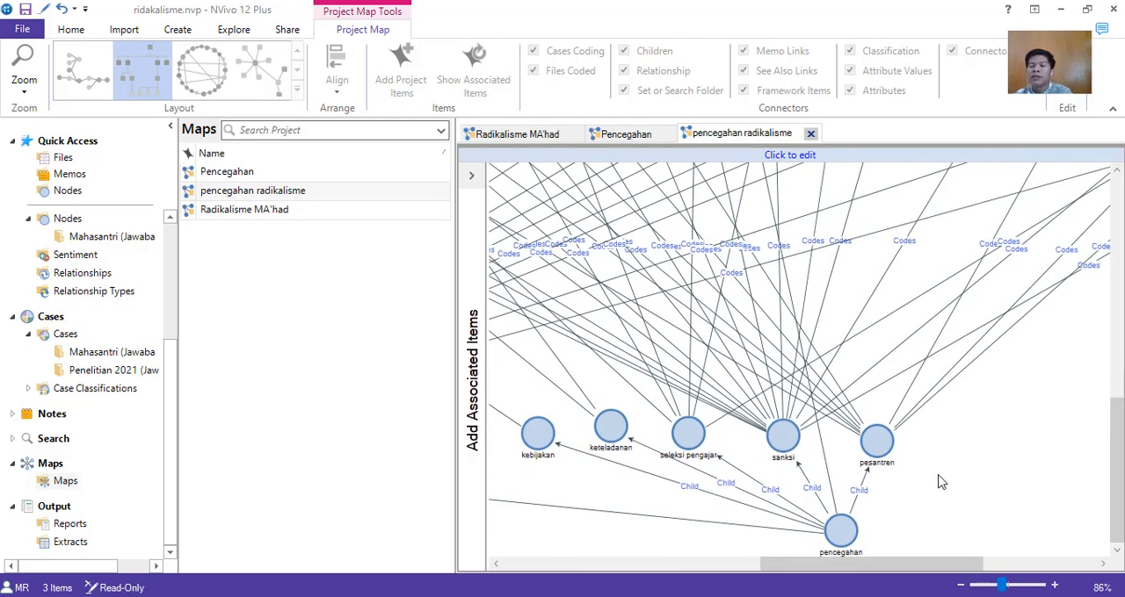
Open the pesantren node from the map, read through its coded references and close it again.
left_click(867, 448)
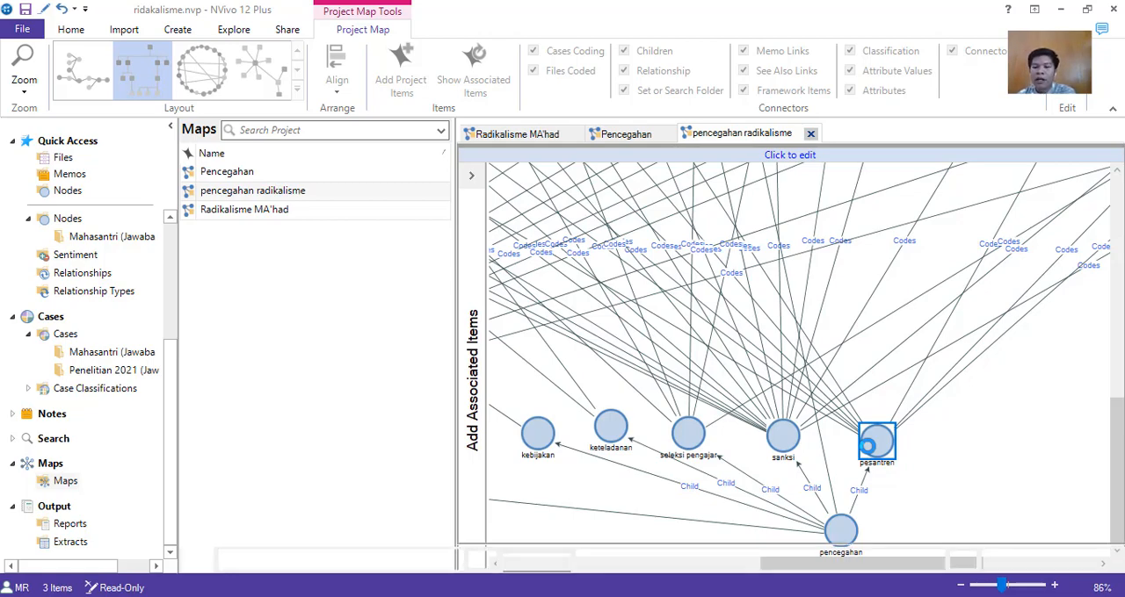
double_click(866, 448)
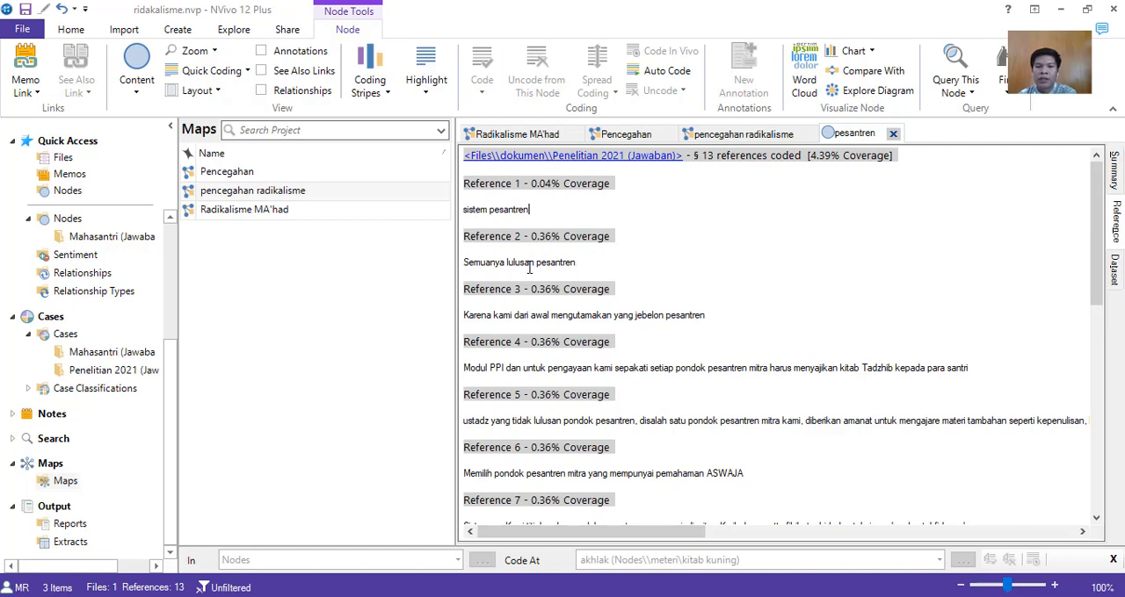
scroll(746, 343, "down", 10)
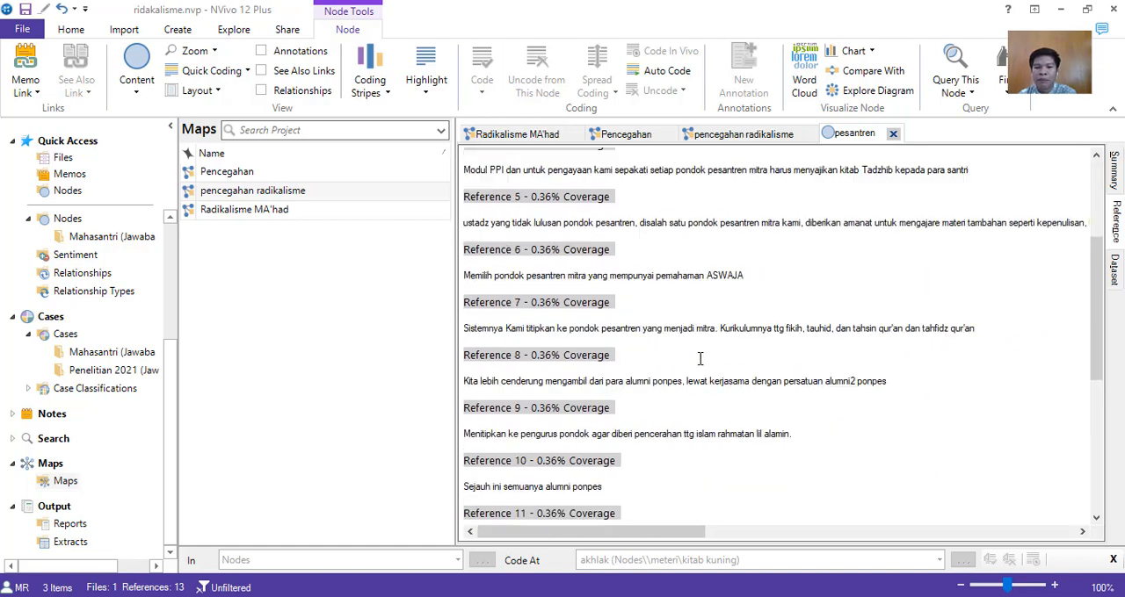
scroll(701, 358, "up", 10)
scroll(700, 359, "up", 1)
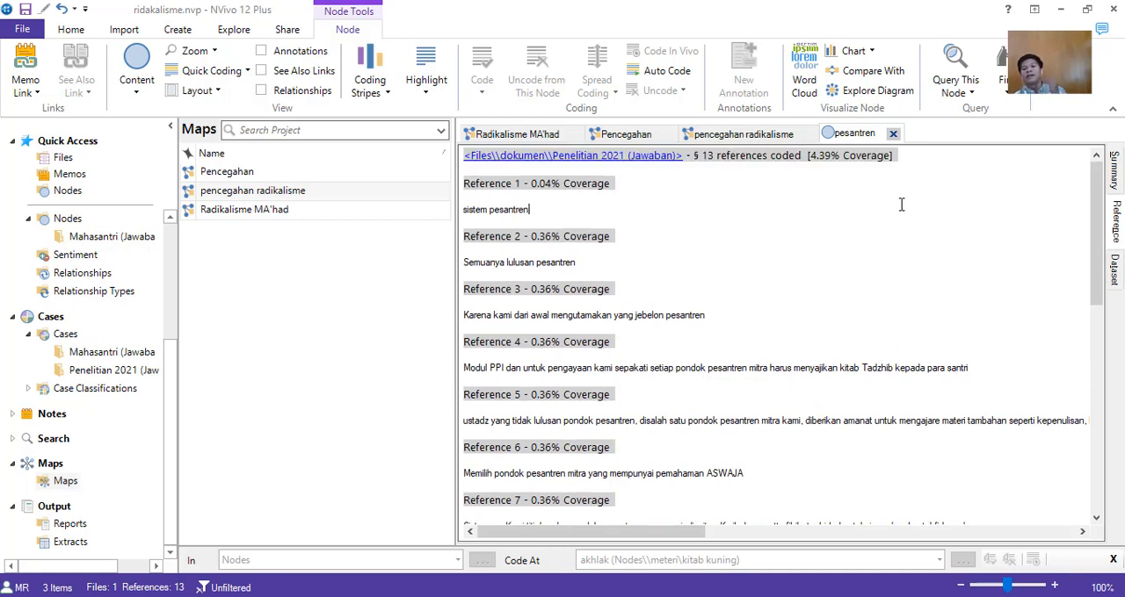
left_click(892, 133)
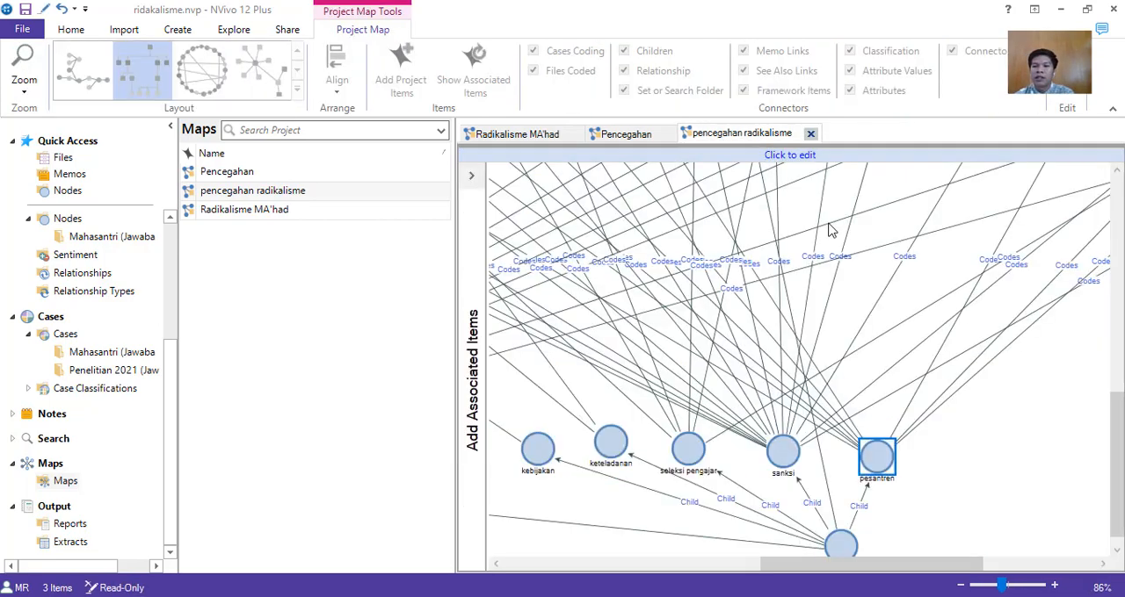
Examine the upper part of the map, with the materi node, its child nodes and their links to the cases.
scroll(996, 457, "up", 3)
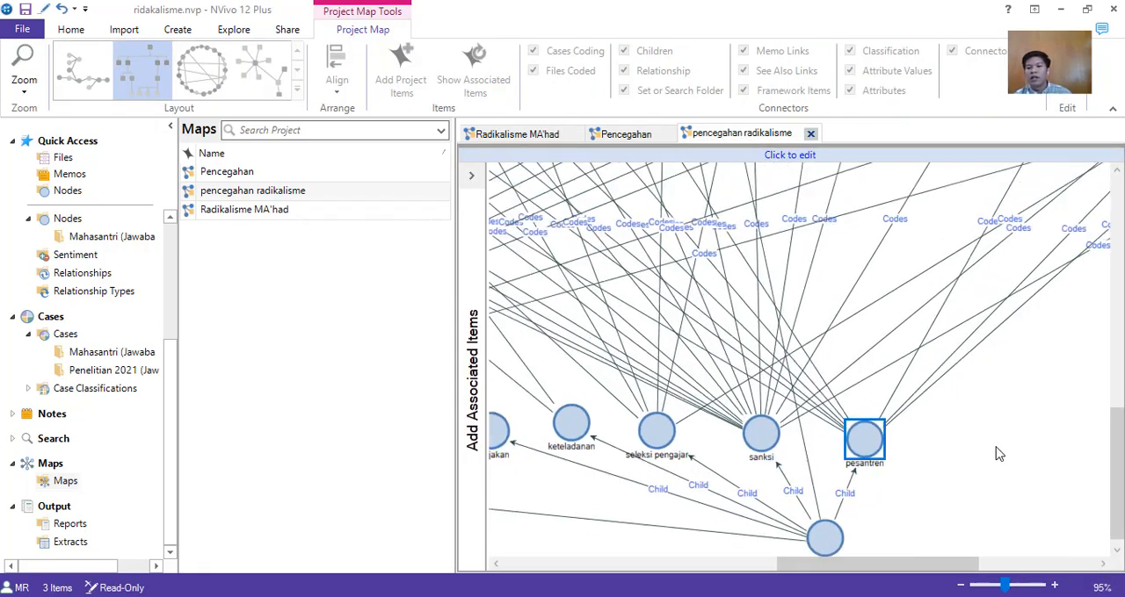
scroll(997, 454, "down", 5)
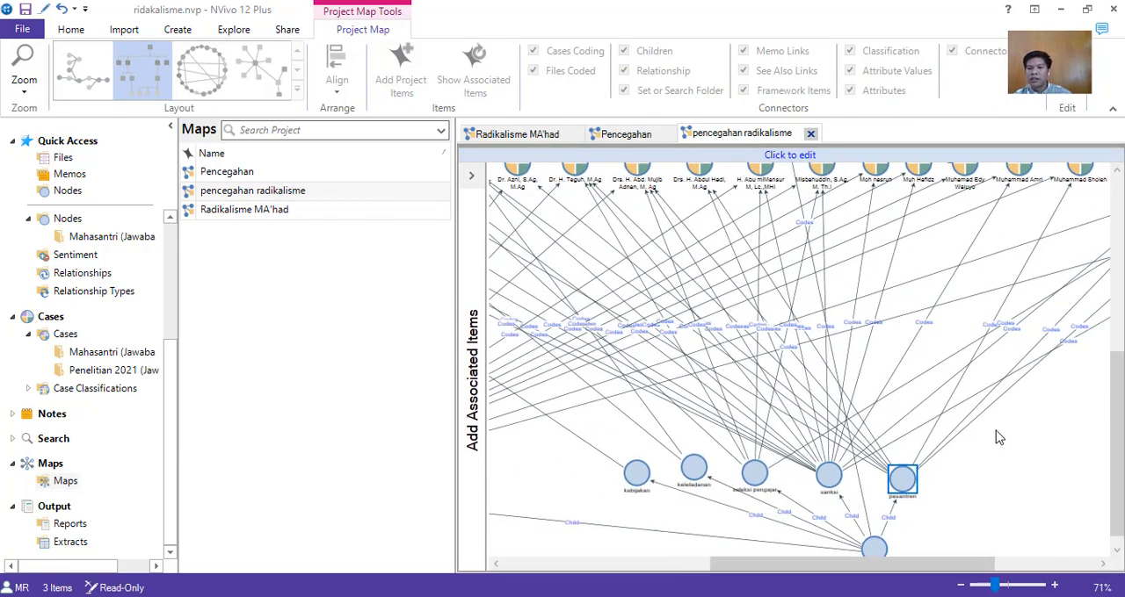
scroll(999, 437, "down", 5)
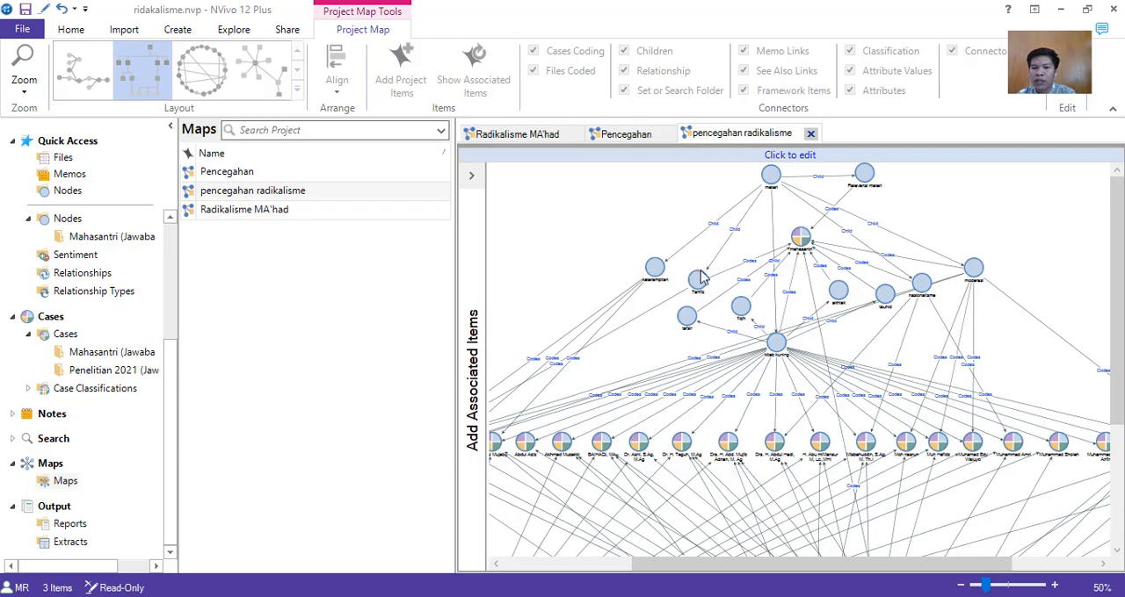
left_click_drag(888, 561, 810, 551)
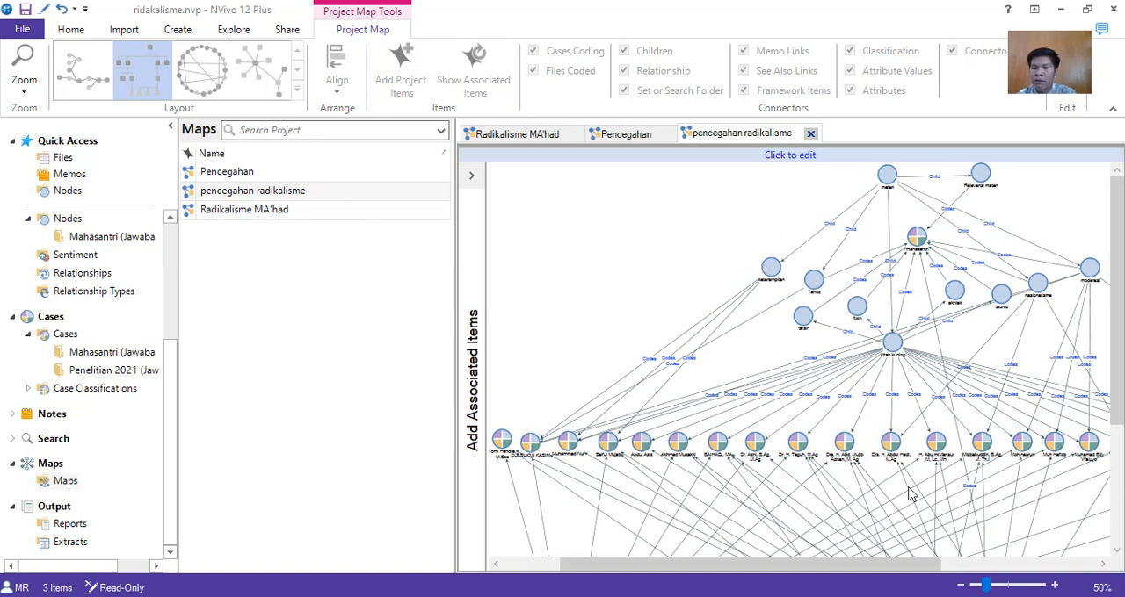
Examine the coding links from the child nodes of meteri, including nasionalisme and Relevansi materi, to the mahasantri case.
mouse_move(887, 563)
left_mouse_down()
mouse_move(1052, 587)
mouse_move(884, 568)
left_mouse_up()
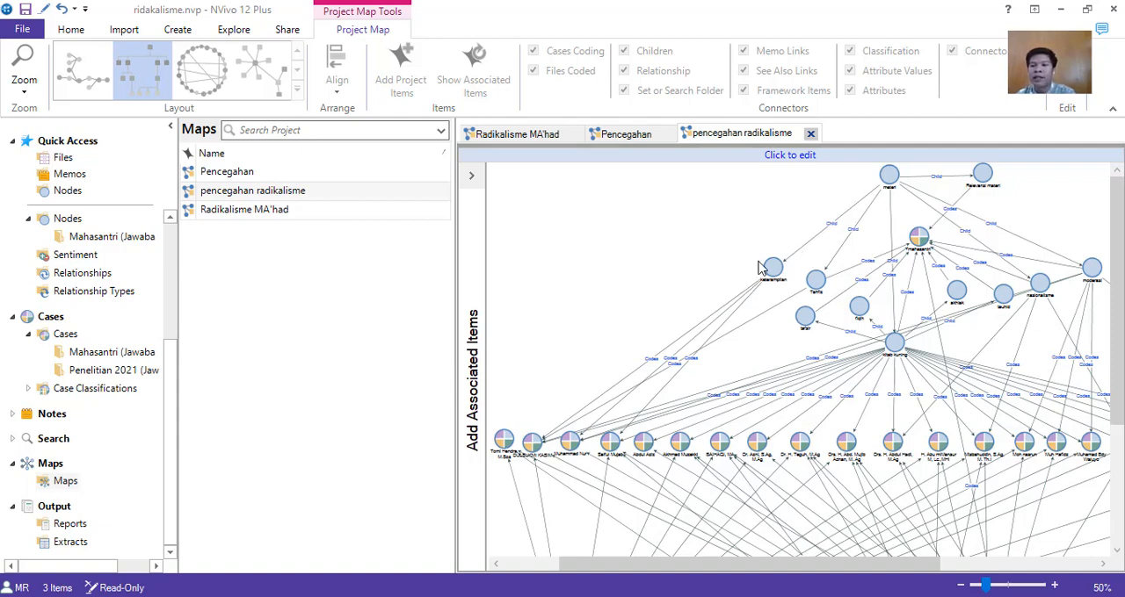
left_click_drag(787, 563, 858, 576)
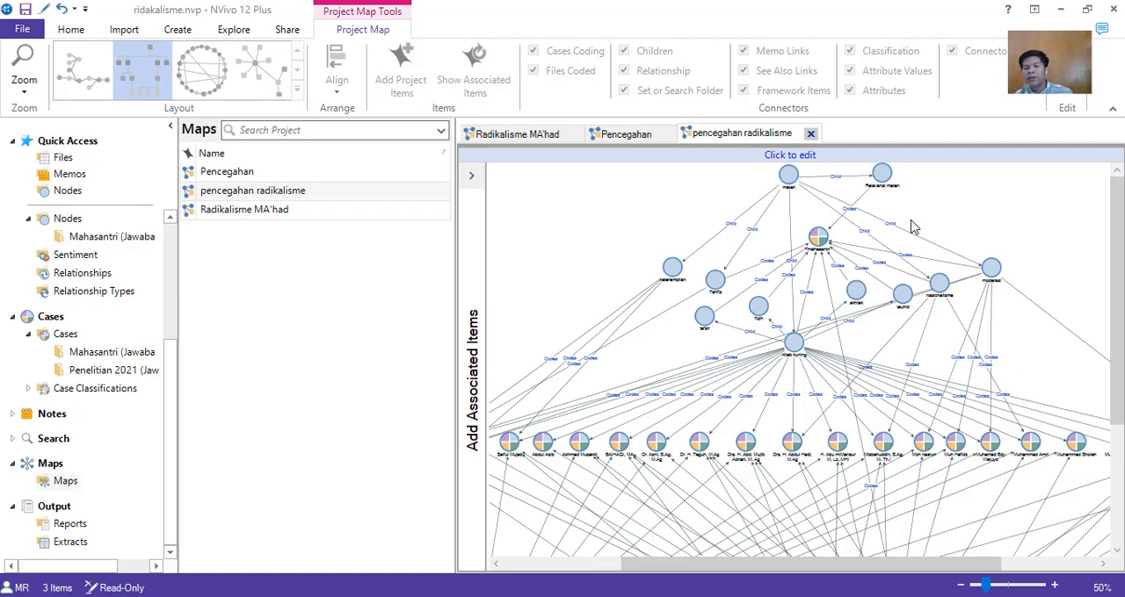
scroll(911, 226, "up", 8)
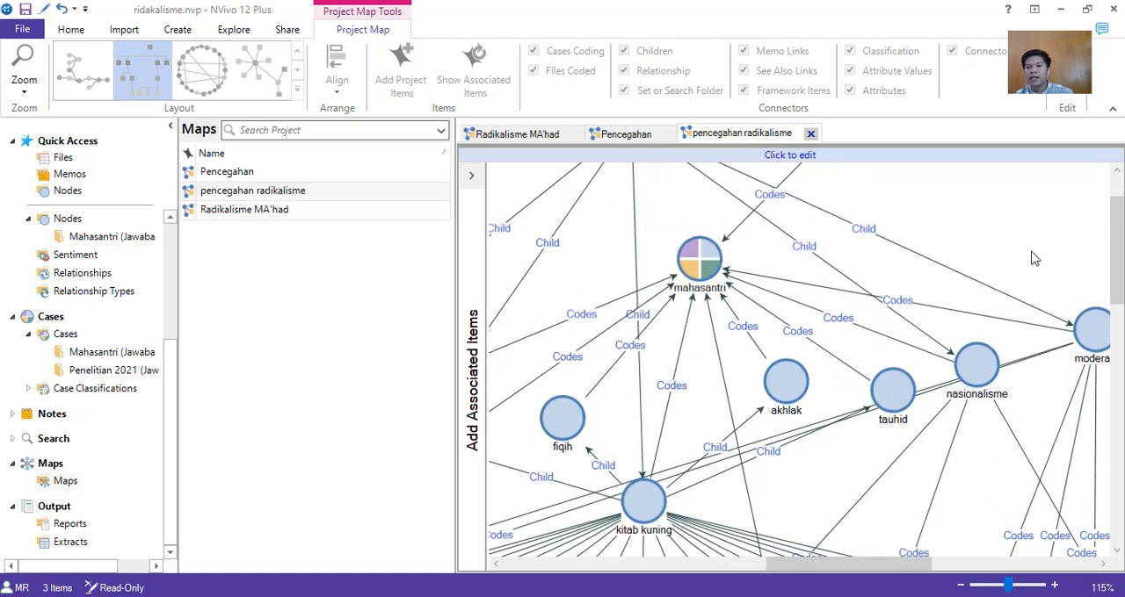
mouse_move(1121, 266)
left_mouse_down()
mouse_move(1120, 246)
mouse_move(1120, 263)
left_mouse_up()
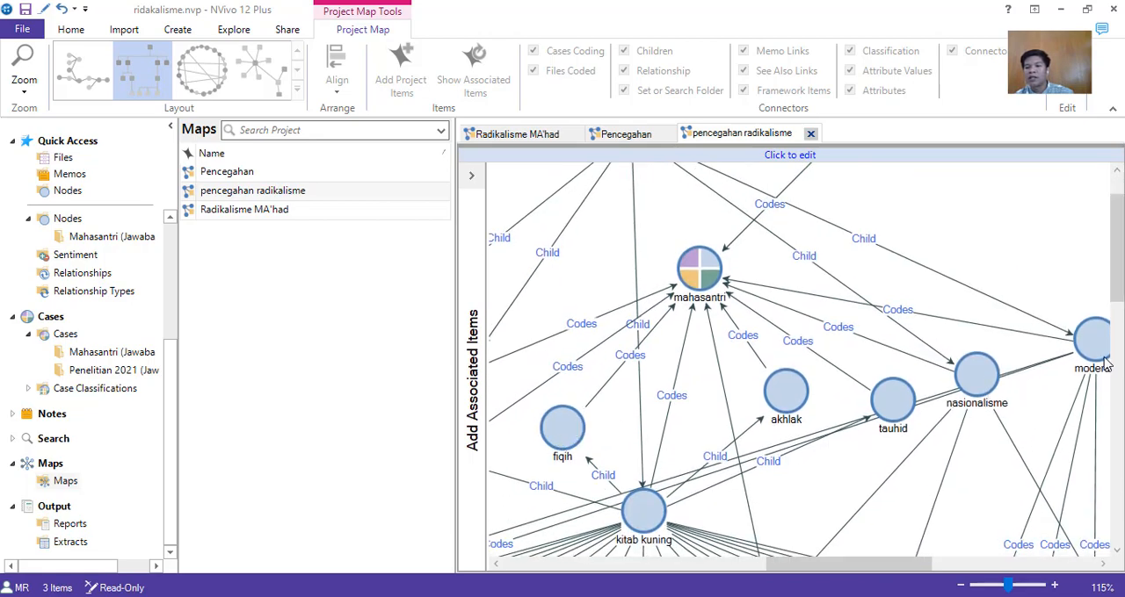
left_click_drag(1120, 295, 1120, 277)
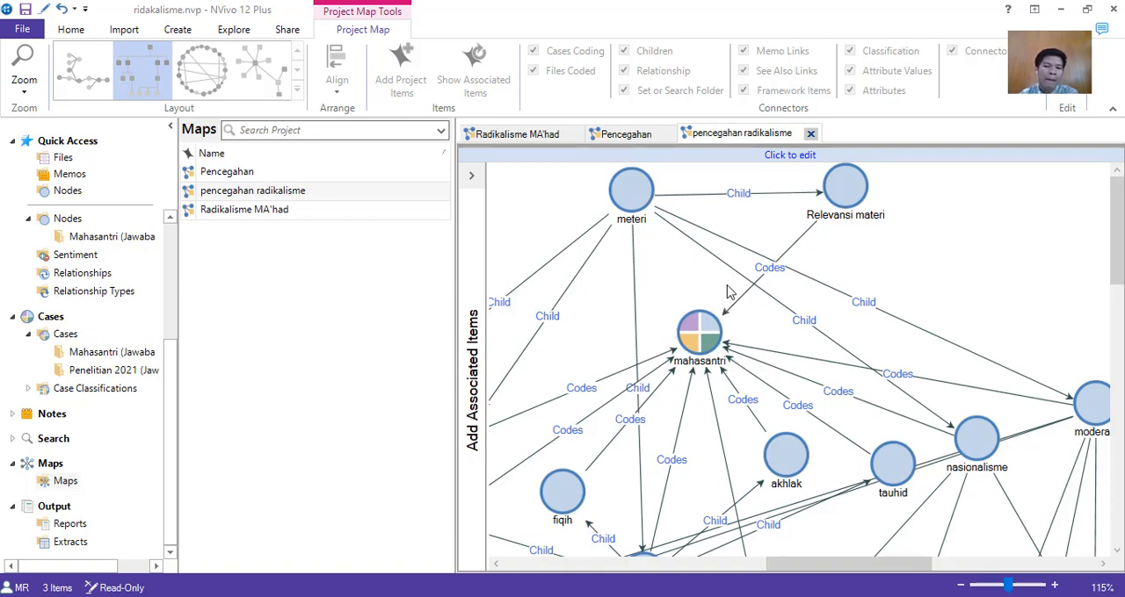
Open the Relevansi materi node from the map and read through all its coded references.
left_click(843, 200)
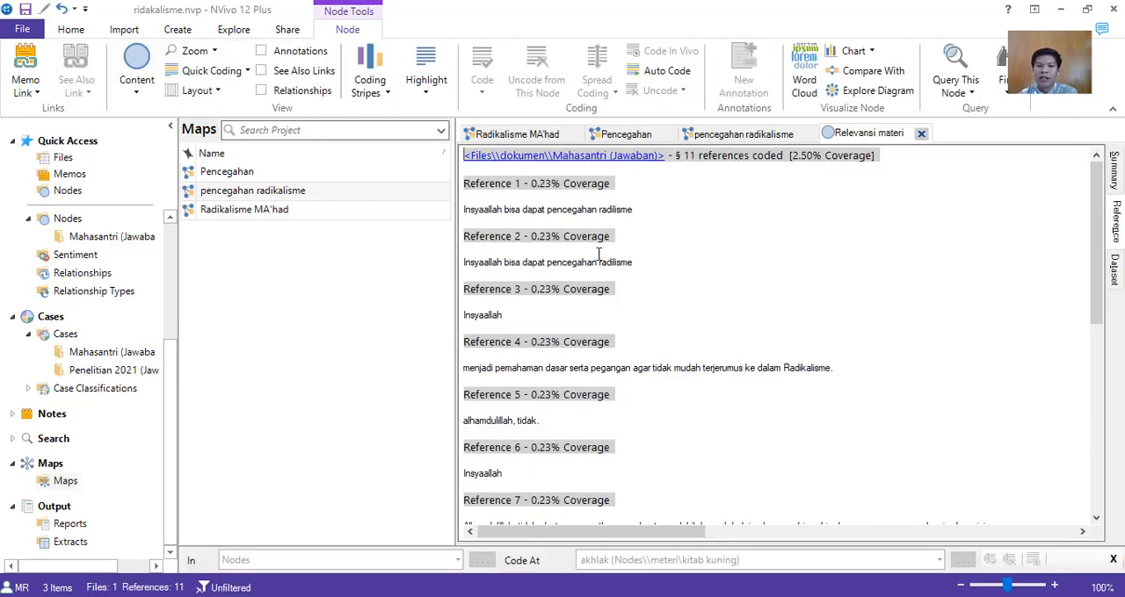
scroll(615, 279, "down", 5)
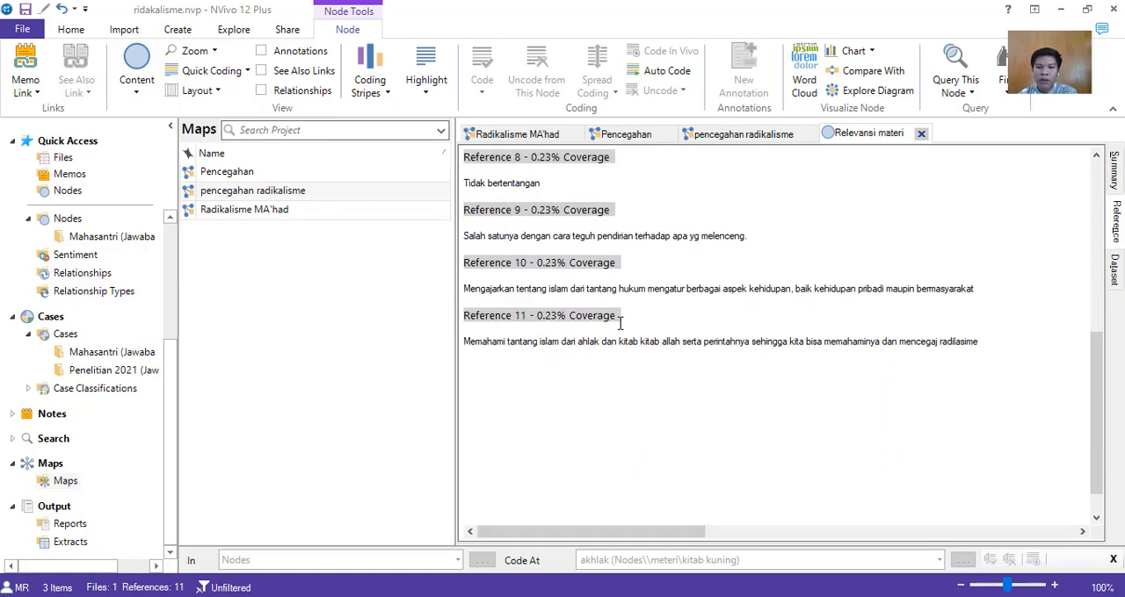
scroll(619, 326, "up", 5)
scroll(619, 326, "down", 5)
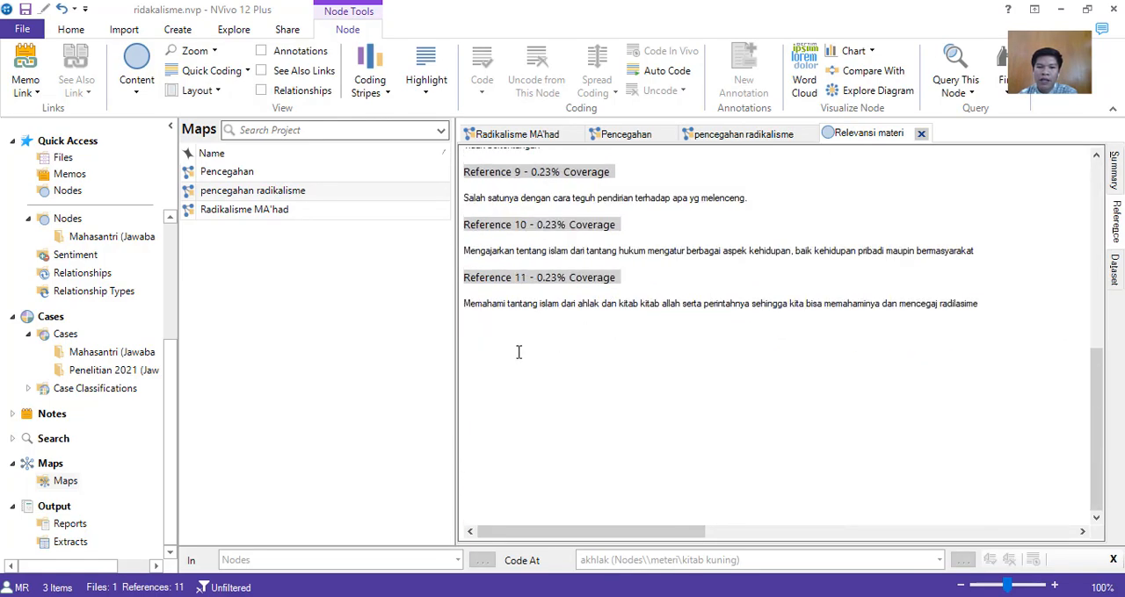
scroll(694, 296, "up", 5)
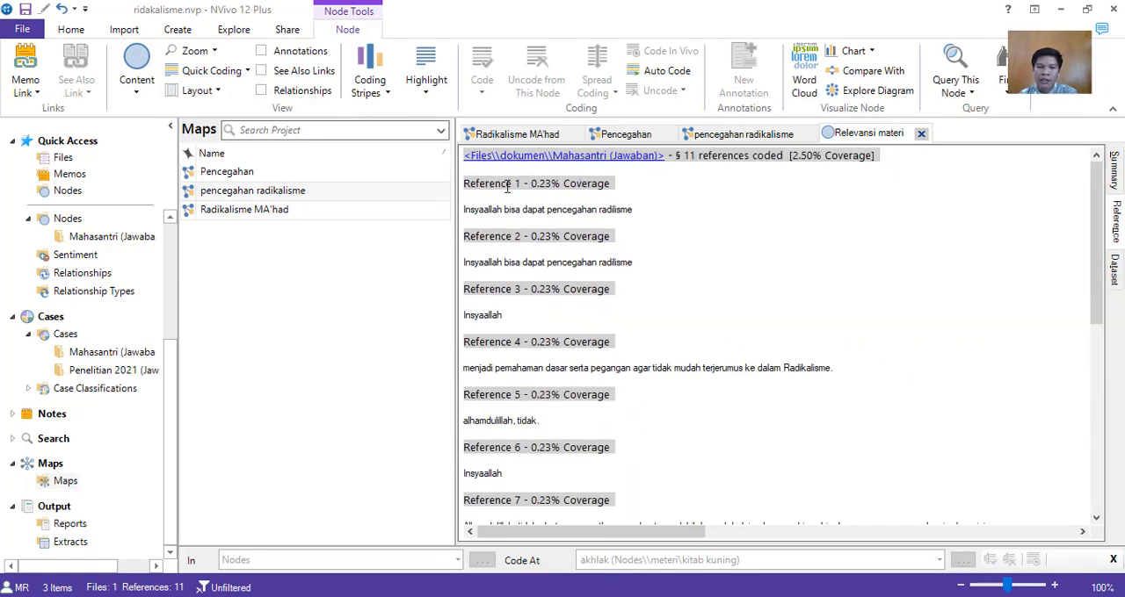
scroll(547, 509, "down", 5)
scroll(515, 436, "up", 5)
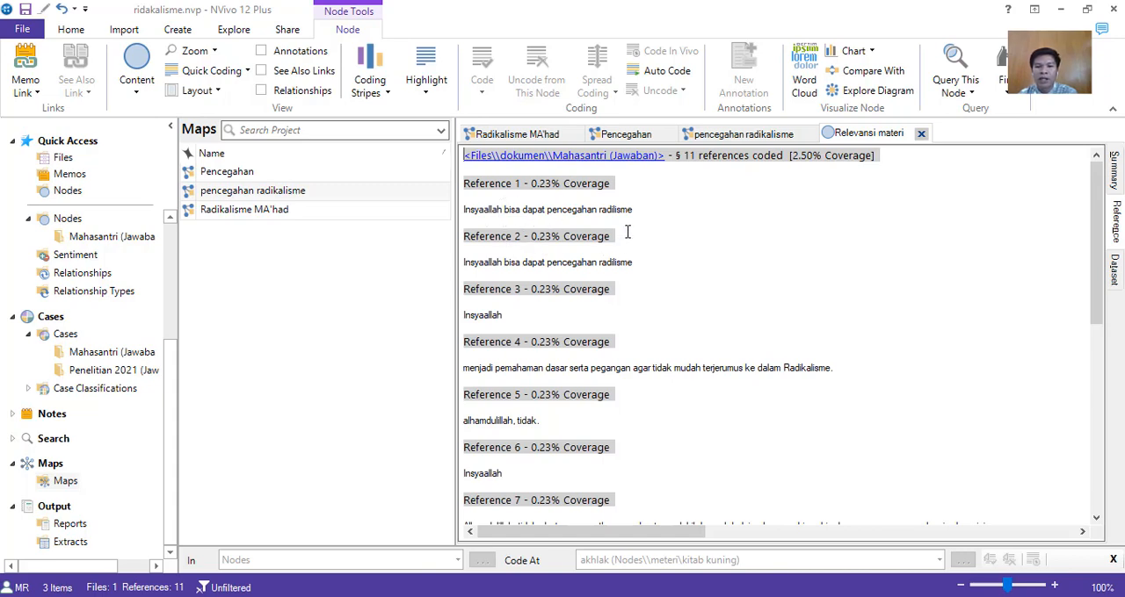
scroll(563, 341, "down", 5)
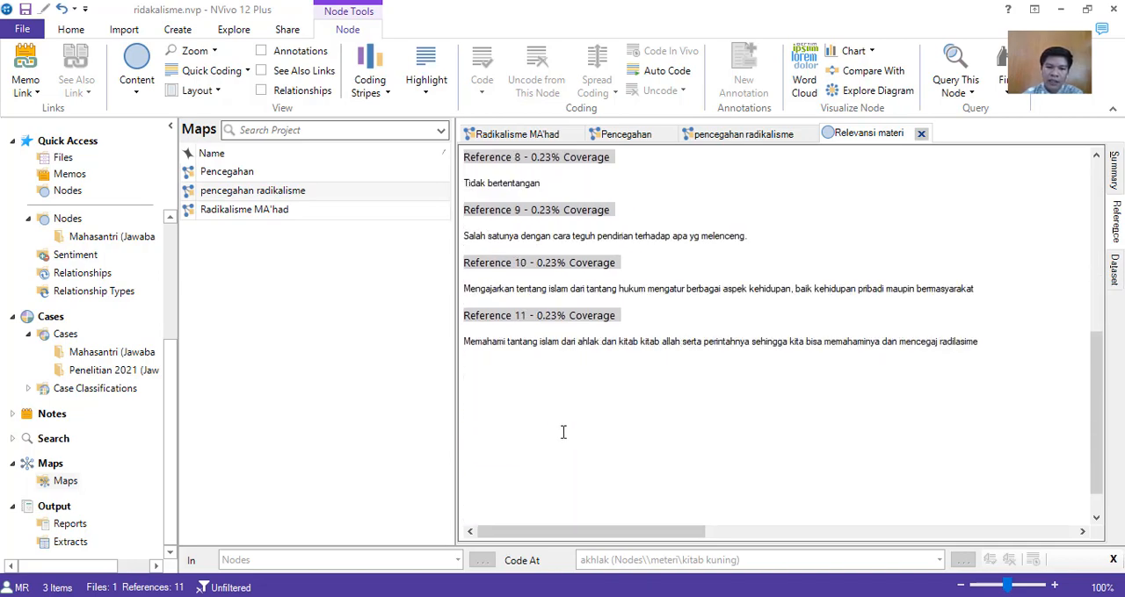
scroll(562, 431, "up", 5)
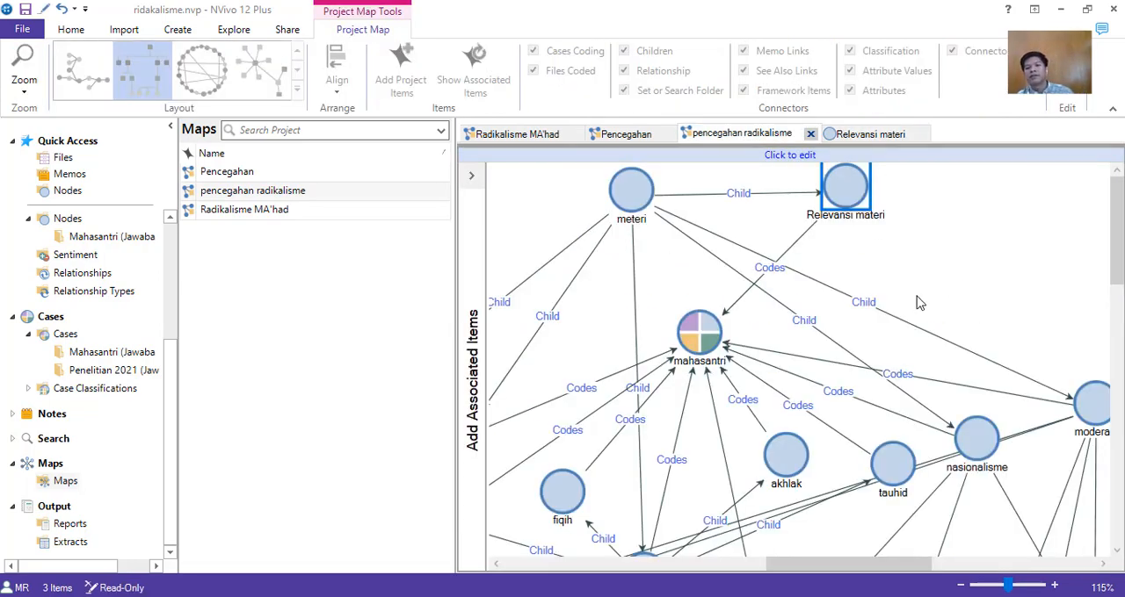
View the whole pencegahan radikalisme map and accept the reminder to save the project.
scroll(920, 304, "down", 1)
scroll(921, 304, "down", 8)
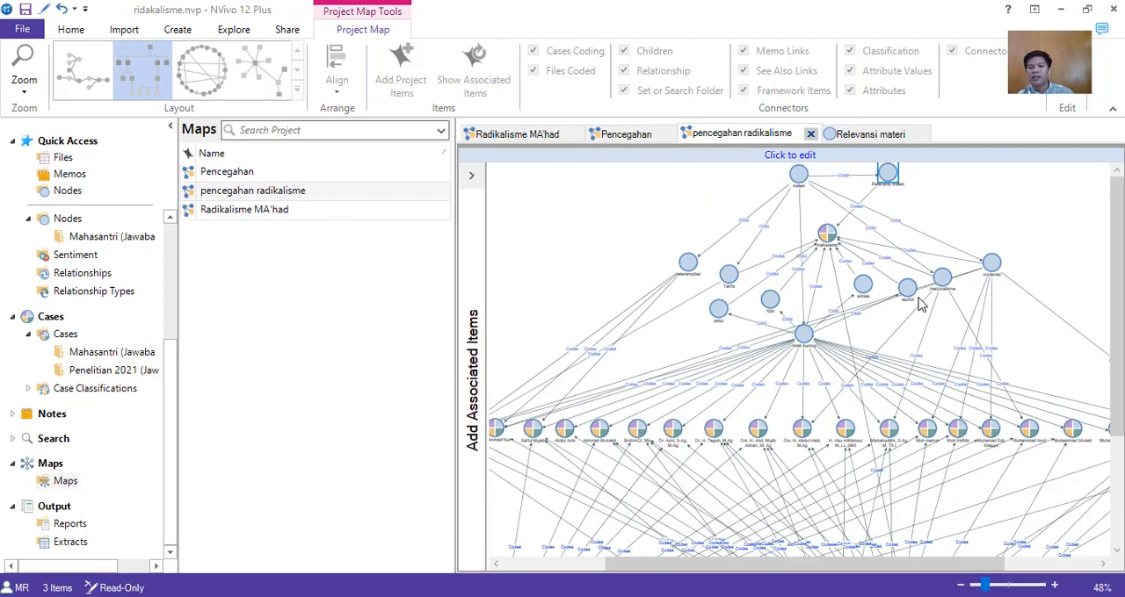
scroll(921, 303, "down", 2)
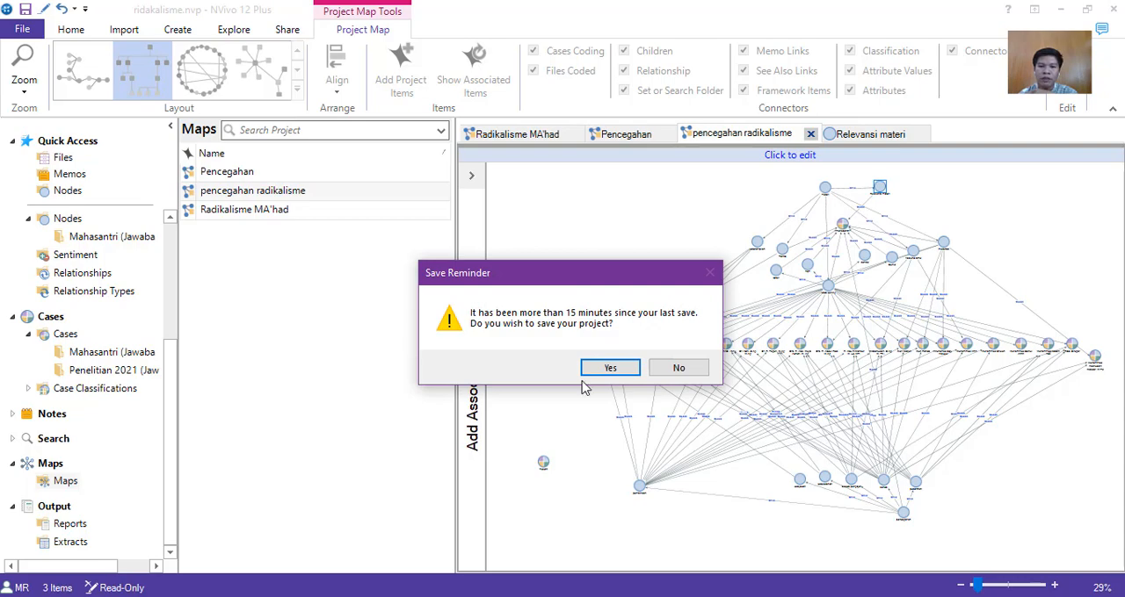
left_click(598, 371)
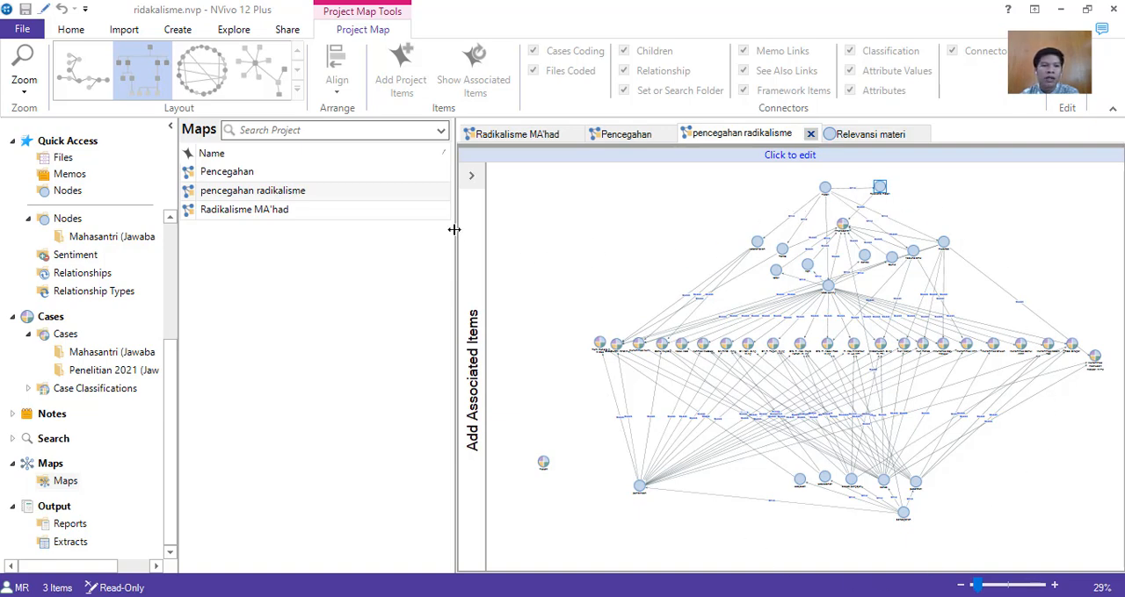
Start a Word Frequency query and set the minimum word length to 6.
left_click(130, 35)
left_click(173, 35)
left_click(234, 30)
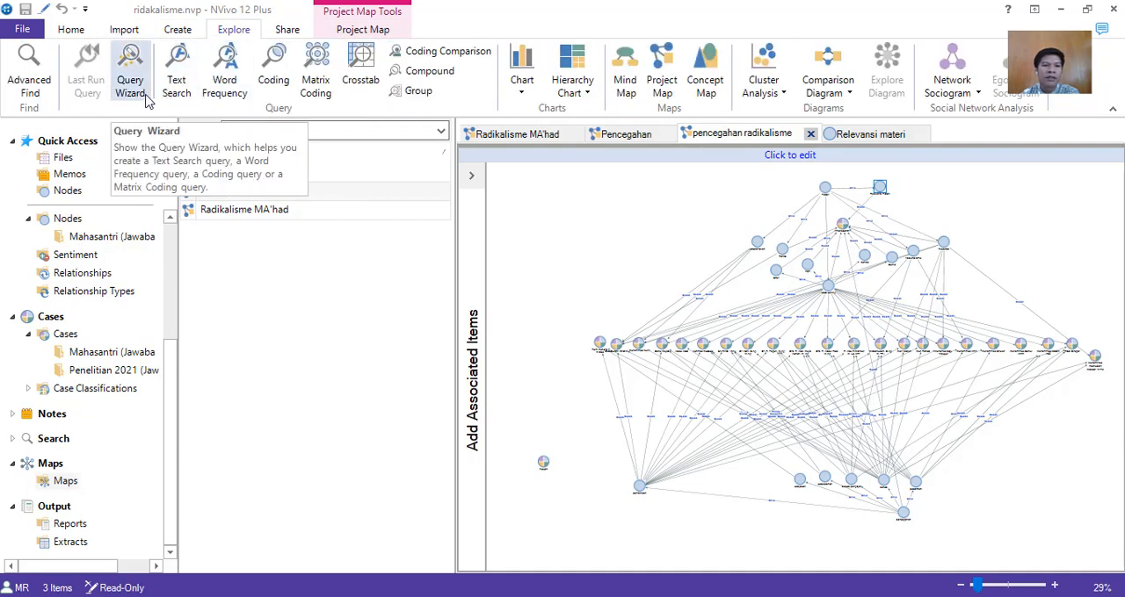
left_click(226, 92)
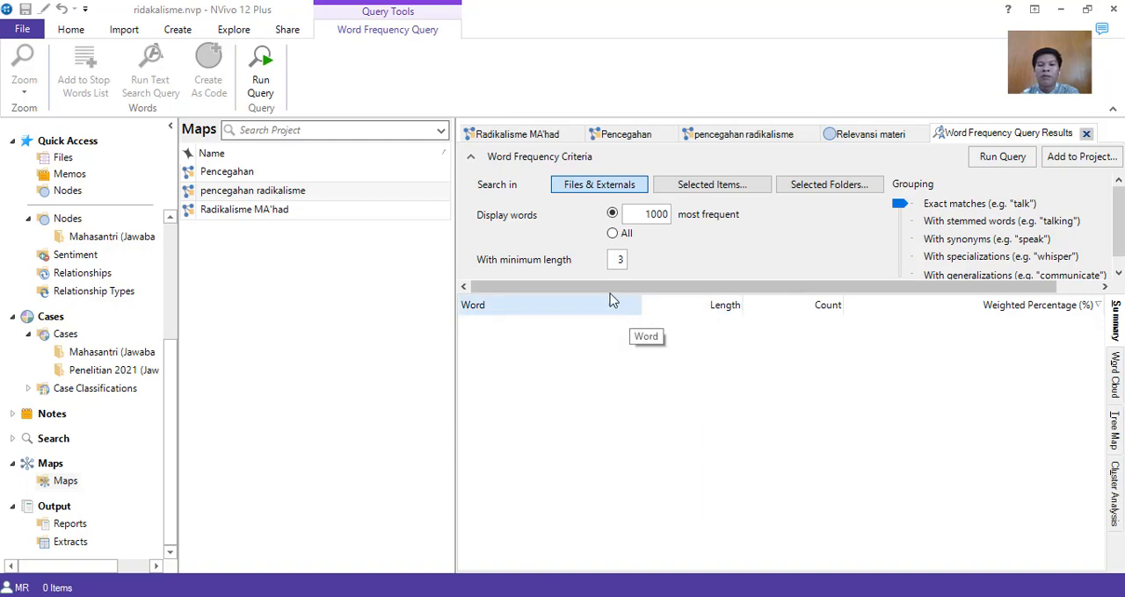
double_click(617, 261)
key("BackSpace")
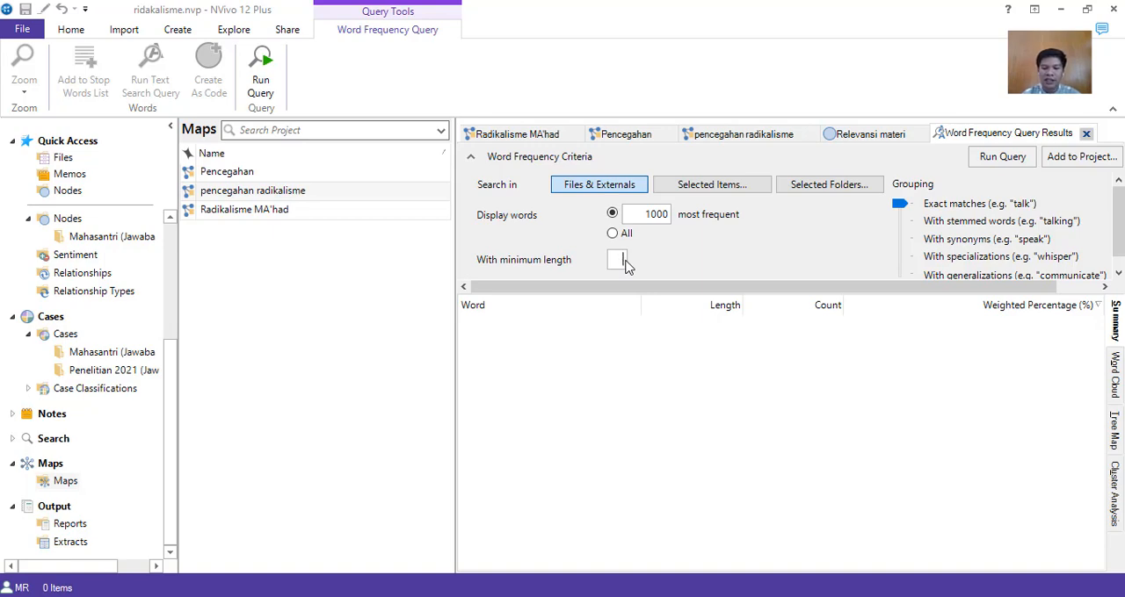
type("6")
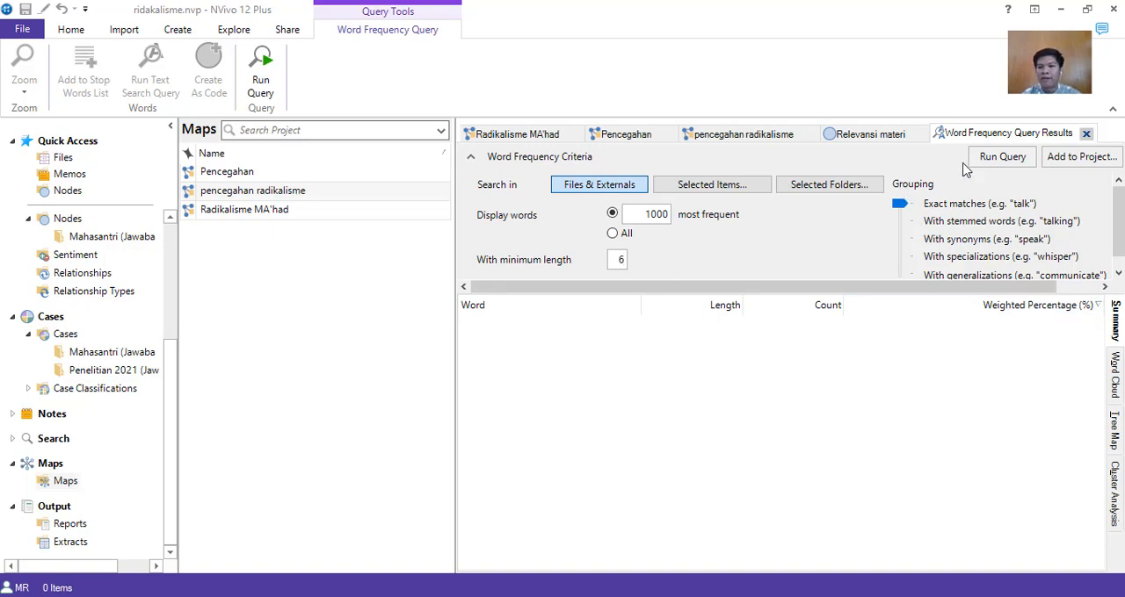
Restrict the query to the Mahasantri (Jawaban) and Penelitian 2021 (Jawaban) files in dokumen, plus all Nodes and Cases.
left_click(736, 191)
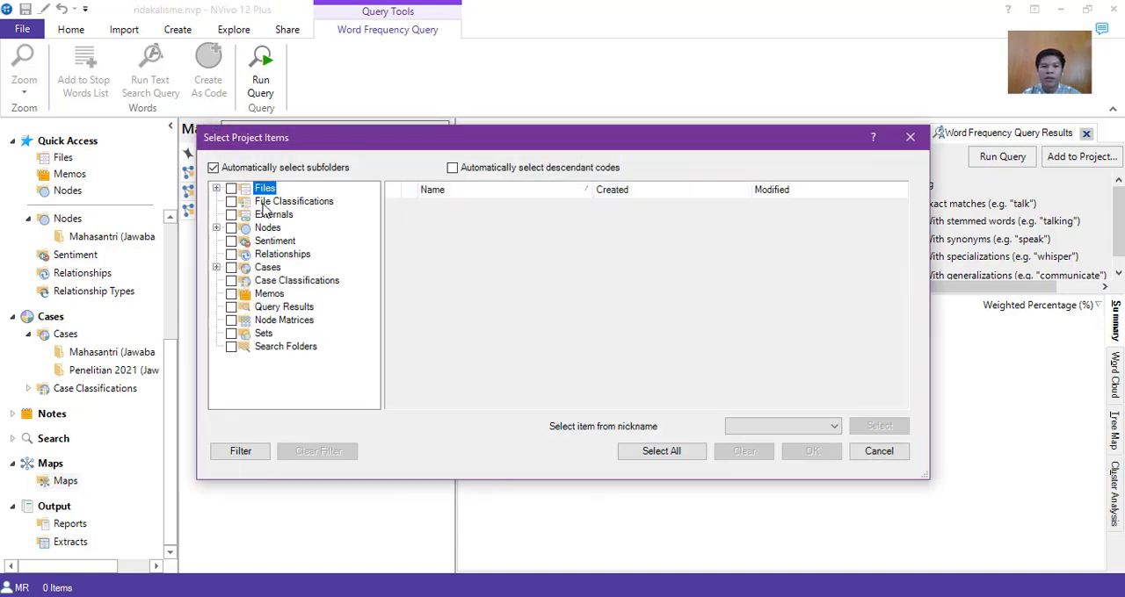
left_click(216, 188)
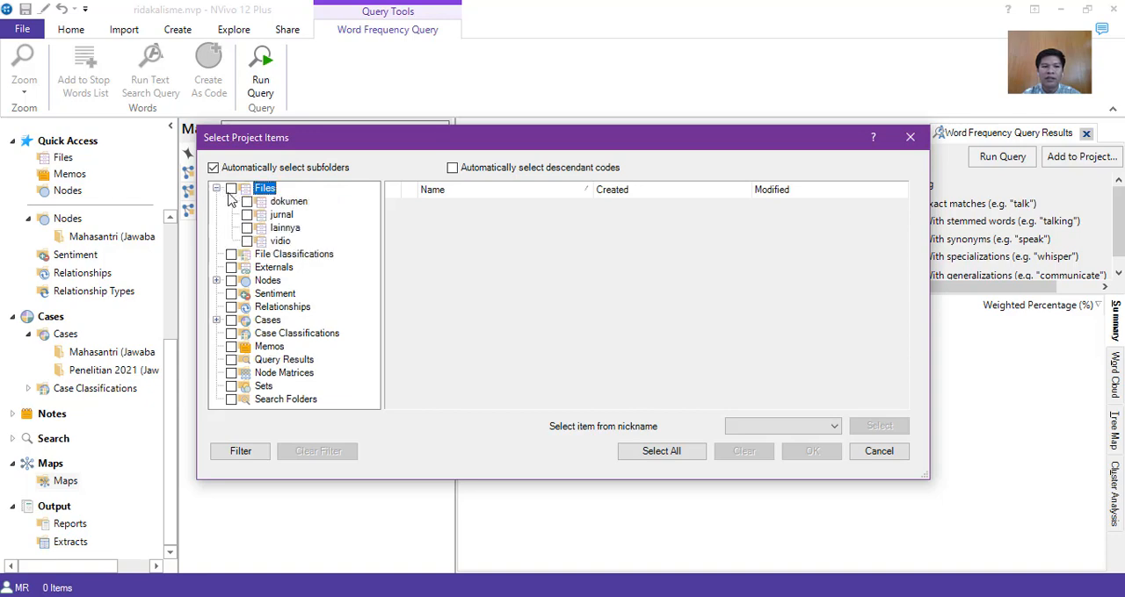
left_click(258, 203)
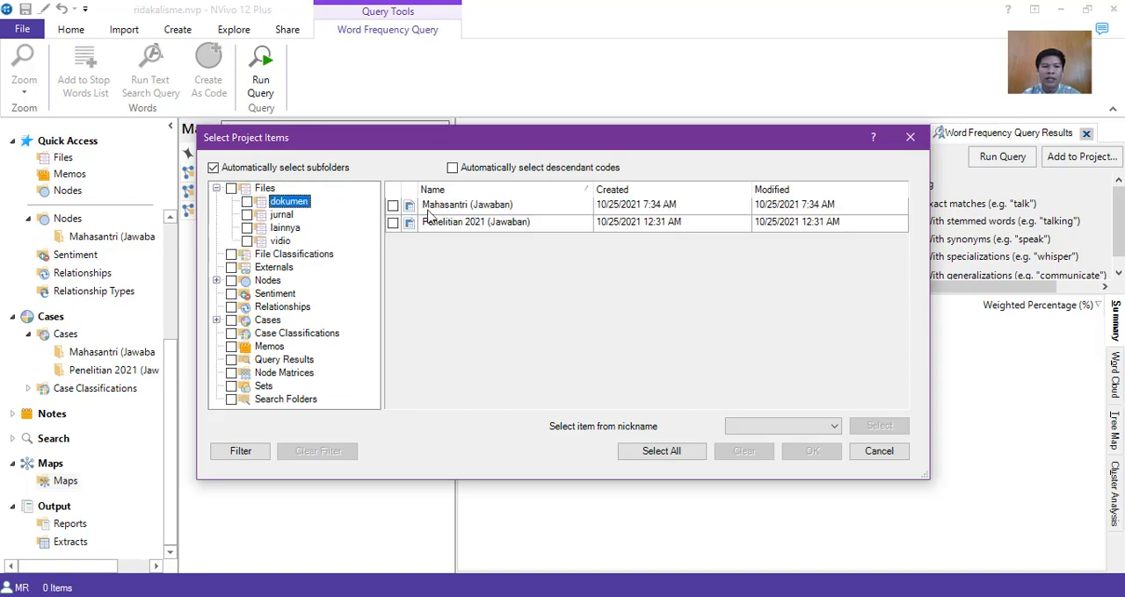
left_click(392, 205)
left_click(392, 222)
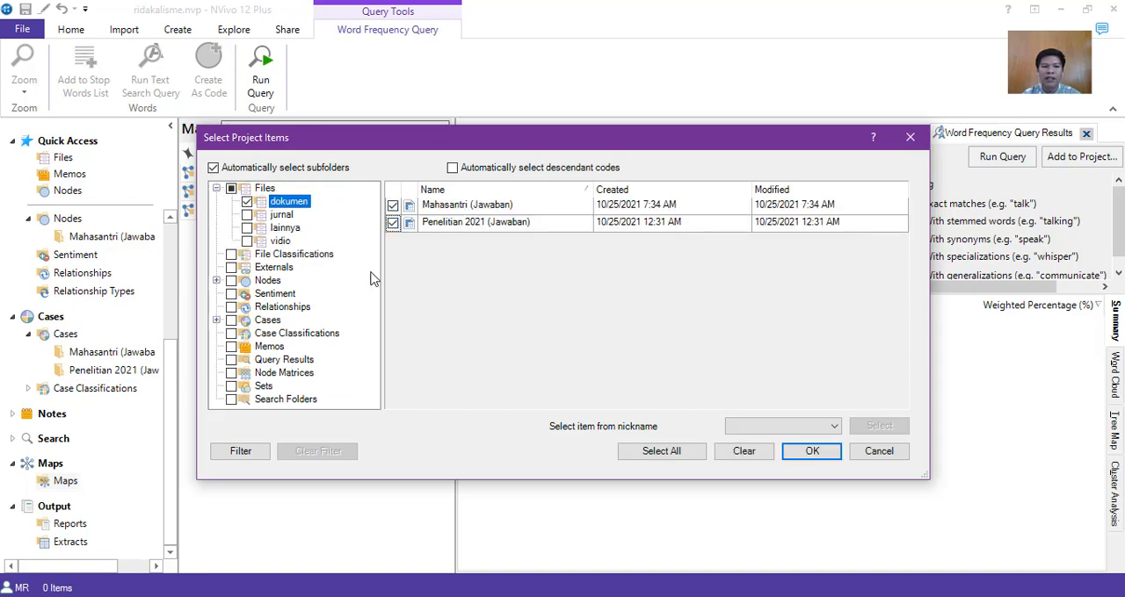
left_click(268, 282)
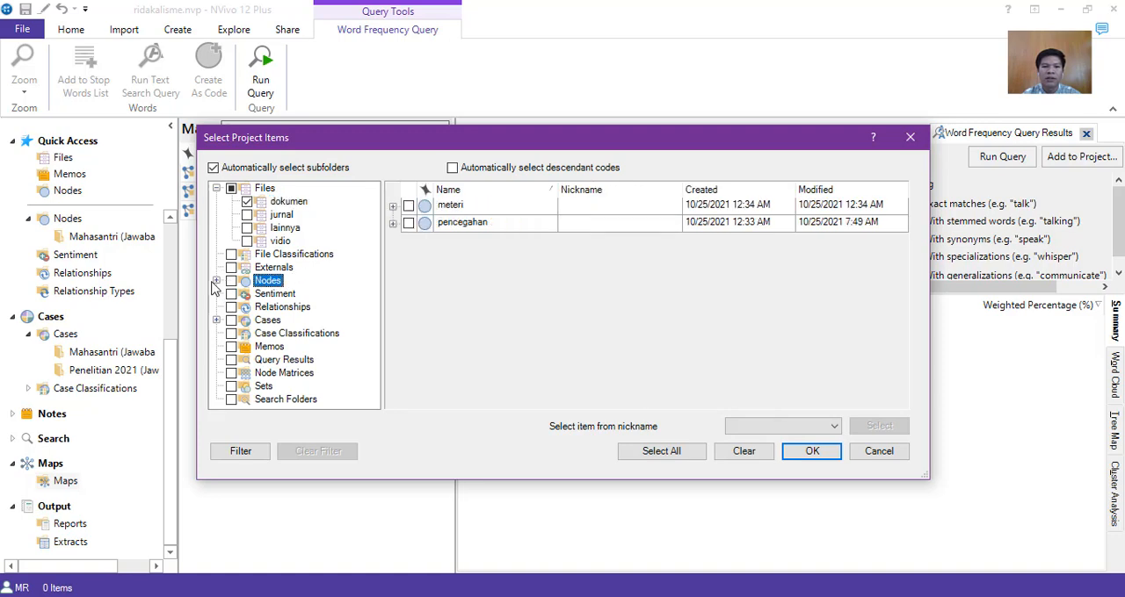
left_click(231, 281)
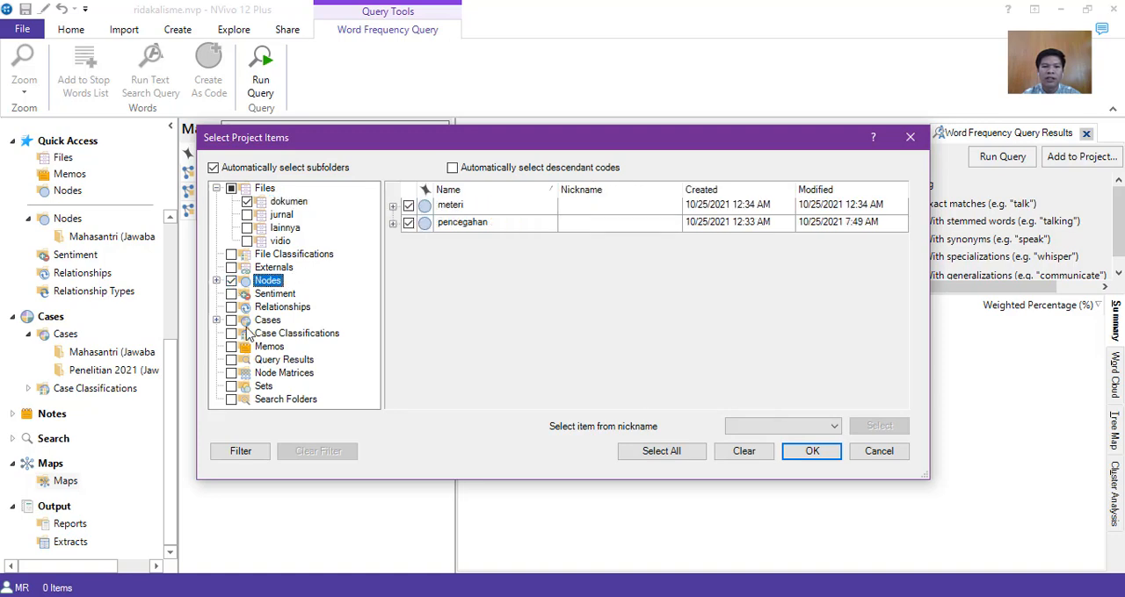
left_click(216, 320)
left_click(231, 319)
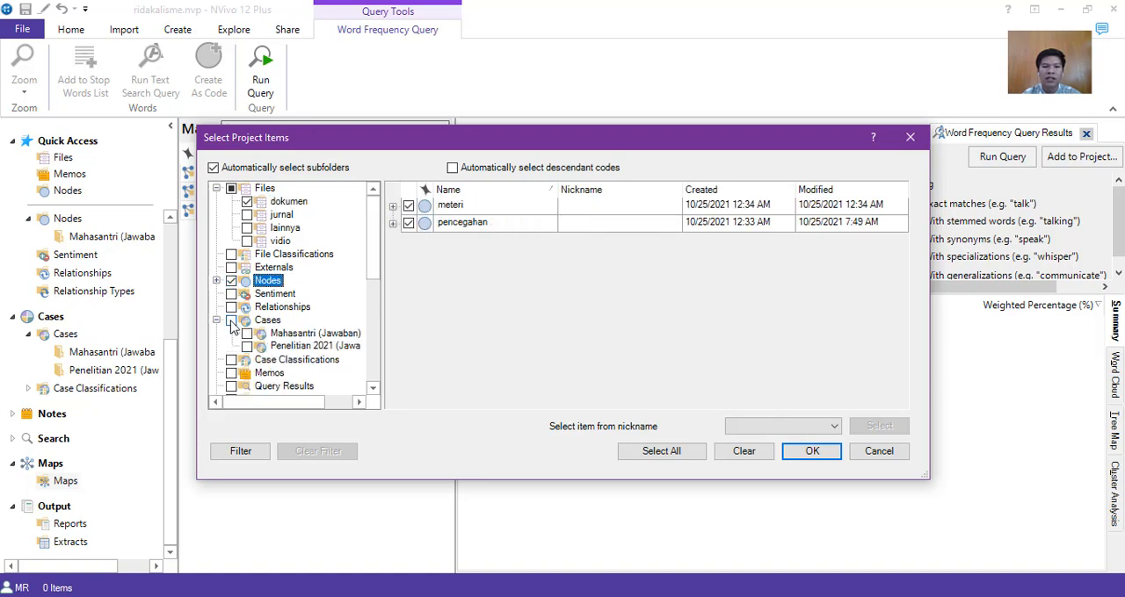
left_click(831, 456)
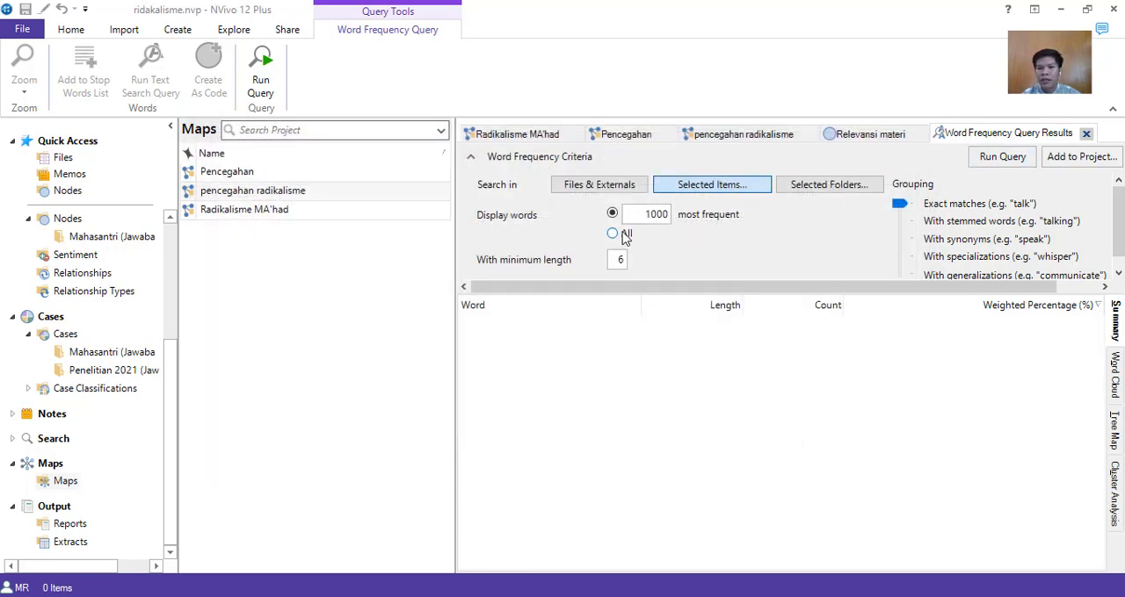
Run the word frequency query and look through the most frequent words for irrelevant ones.
left_click(992, 158)
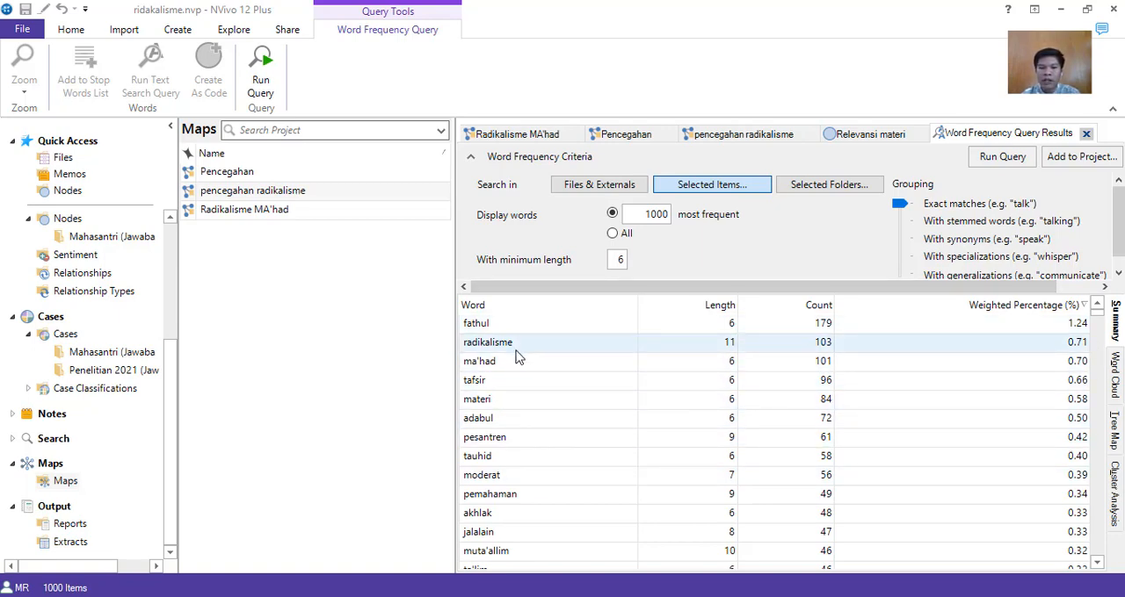
left_click(485, 422)
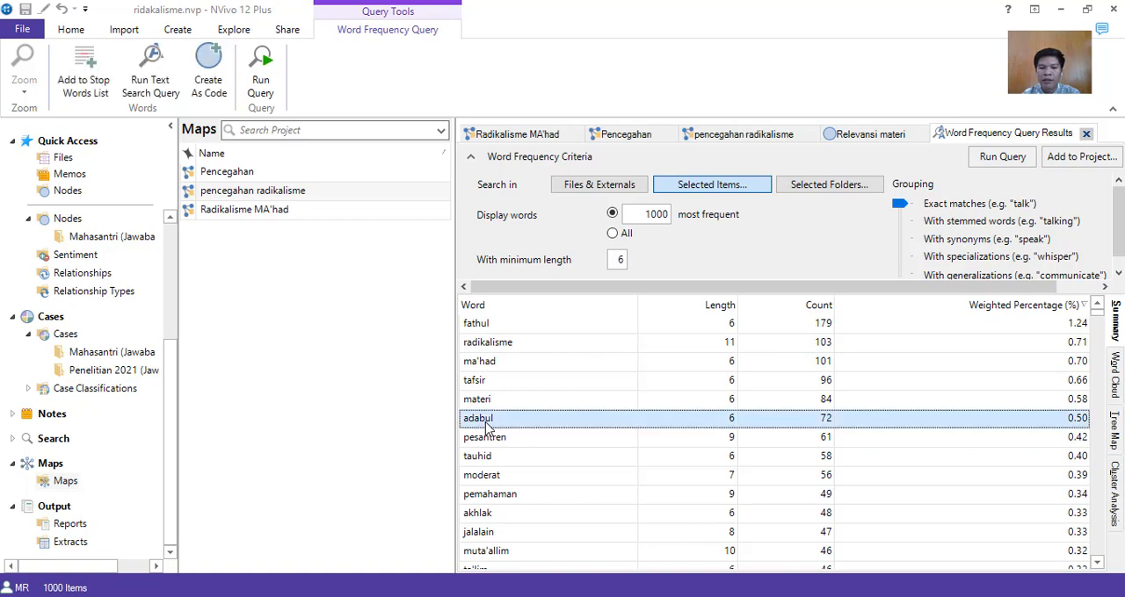
scroll(488, 428, "down", 1)
scroll(508, 451, "down", 2)
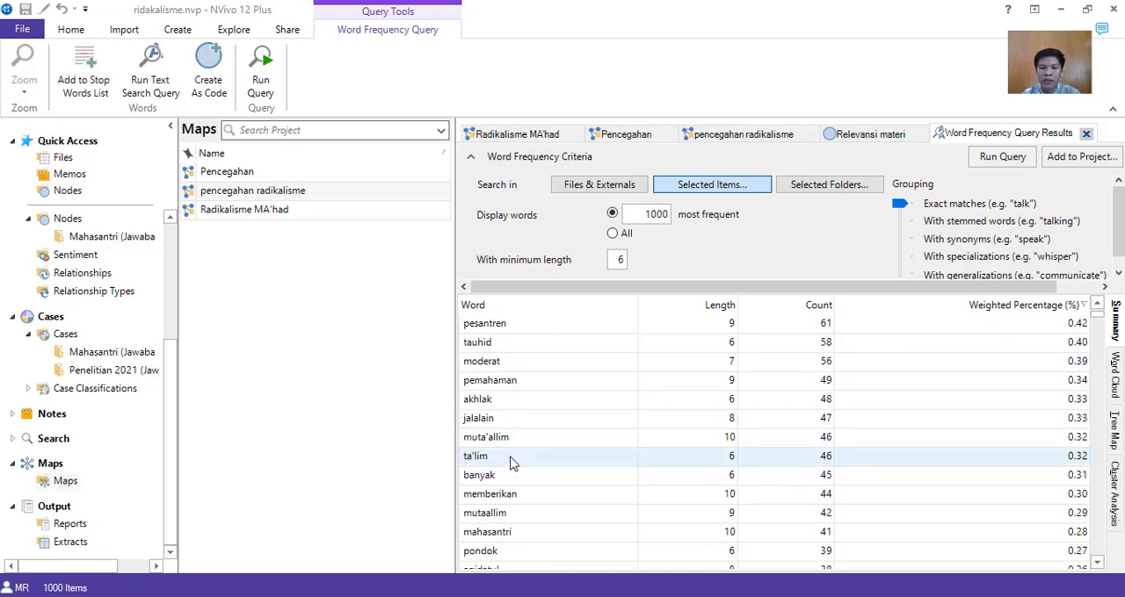
right_click(484, 426)
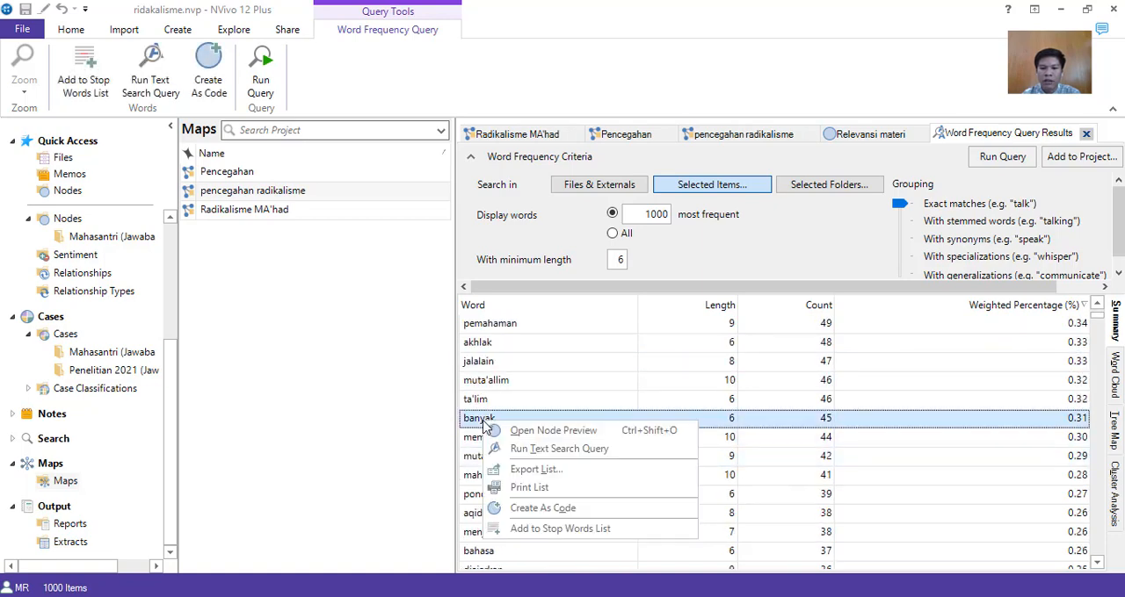
left_click(541, 530)
left_click(667, 193)
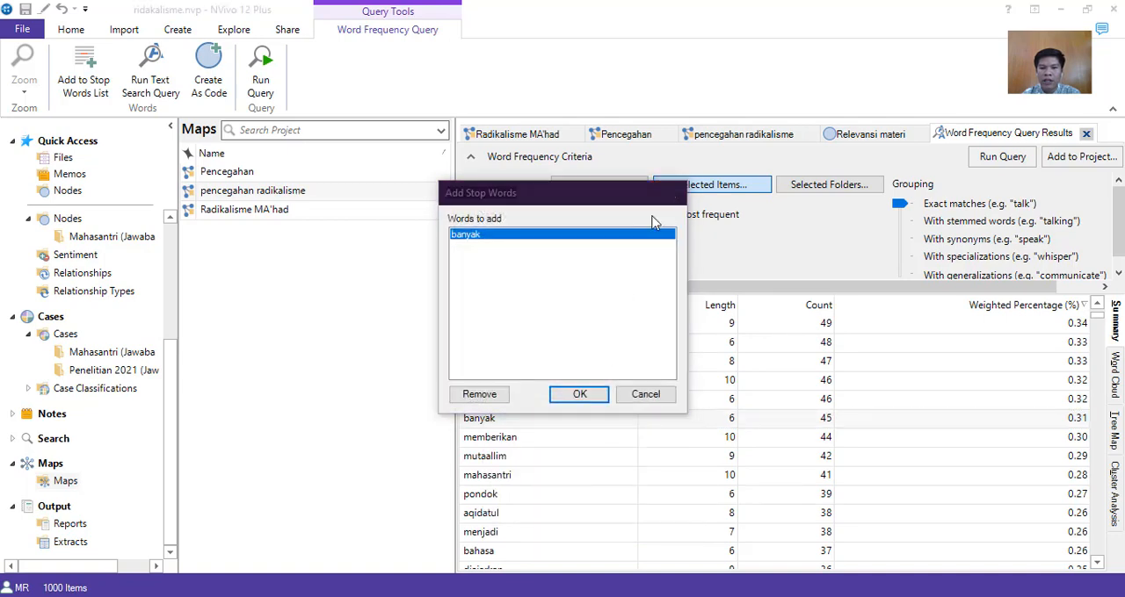
Add the word "banyak" to the stop words list and rerun the word frequency query.
right_click(482, 424)
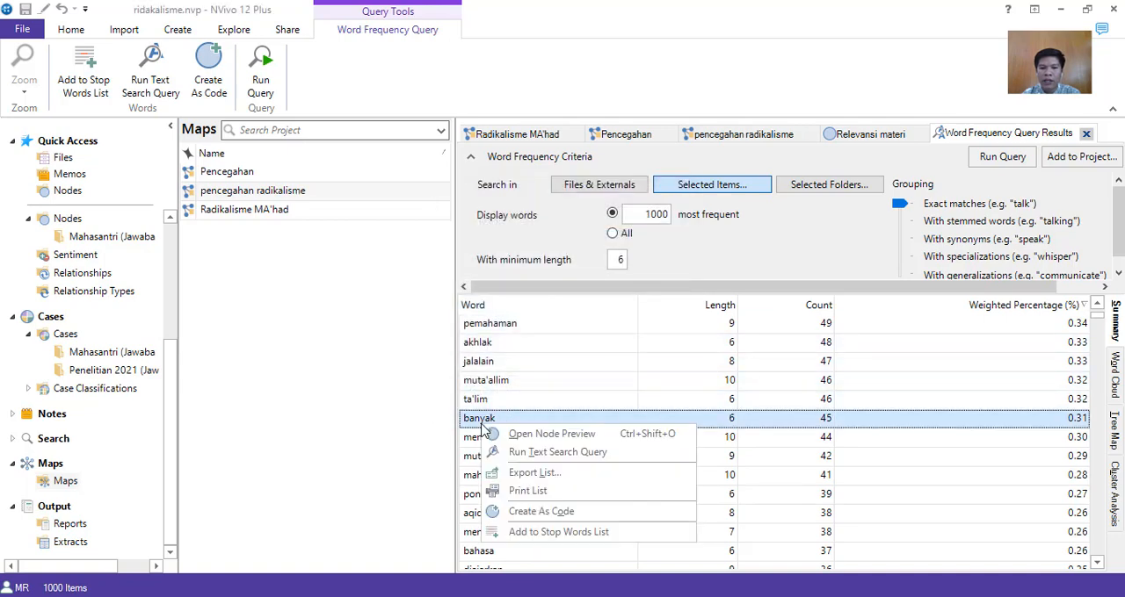
left_click(536, 532)
left_click(590, 396)
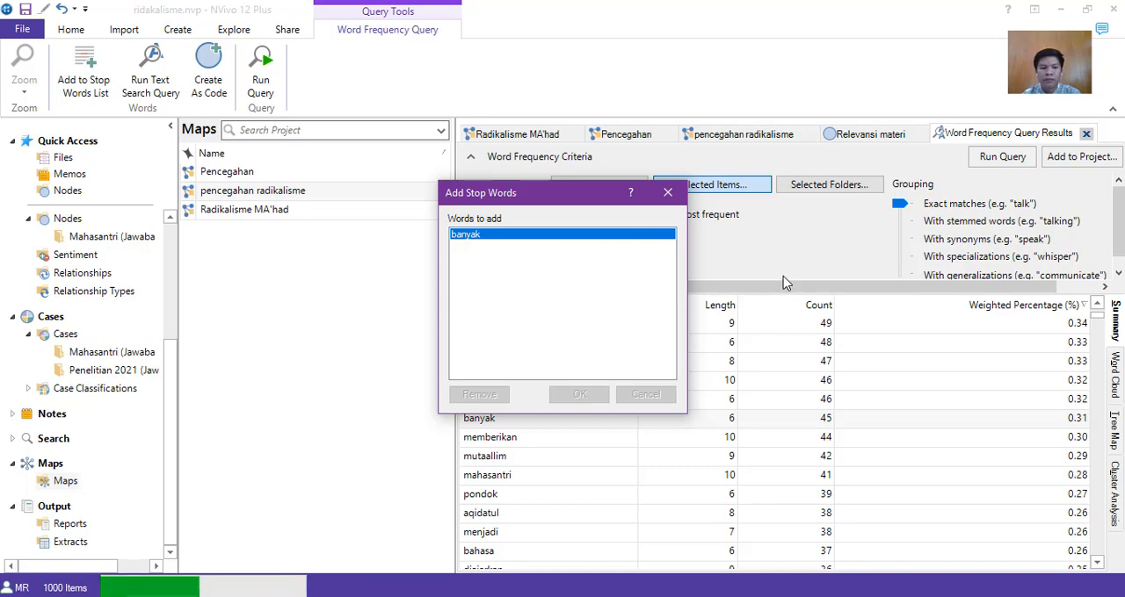
left_click(1001, 158)
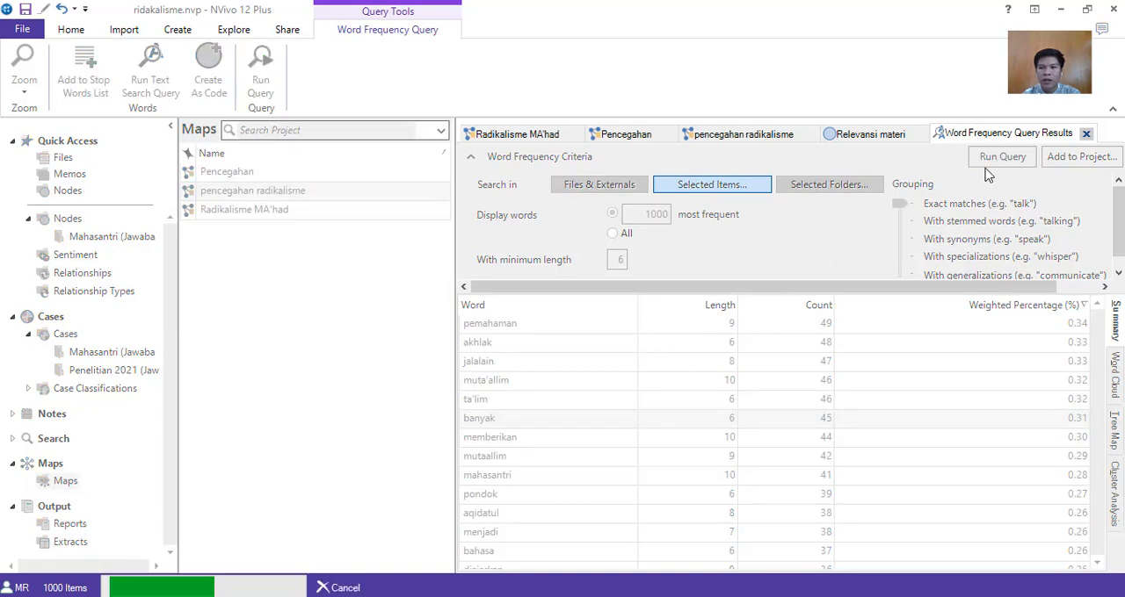
scroll(527, 413, "down", 1)
scroll(517, 432, "down", 1)
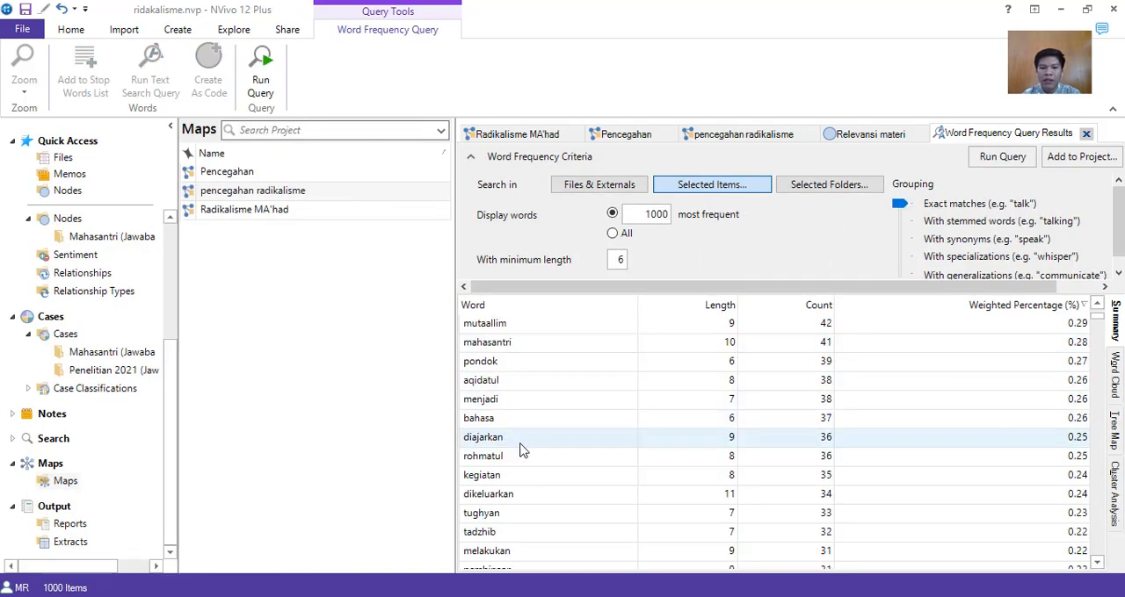
Add the word "menjadi" to the stop words list and rerun the word frequency query.
right_click(483, 401)
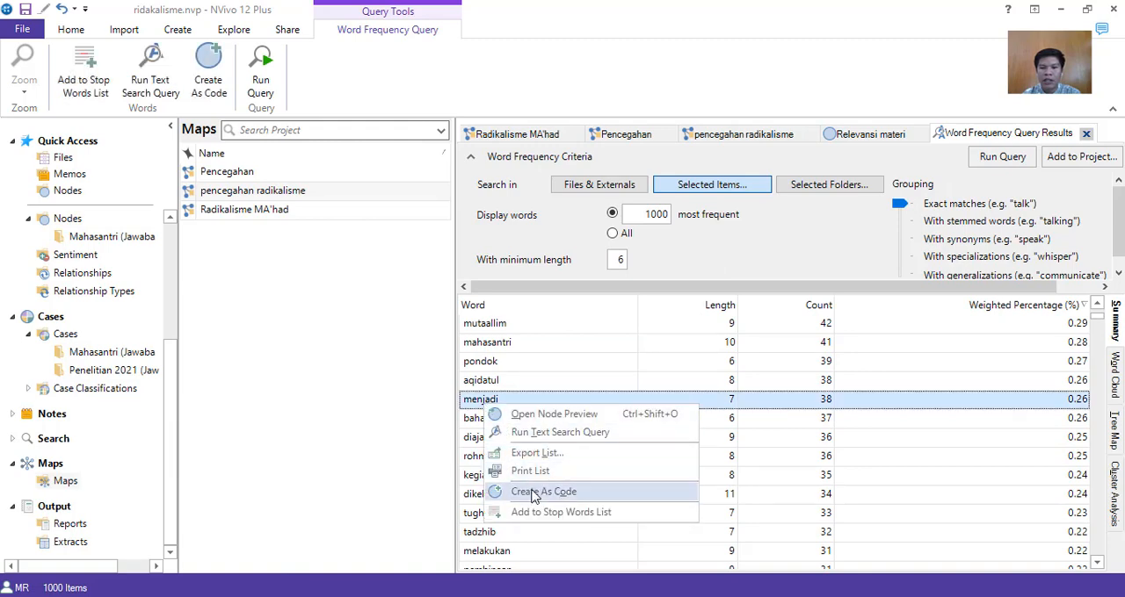
left_click(553, 512)
left_click(580, 395)
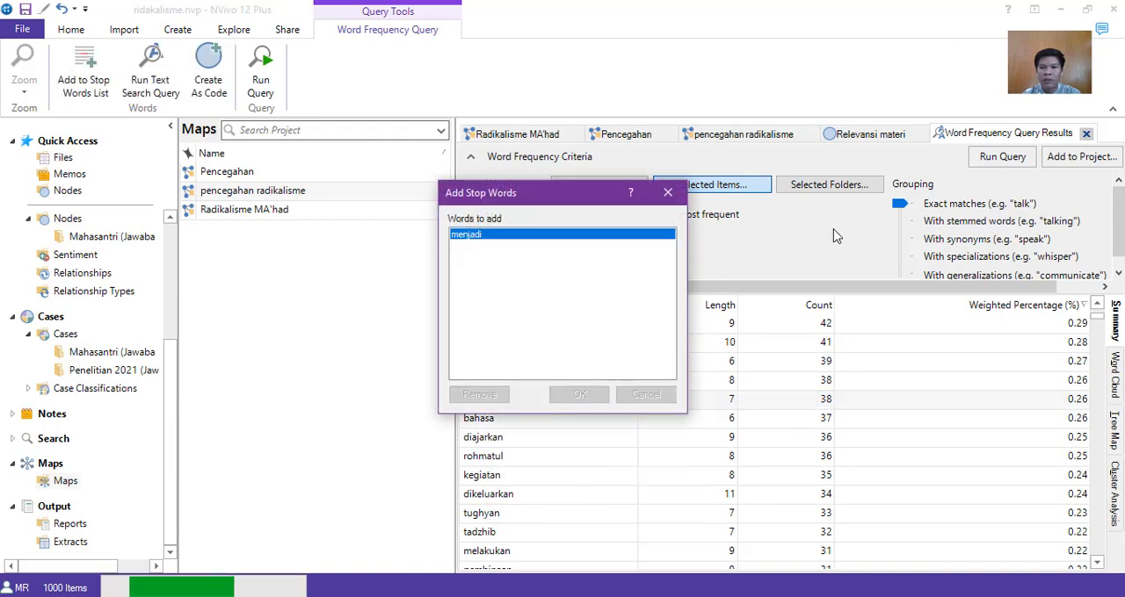
left_click(1002, 157)
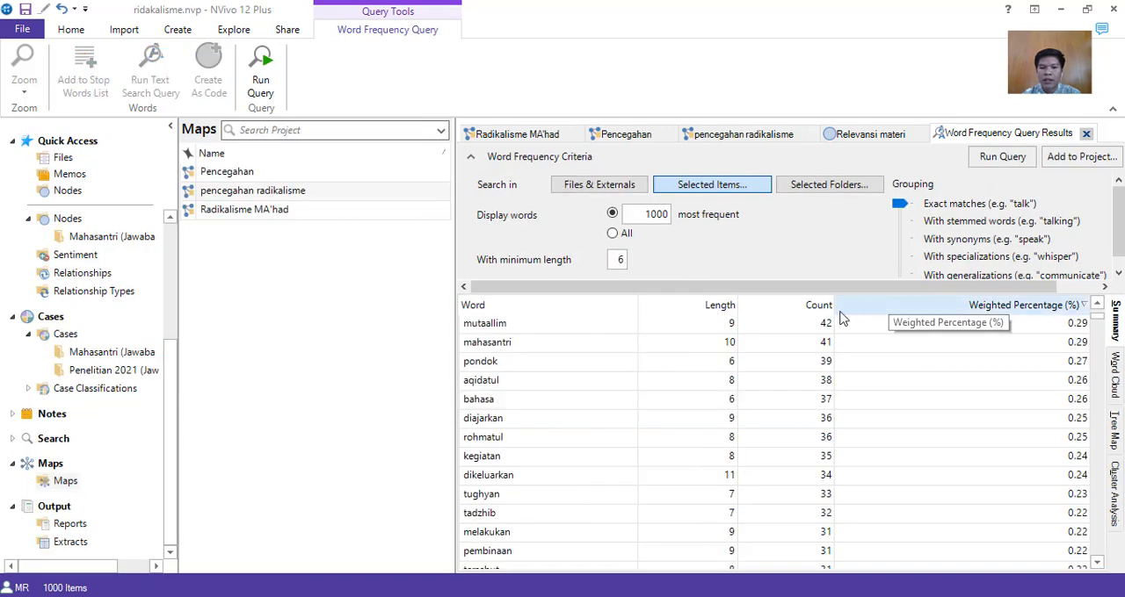
Add the word "karena" to the stop words list and rerun the word frequency query.
scroll(613, 386, "down", 3)
scroll(595, 374, "down", 1)
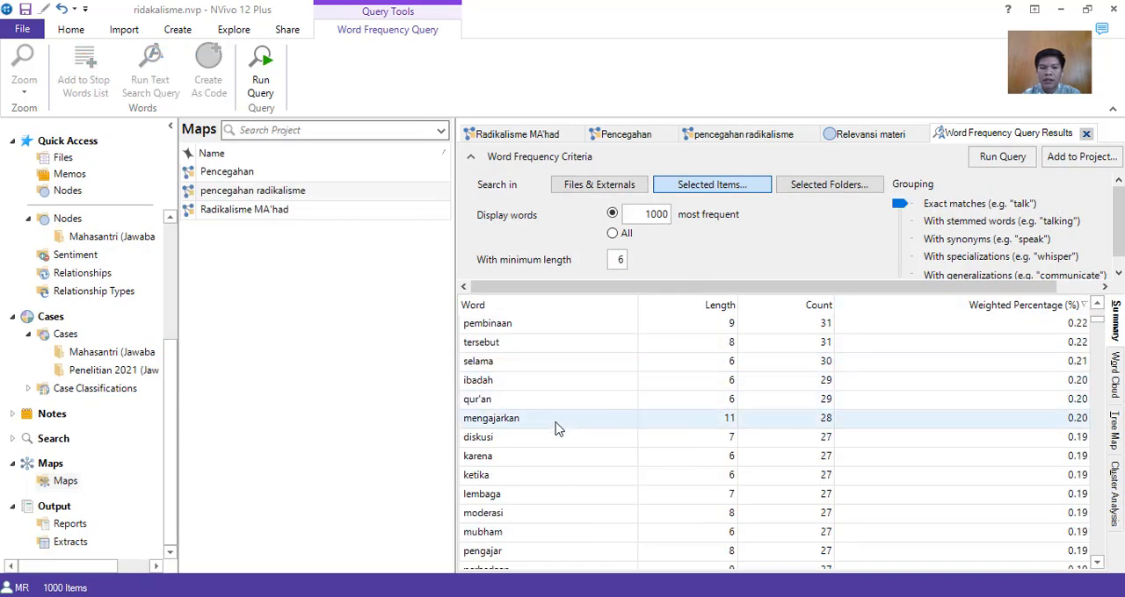
right_click(480, 460)
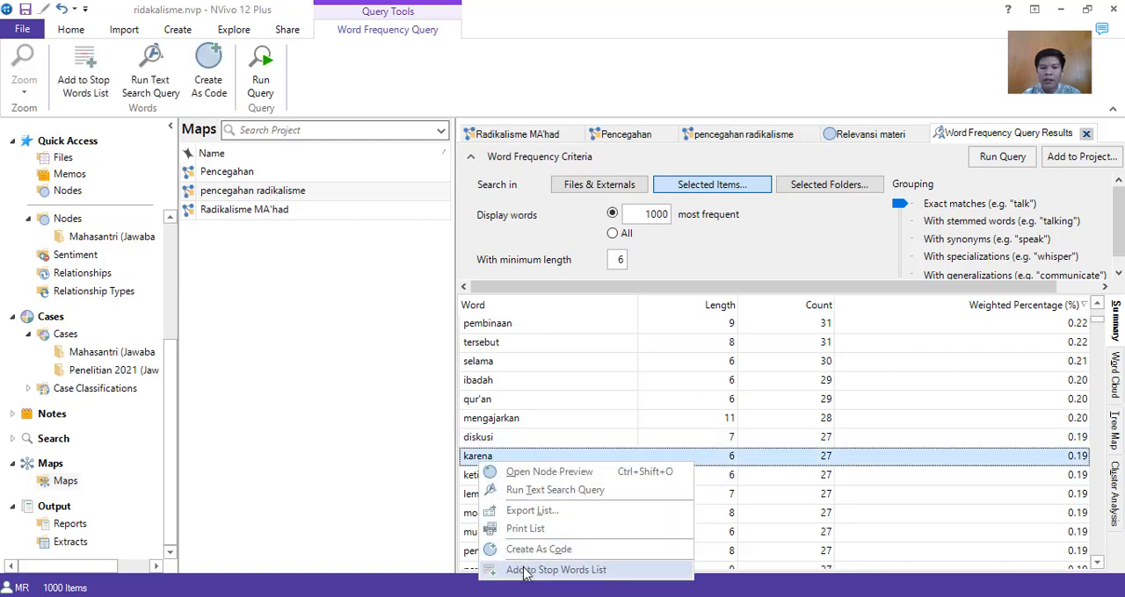
left_click(525, 571)
left_click(595, 394)
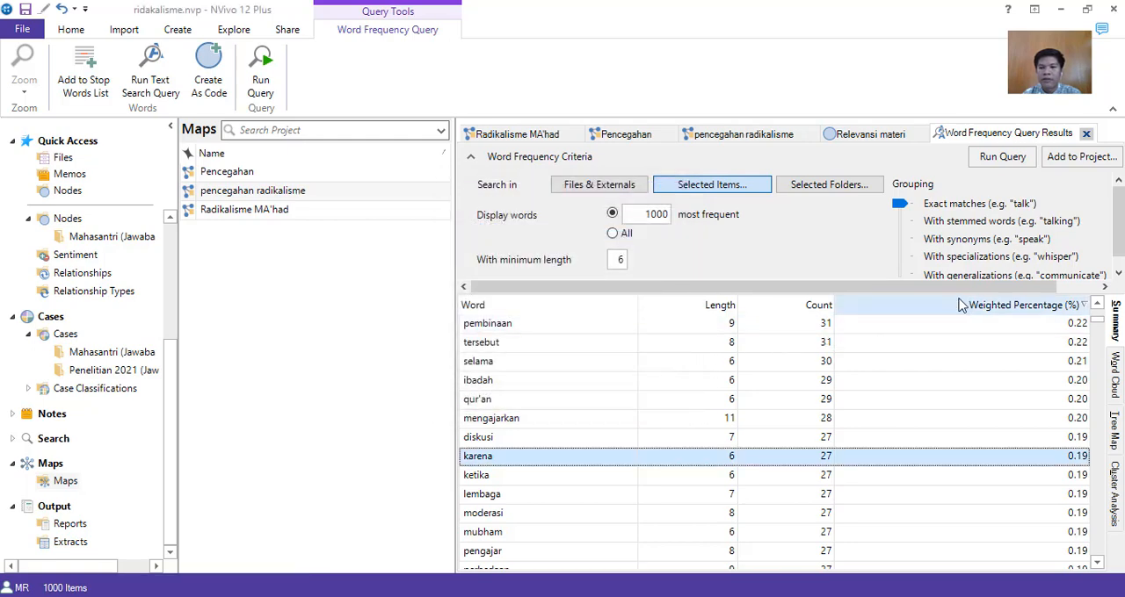
left_click(1002, 156)
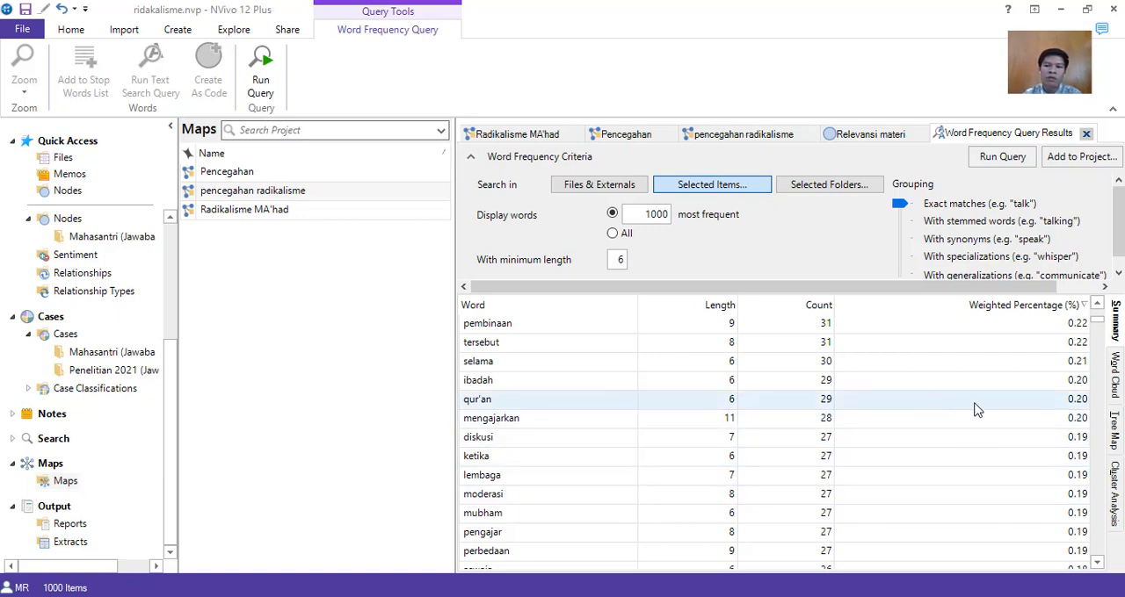
Display the query results as a word cloud and examine which words stand out across it.
left_click(1112, 387)
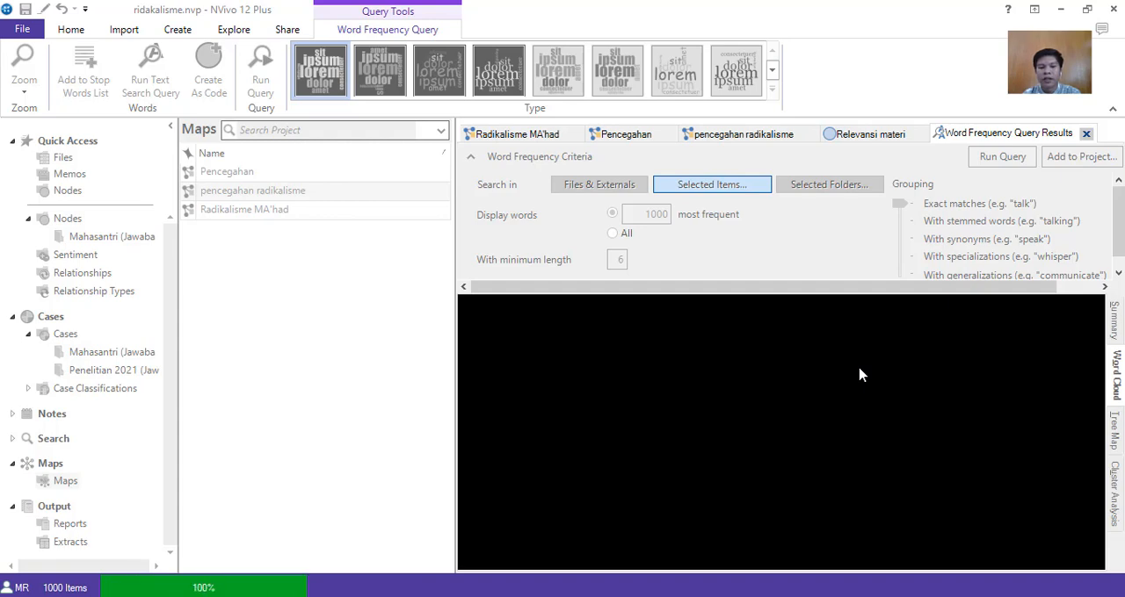
scroll(829, 369, "down", 3)
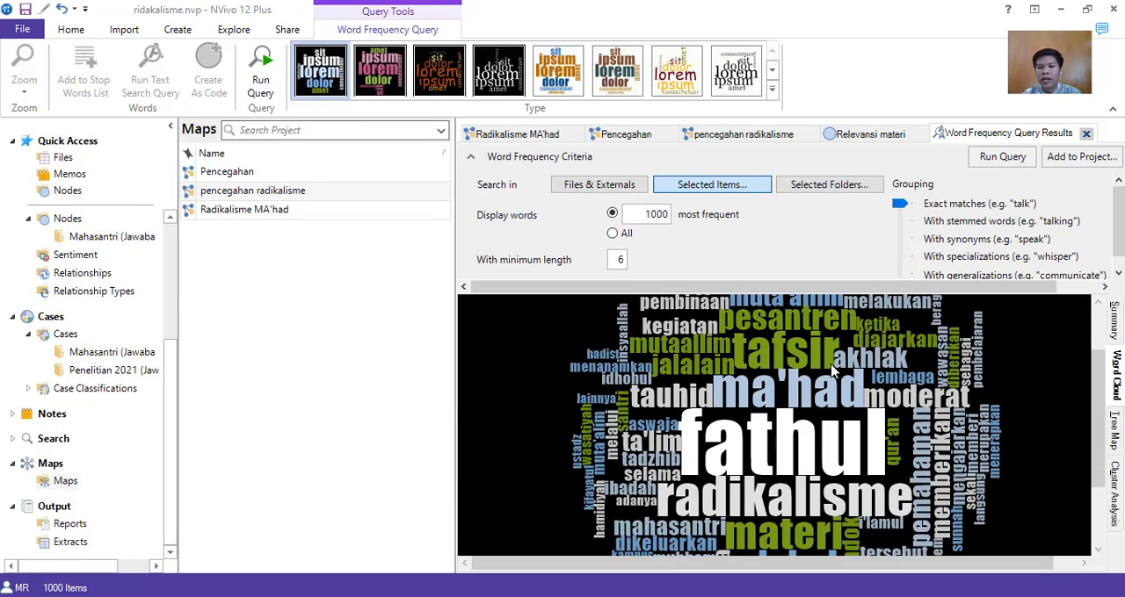
scroll(829, 369, "up", 3)
scroll(1046, 395, "down", 4)
scroll(1001, 413, "up", 1)
scroll(999, 413, "up", 3)
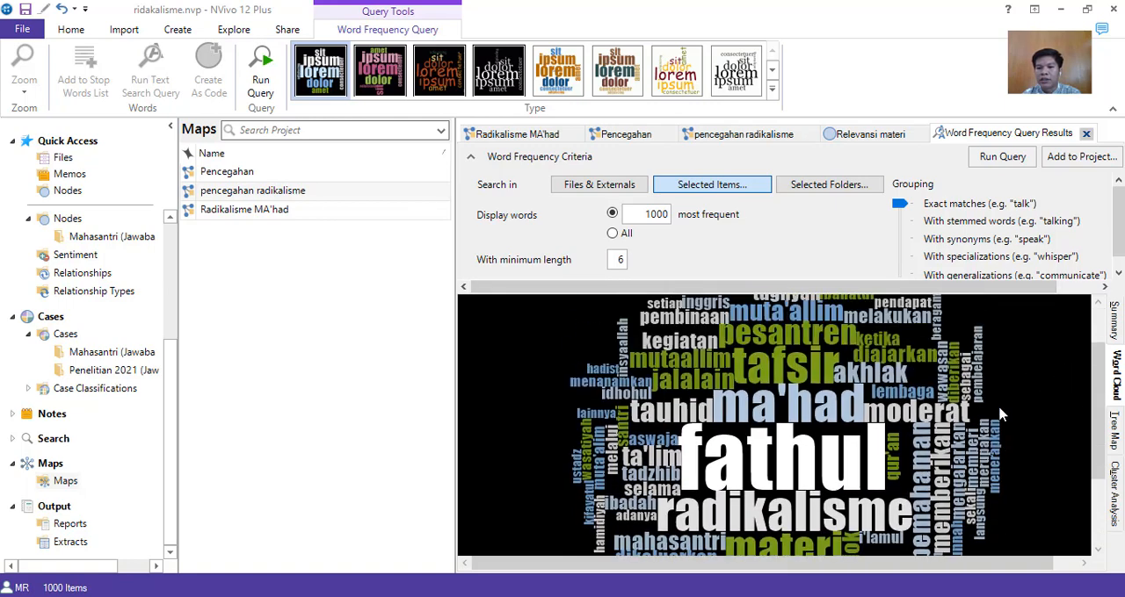
scroll(999, 413, "down", 1)
scroll(1000, 413, "down", 2)
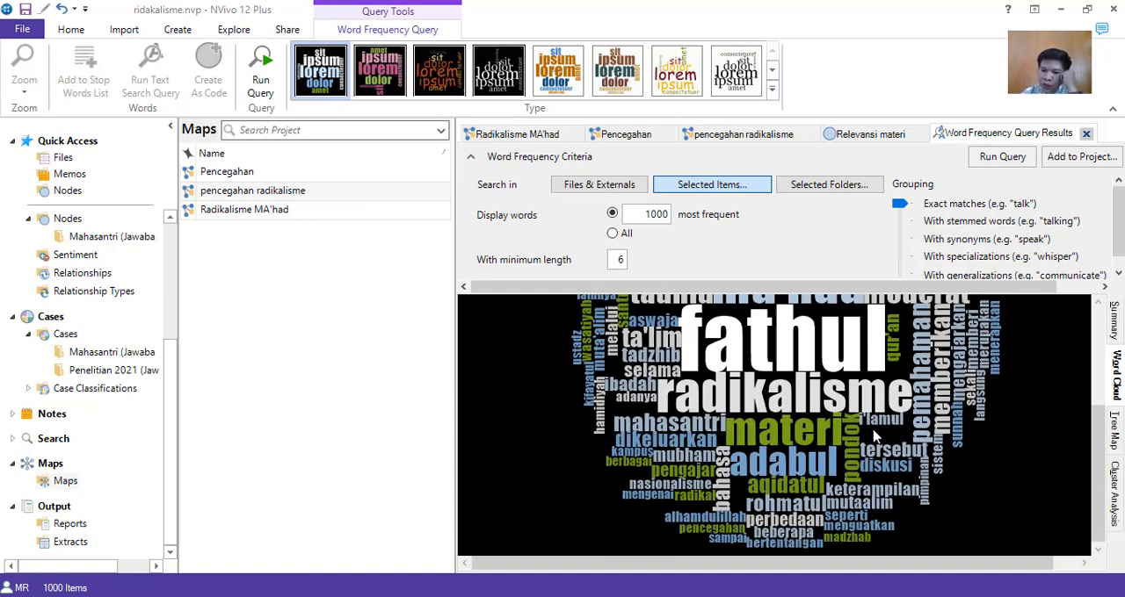
scroll(874, 437, "up", 2)
scroll(889, 437, "up", 3)
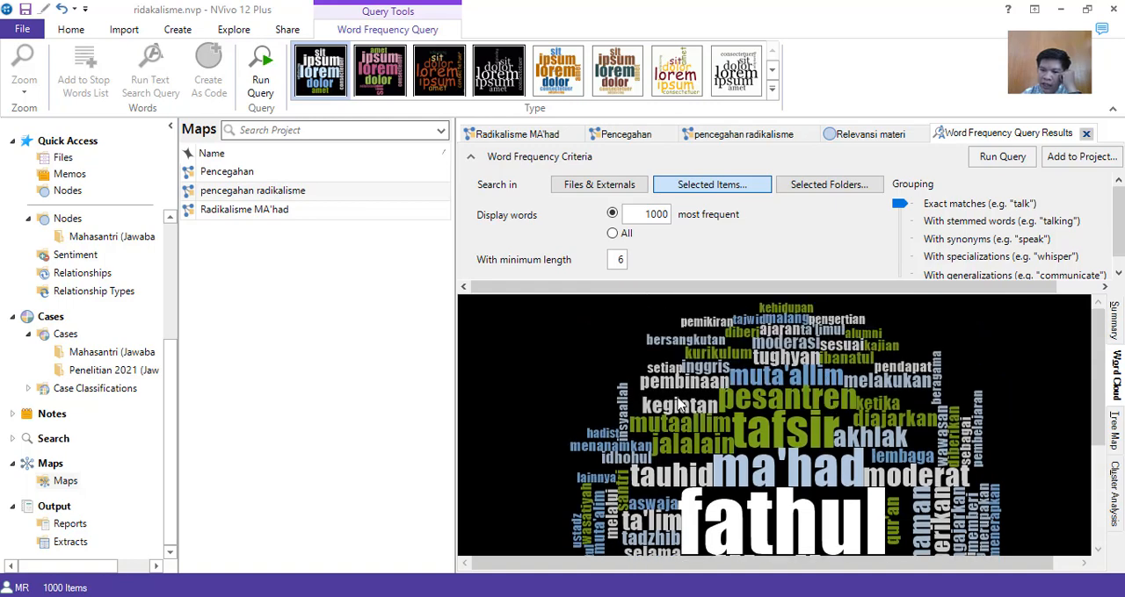
scroll(975, 435, "down", 5)
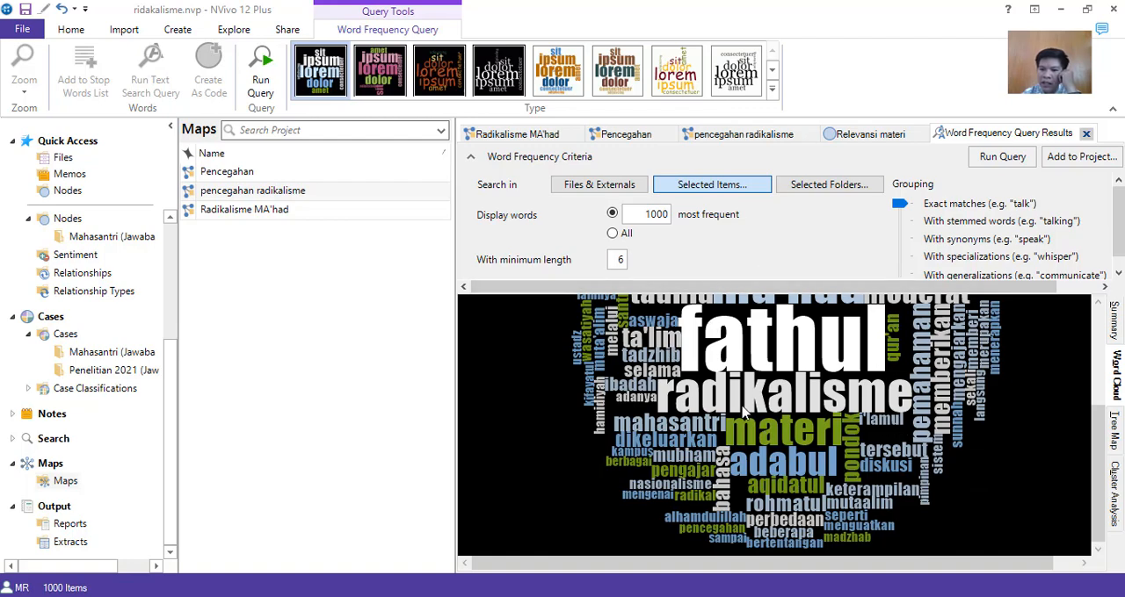
scroll(794, 365, "up", 4)
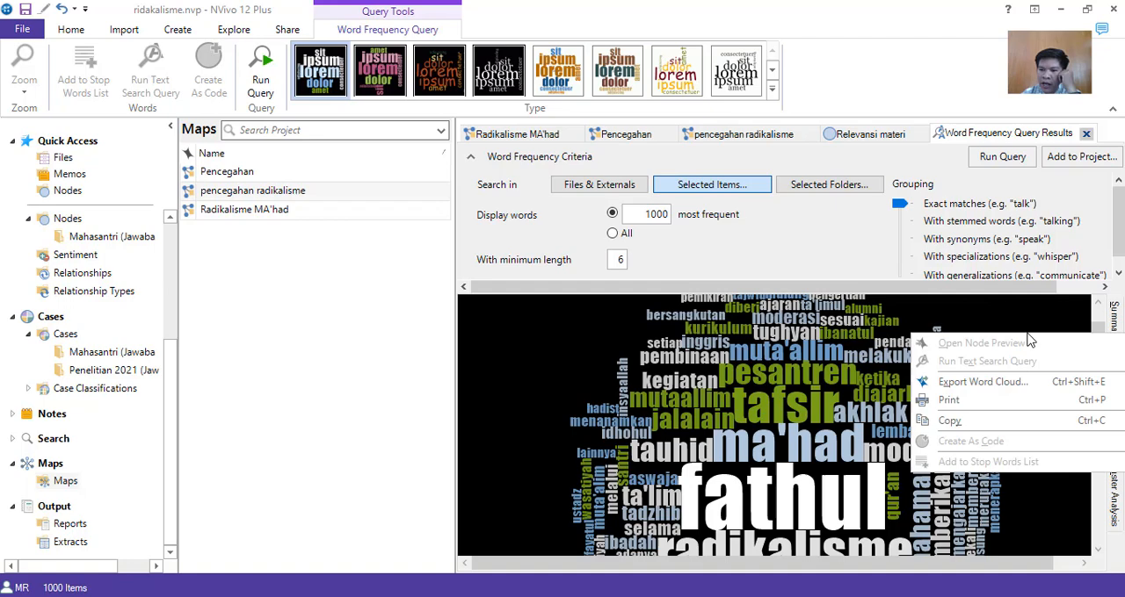
Restyle the word cloud with bold blue and orange lettering on a white background.
left_click(988, 382)
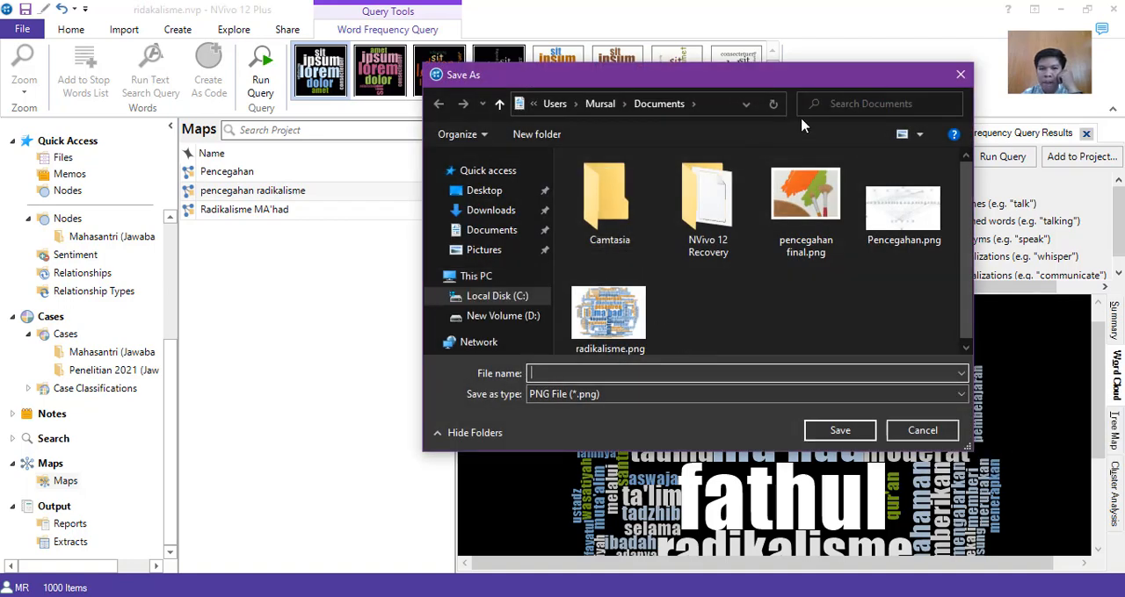
left_click(960, 75)
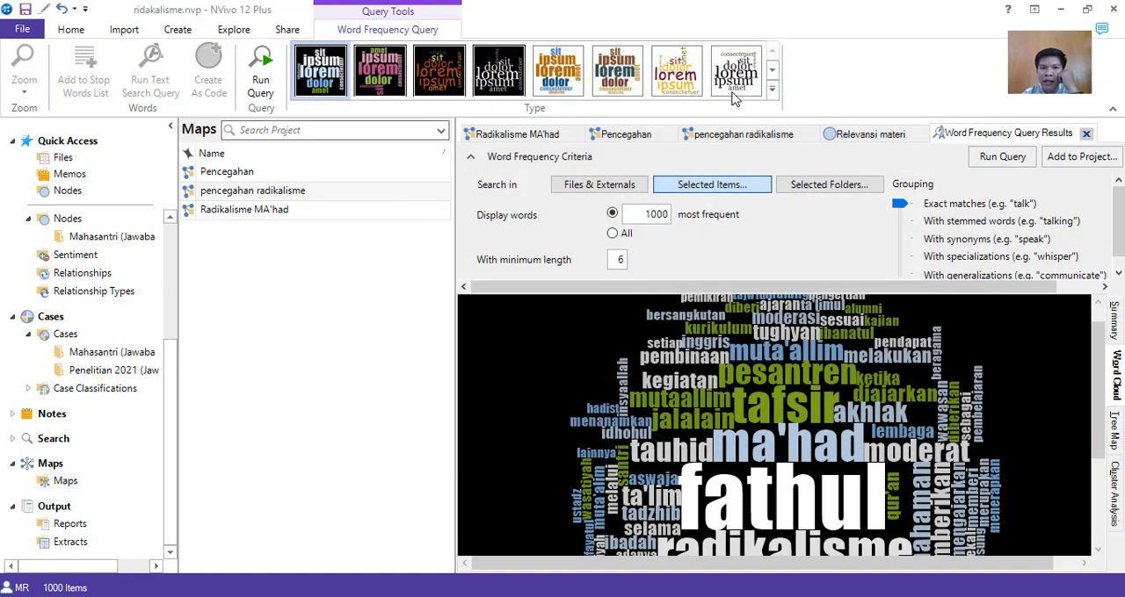
left_click(684, 75)
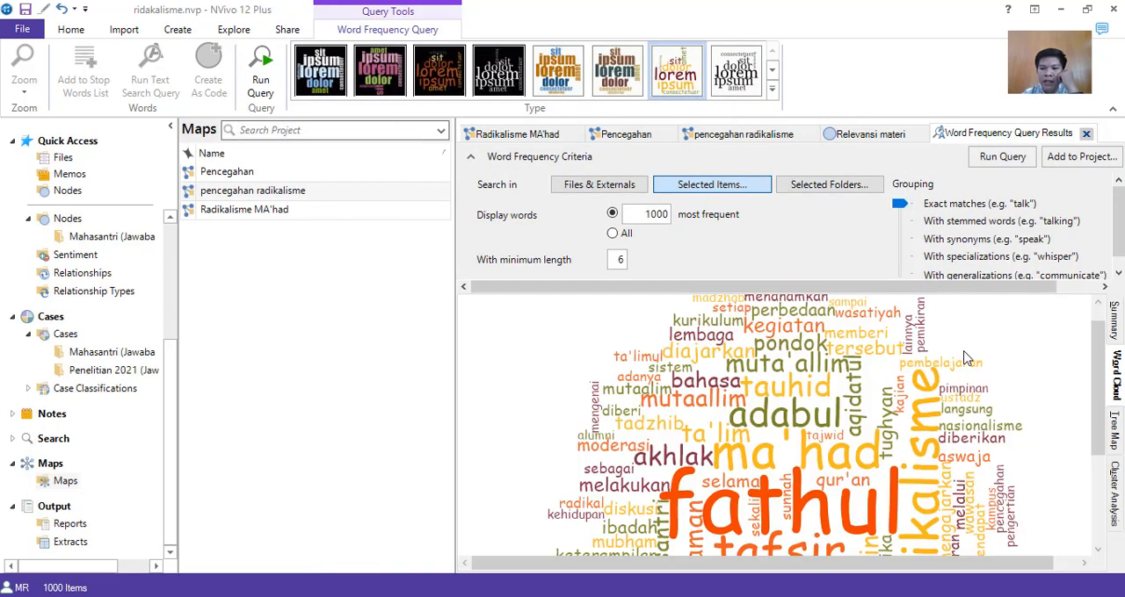
scroll(964, 358, "down", 3)
left_click(555, 66)
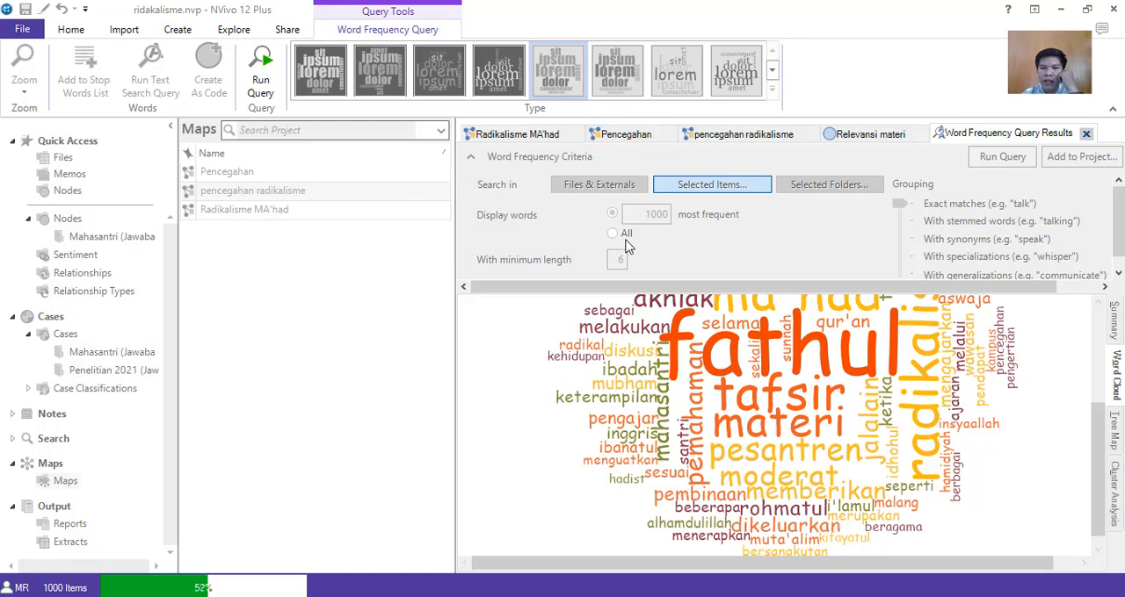
Export the word cloud to the Documents folder as a JPEG file named "data query".
right_click(587, 333)
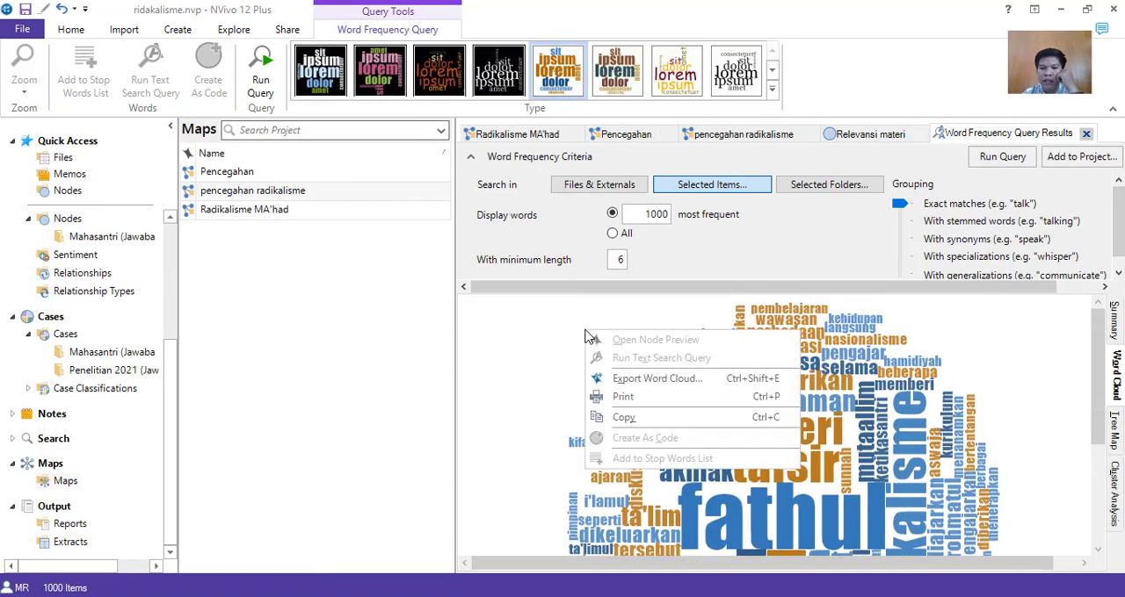
left_click(615, 378)
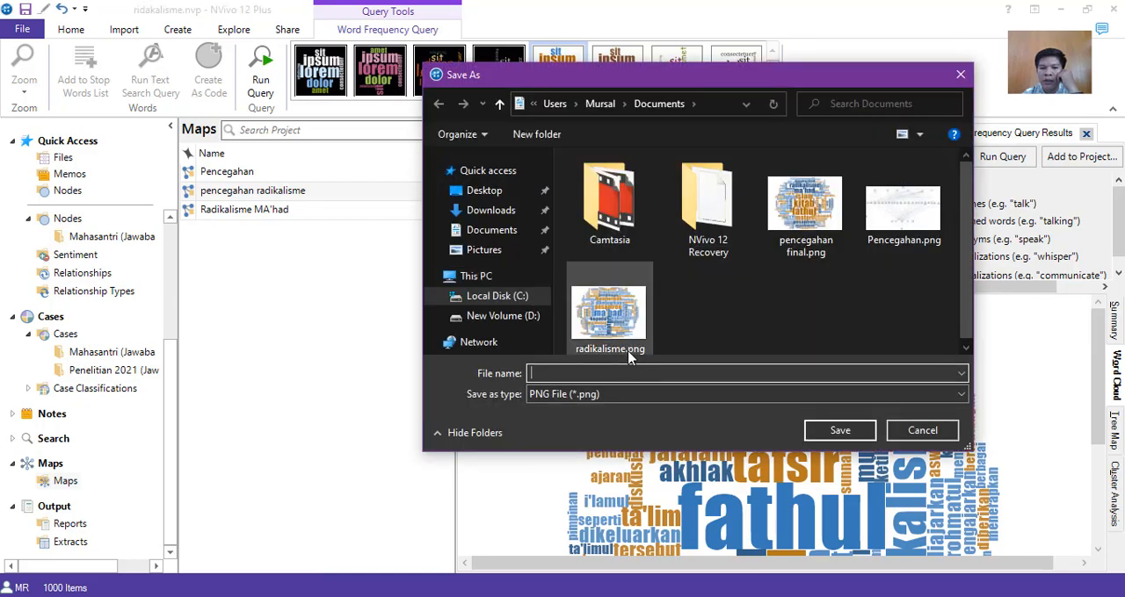
left_click(676, 395)
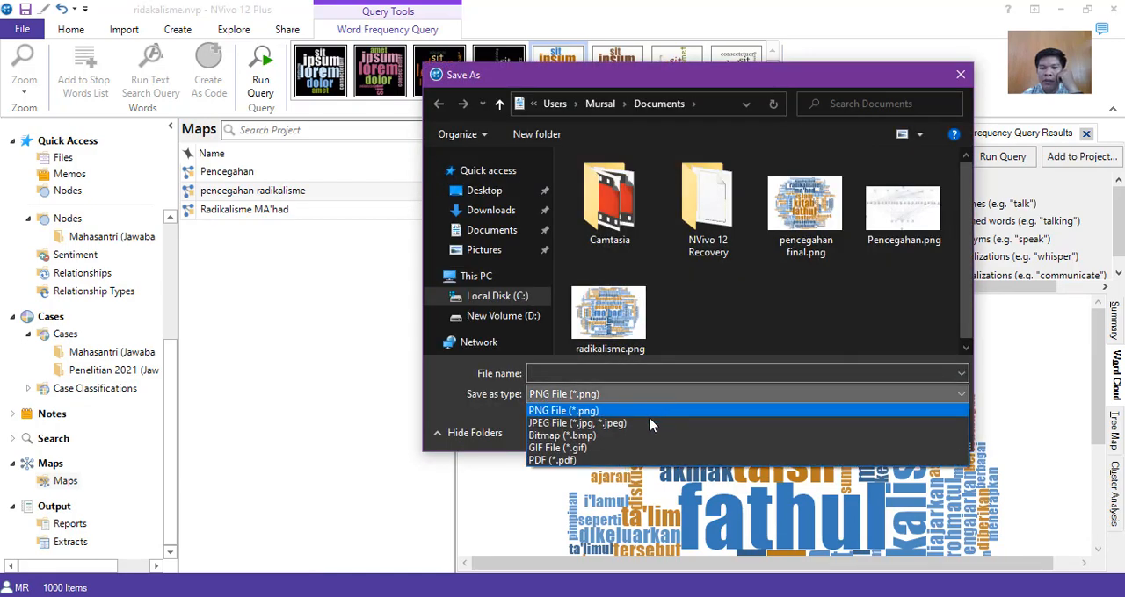
left_click(645, 427)
left_click(638, 374)
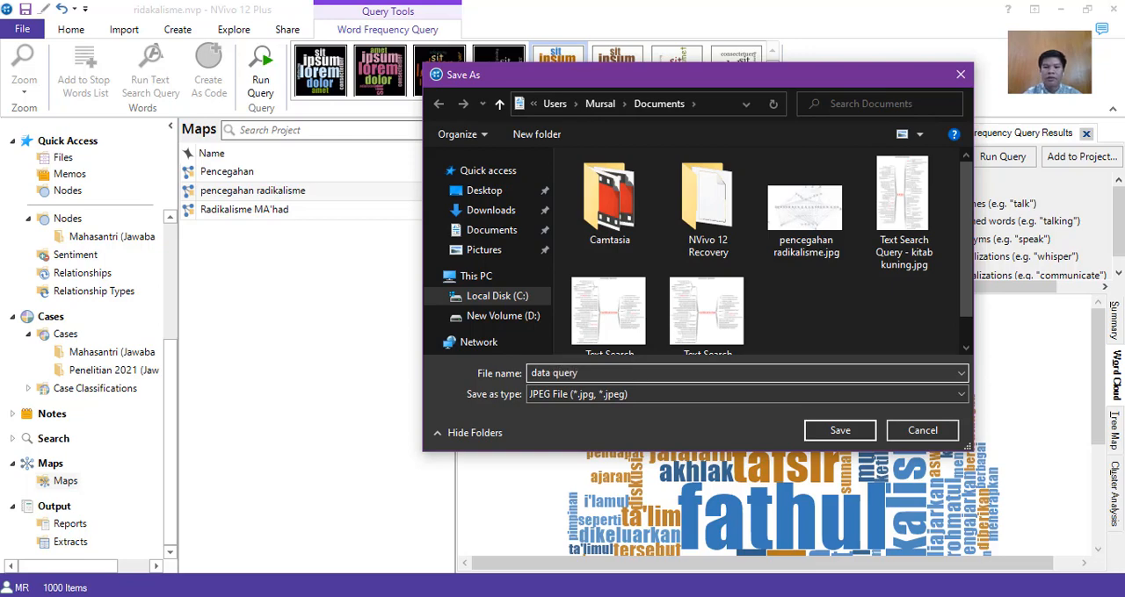
left_click(857, 433)
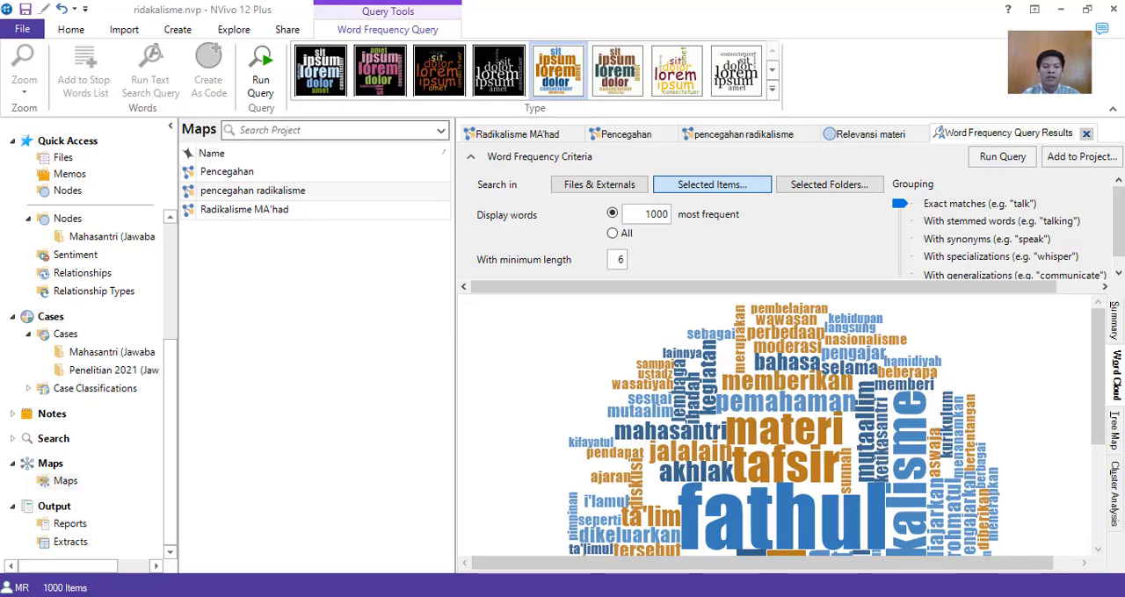
Switch to File Explorer and open the exported data query.jpg from the Documents folder.
left_click(359, 582)
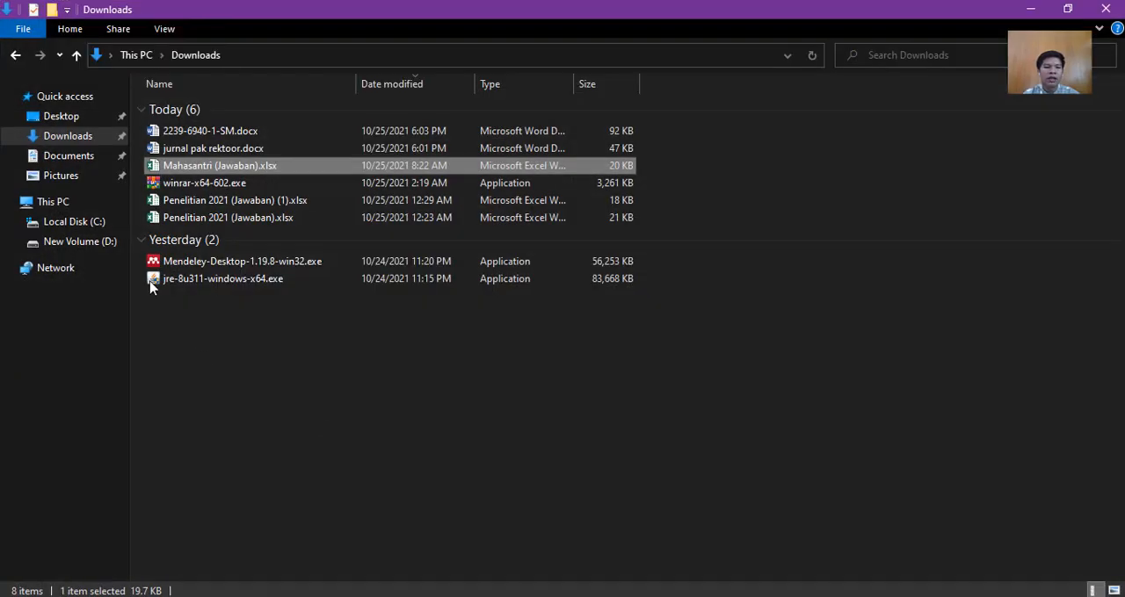
left_click(81, 158)
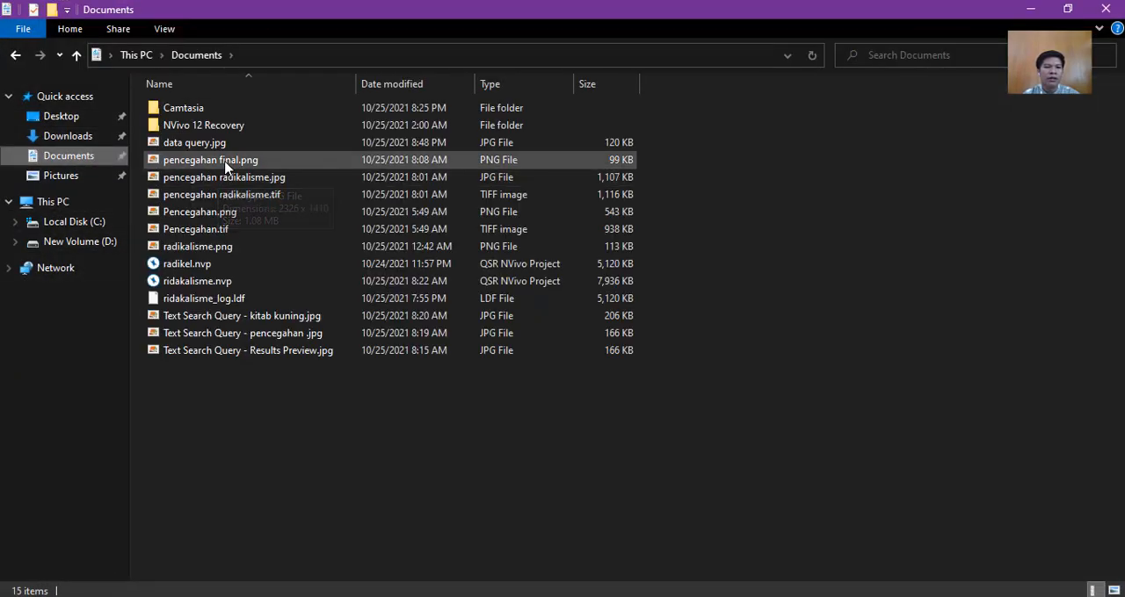
left_click(227, 148)
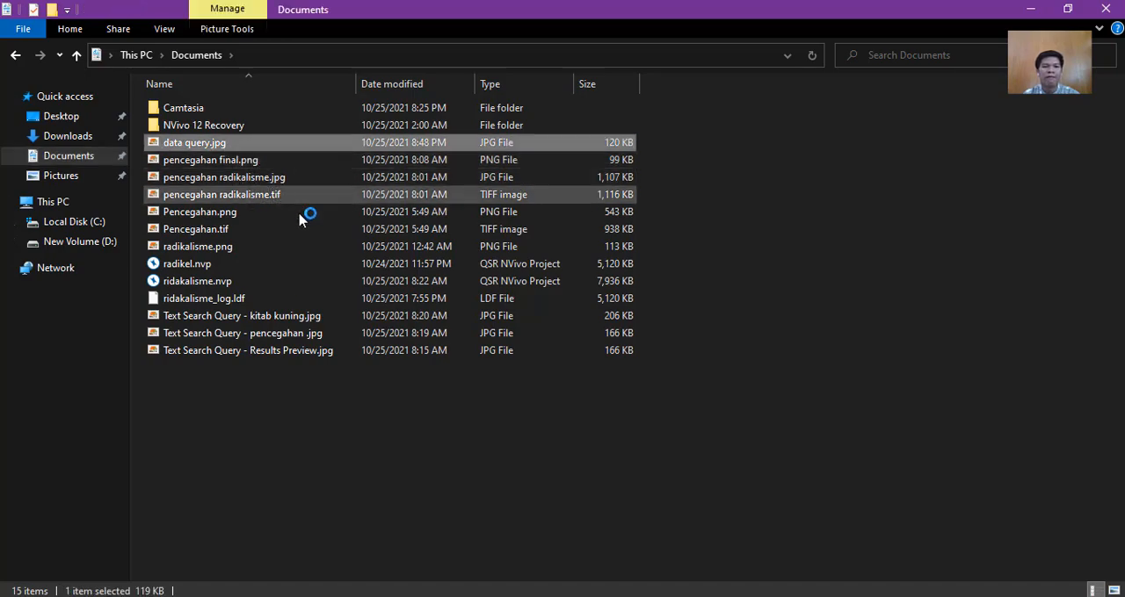
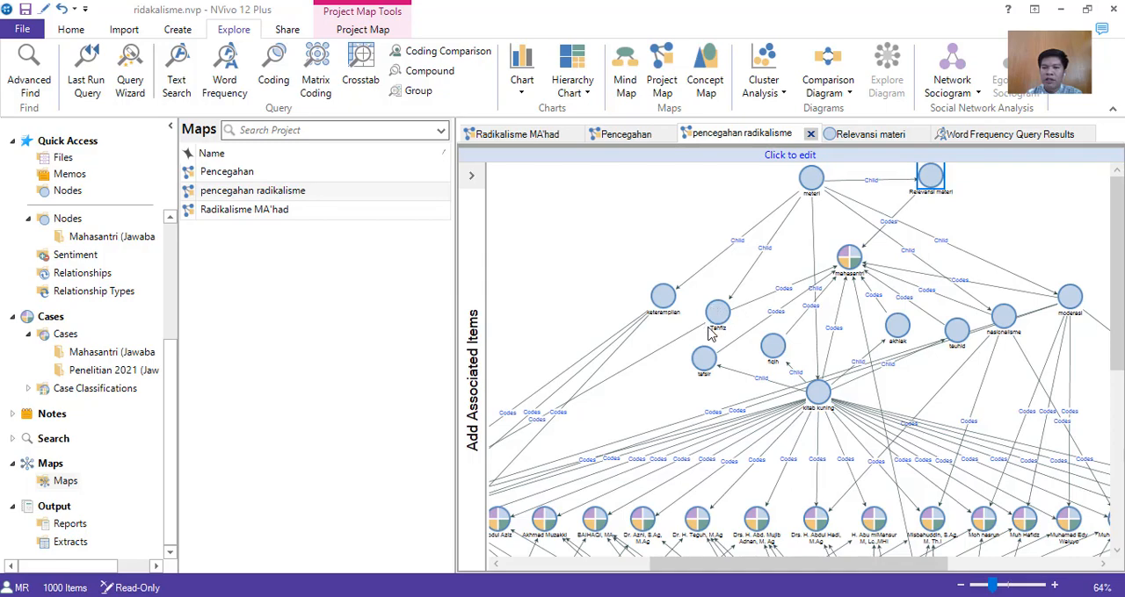
Switch to the image pencegahan final.png to view its word cloud, close it and return to NVivo.
left_click(1060, 9)
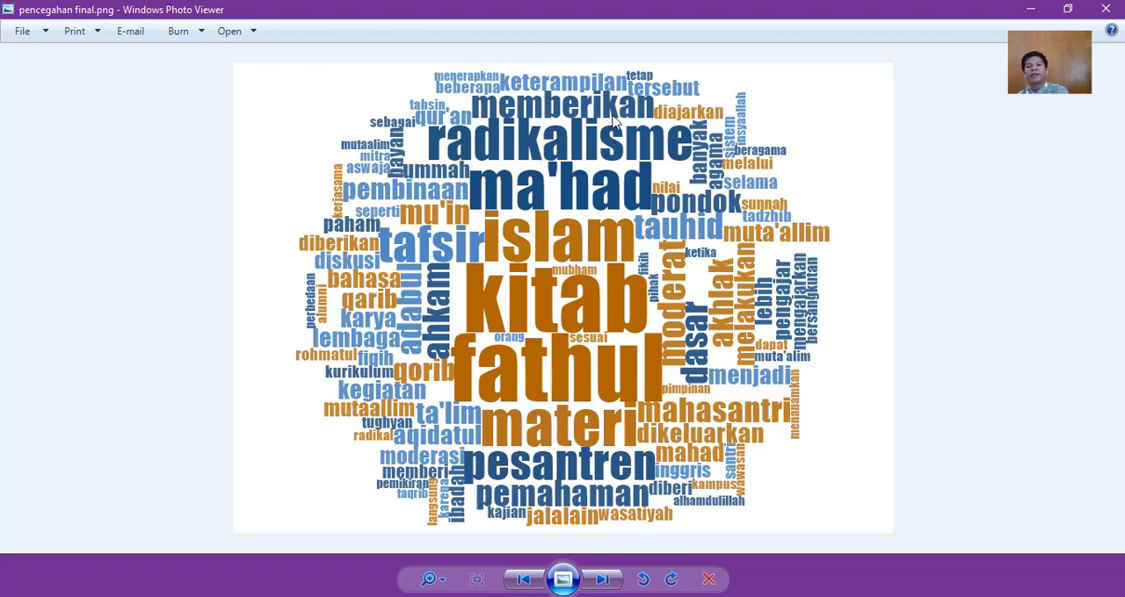
left_click(1094, 7)
left_click(1031, 9)
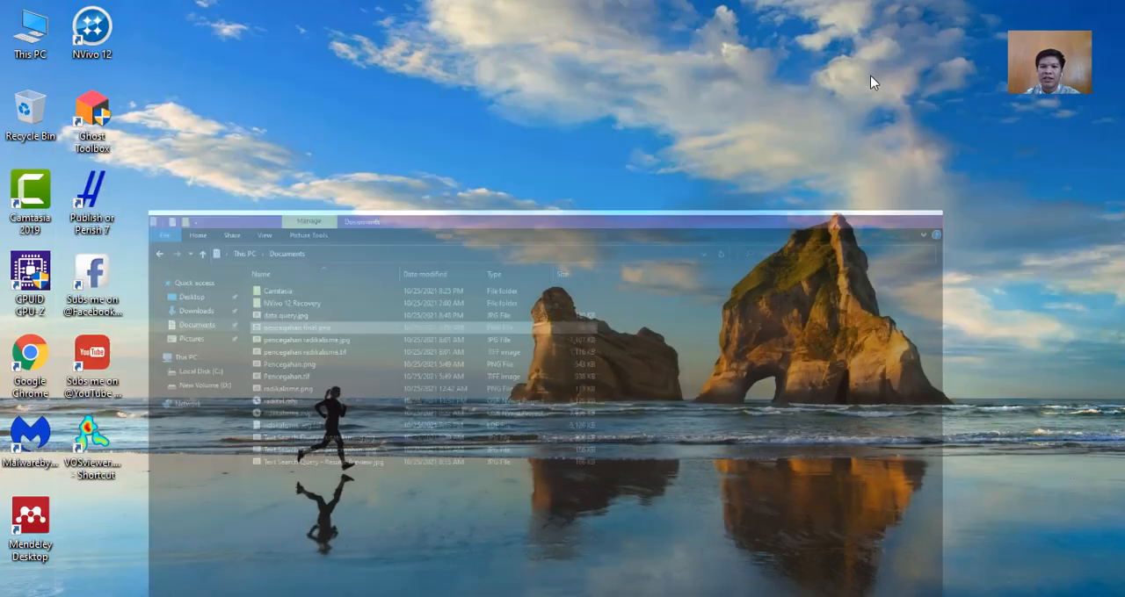
left_click(422, 596)
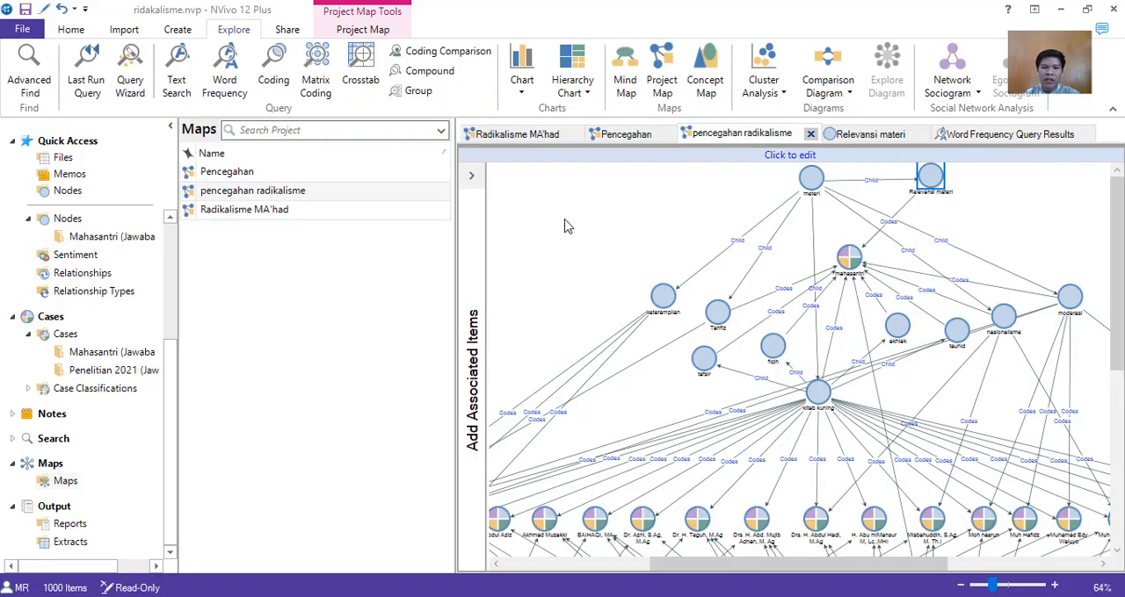
Close the open Relevansi materi node and bring up the Word Frequency Query Results.
left_click(889, 140)
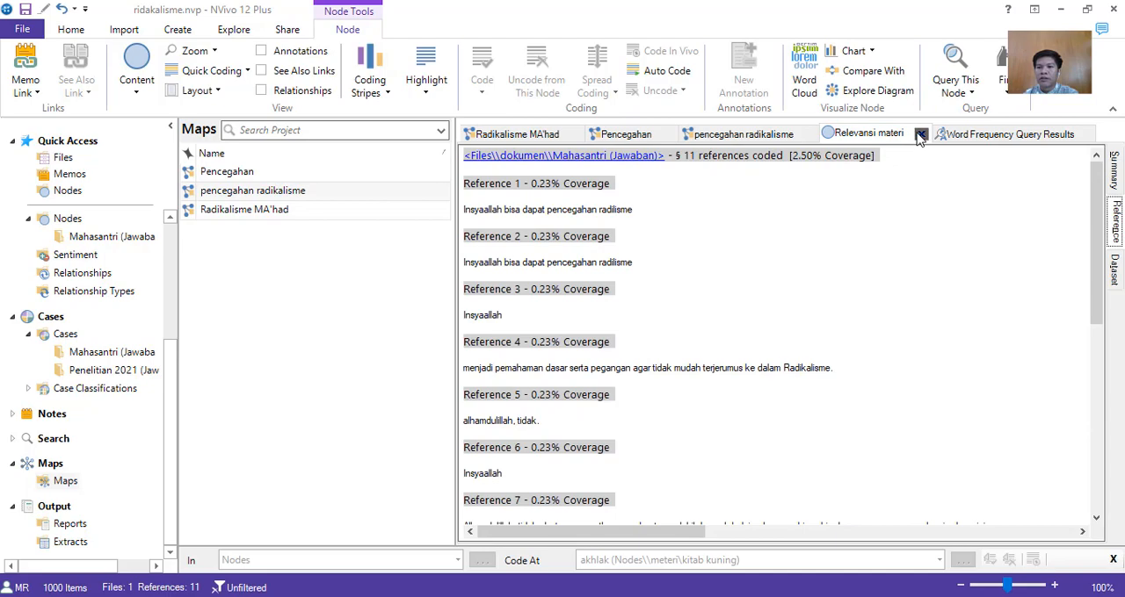
left_click(919, 134)
left_click(956, 135)
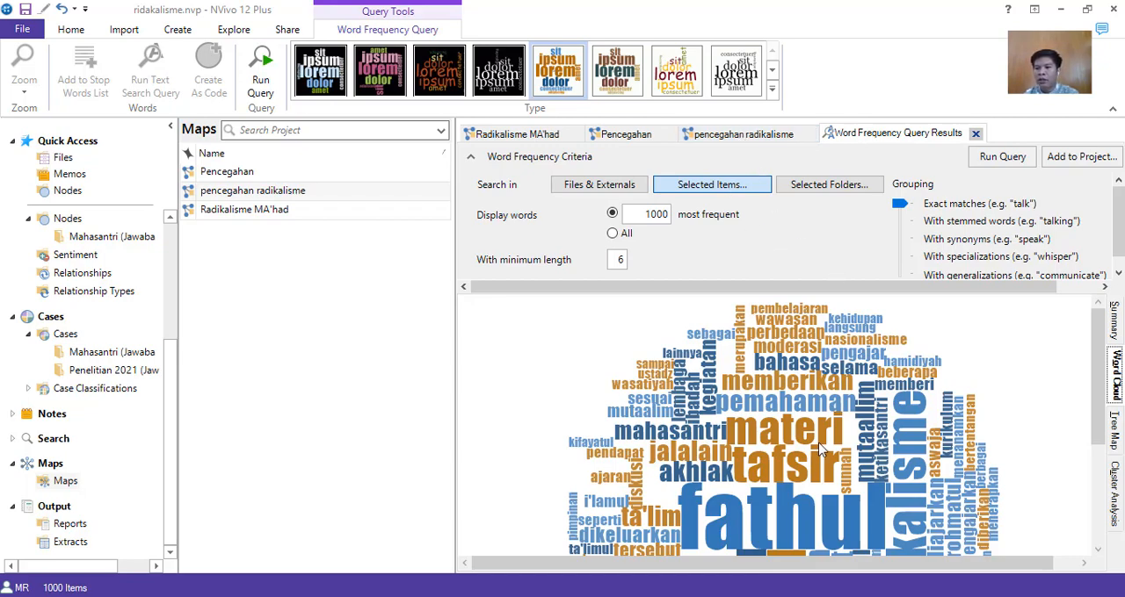
Display the word frequency results as a tree map and as a cluster analysis.
left_click(1117, 439)
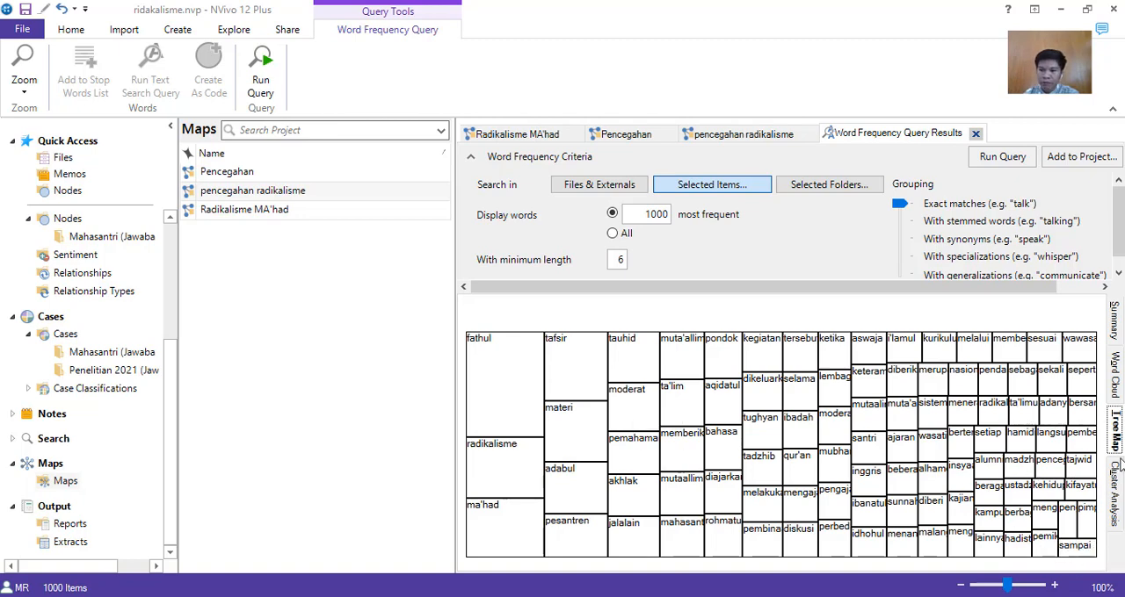
left_click(1115, 494)
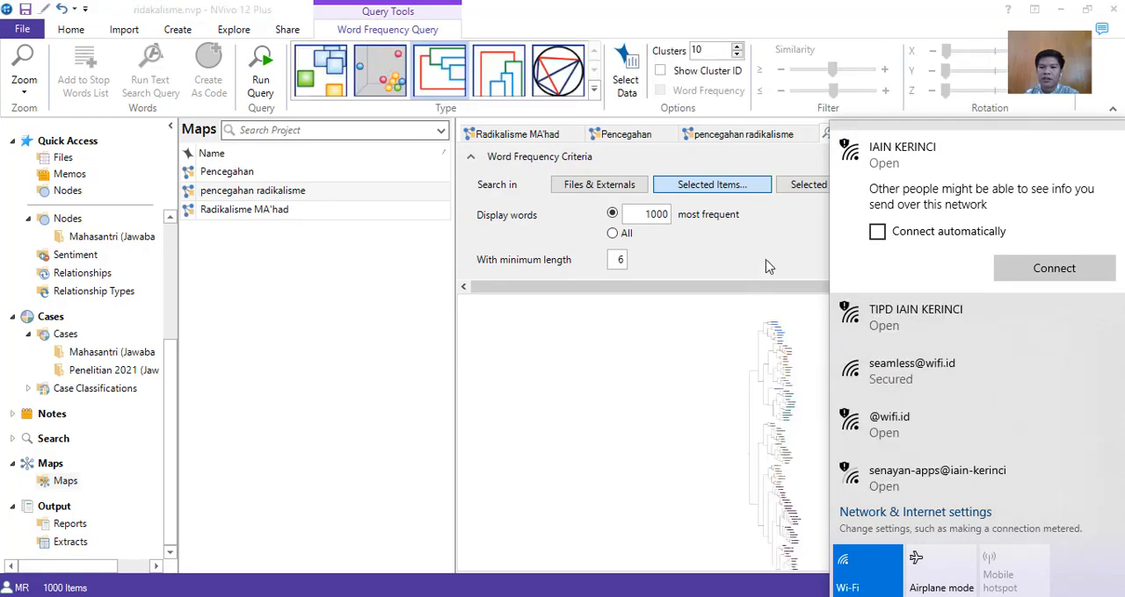
left_click(769, 265)
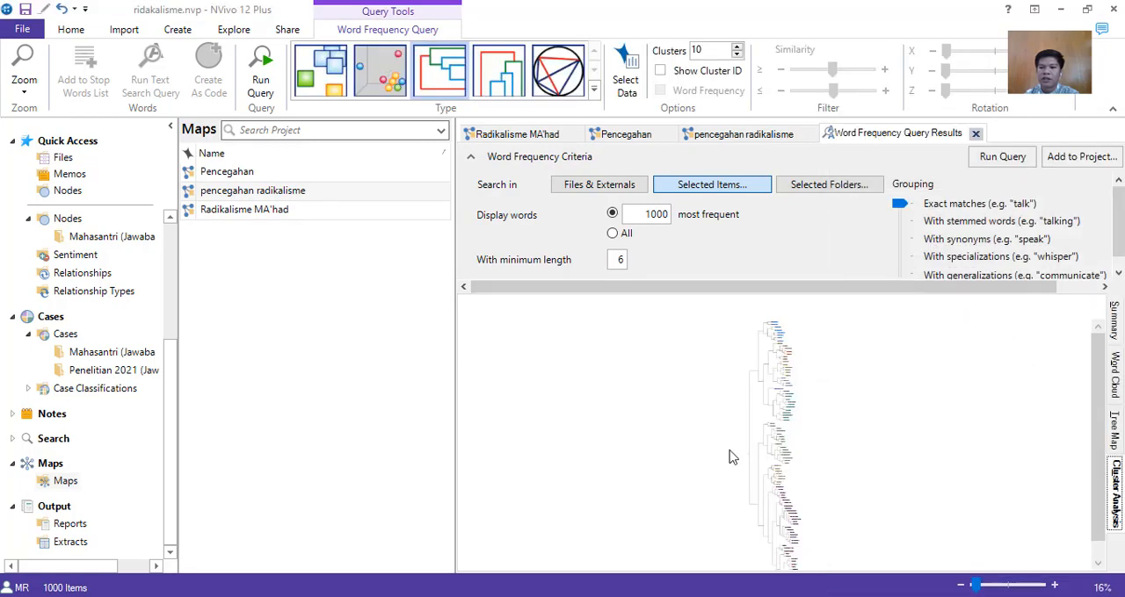
Examine how the words are grouped throughout the cluster analysis dendrogram, from its first branches to its last.
left_click(1002, 584)
mouse_move(986, 589)
left_mouse_down()
mouse_move(1028, 586)
mouse_move(1000, 587)
left_mouse_up()
scroll(951, 465, "up", 10)
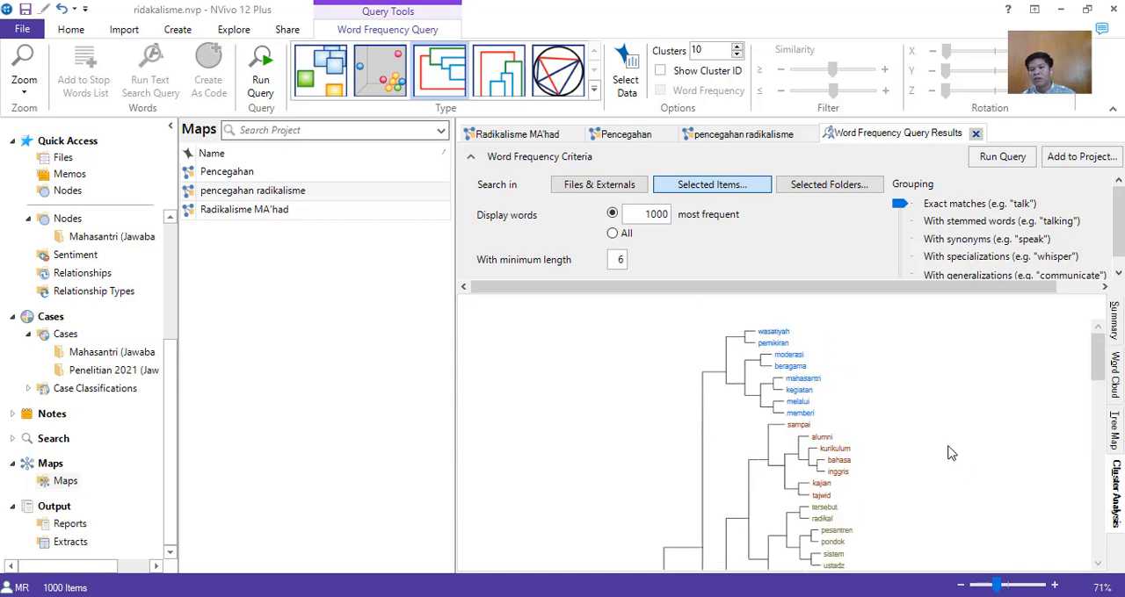
scroll(951, 454, "down", 10)
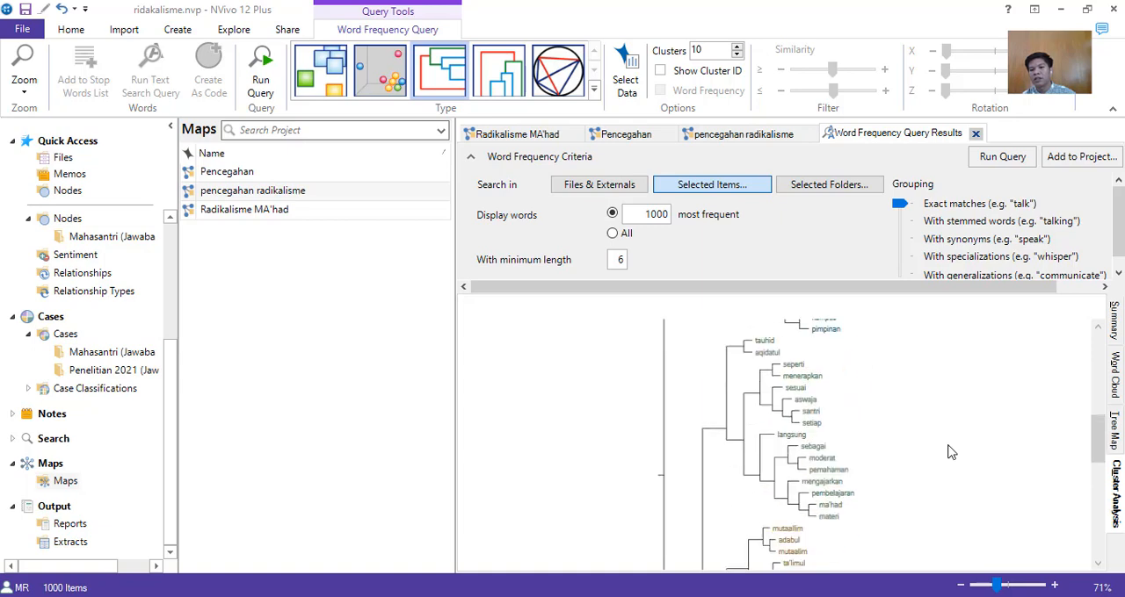
scroll(958, 467, "down", 5)
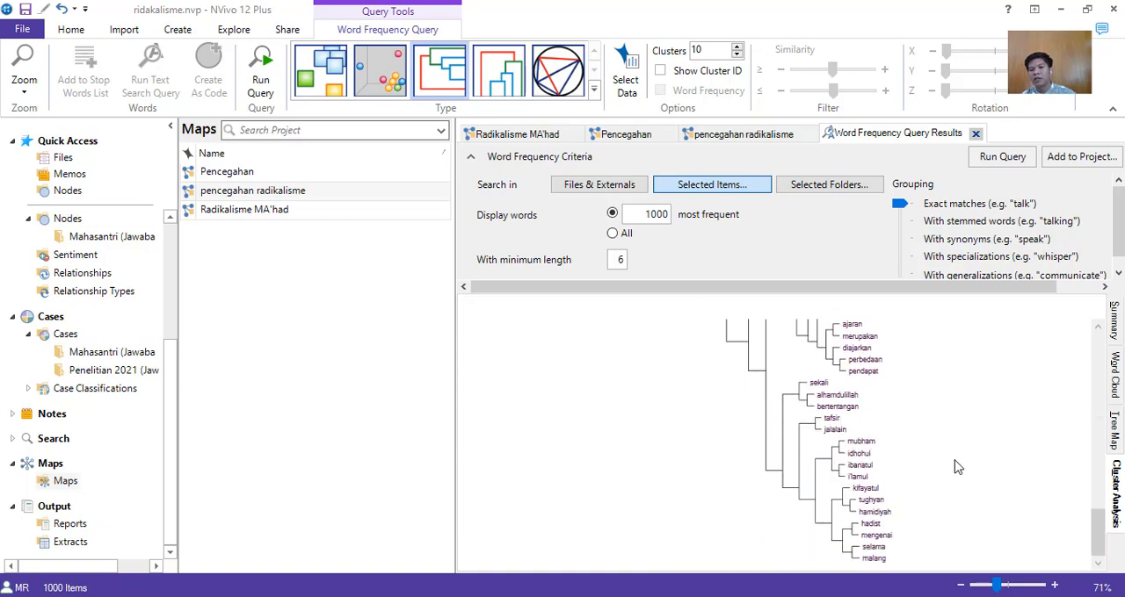
scroll(958, 467, "up", 10)
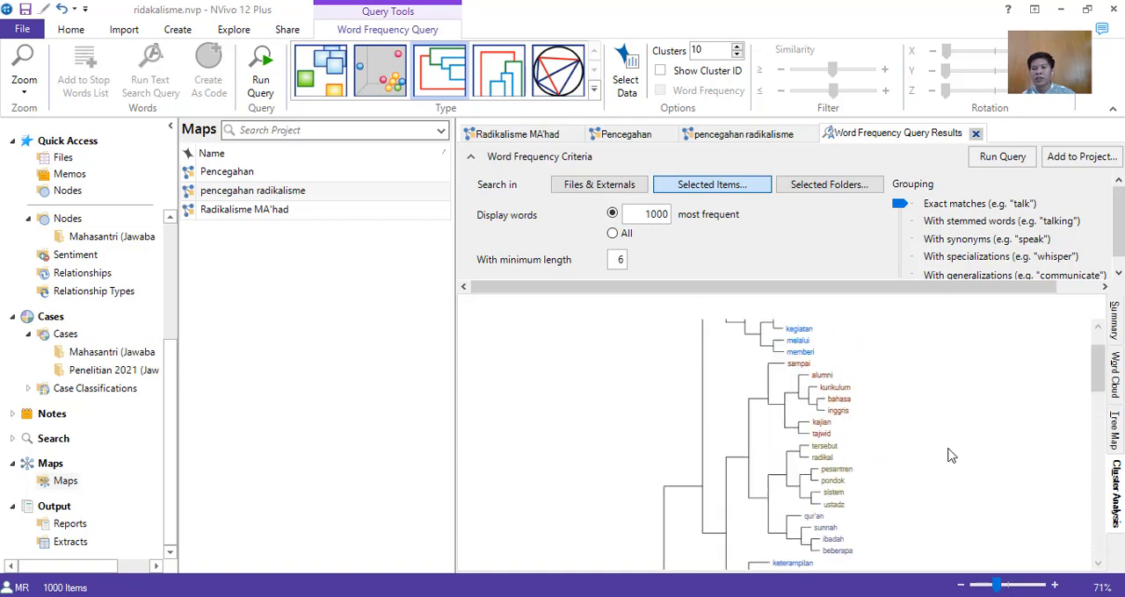
scroll(951, 455, "up", 2)
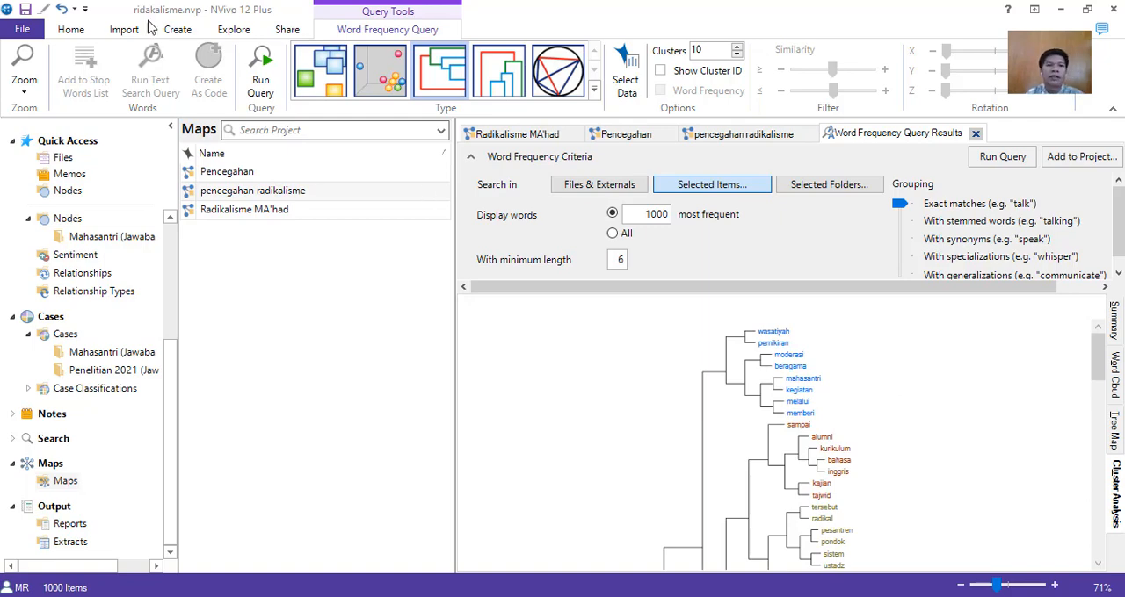
Start a Query Wizard text search that shows where particular terms occur in content.
left_click(230, 32)
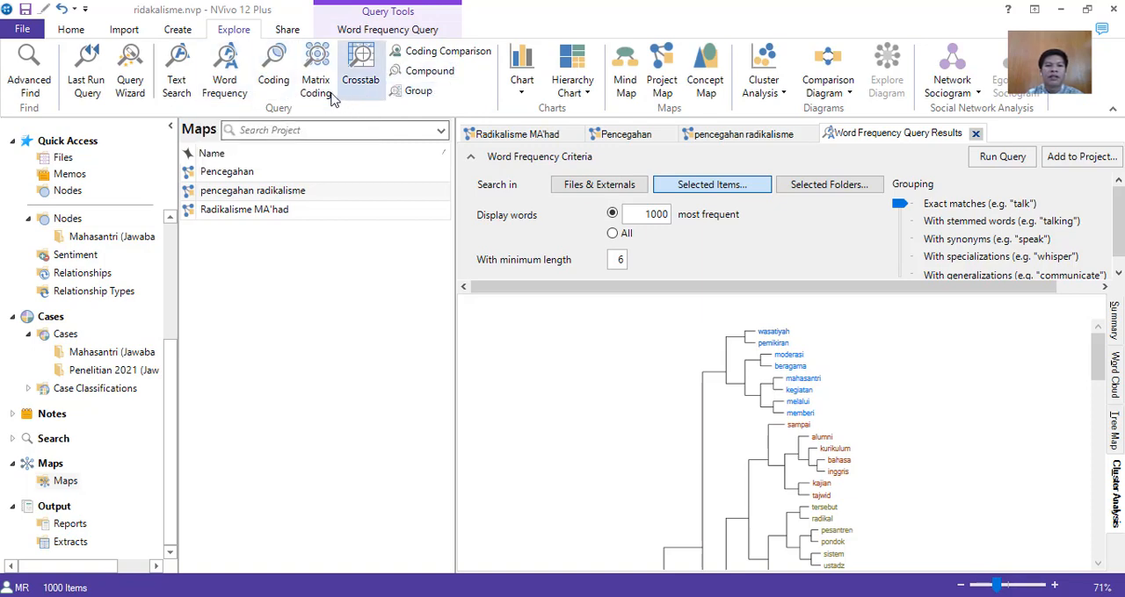
left_click(133, 92)
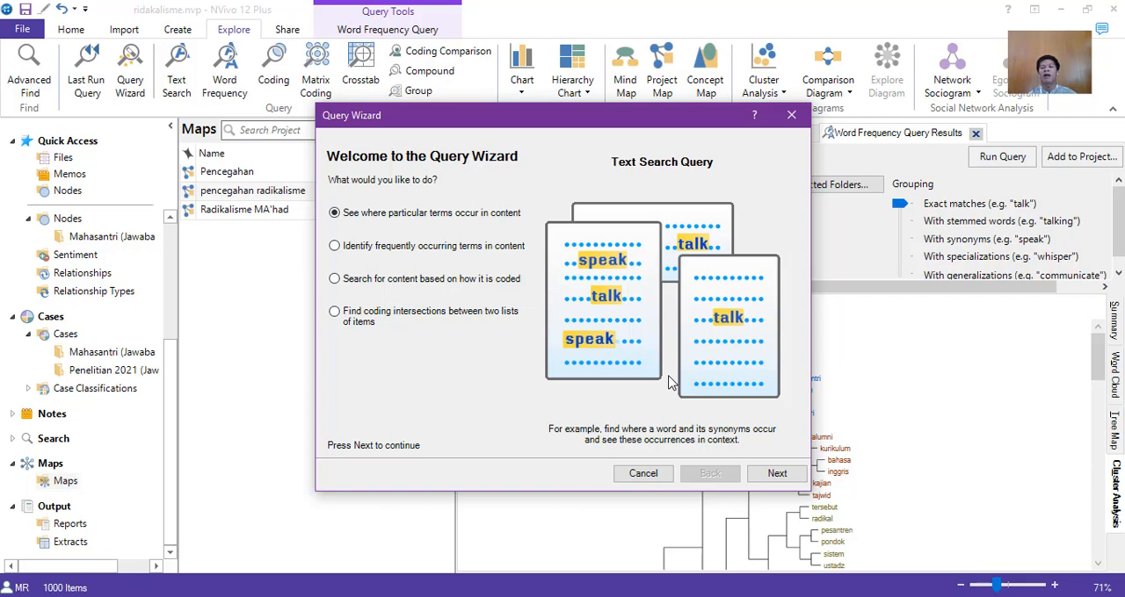
left_click(777, 474)
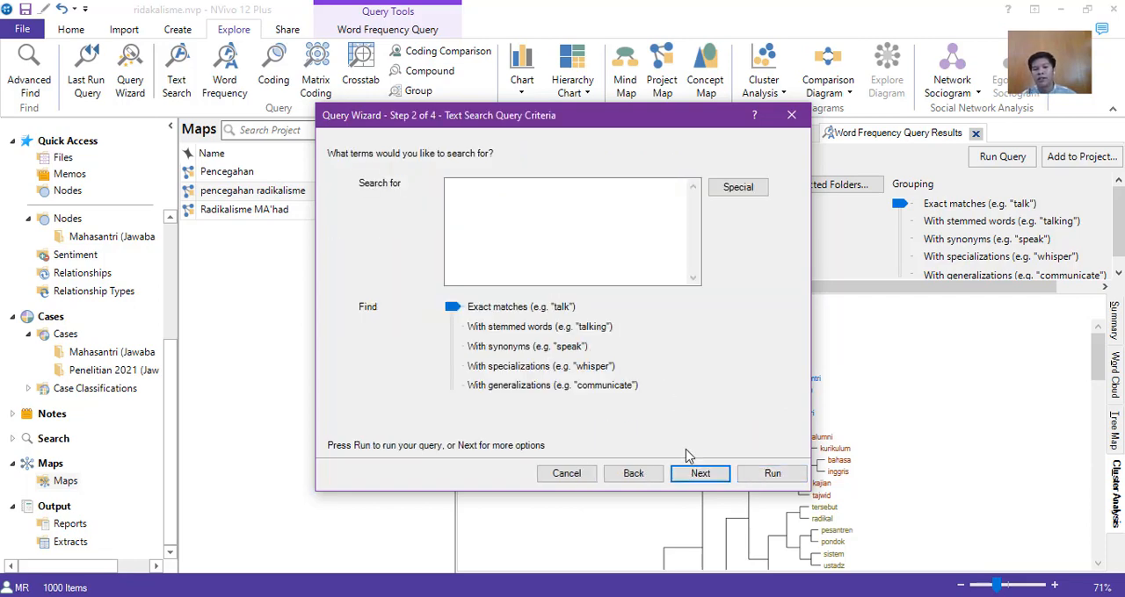
left_click(736, 187)
left_click(728, 240)
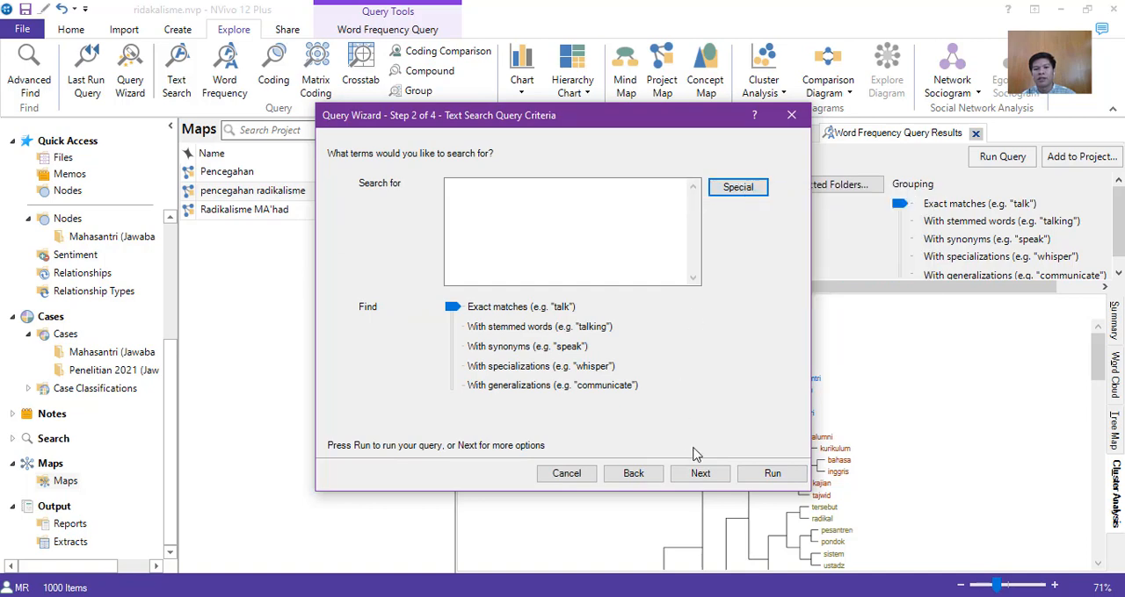
left_click(700, 472)
left_click(639, 368)
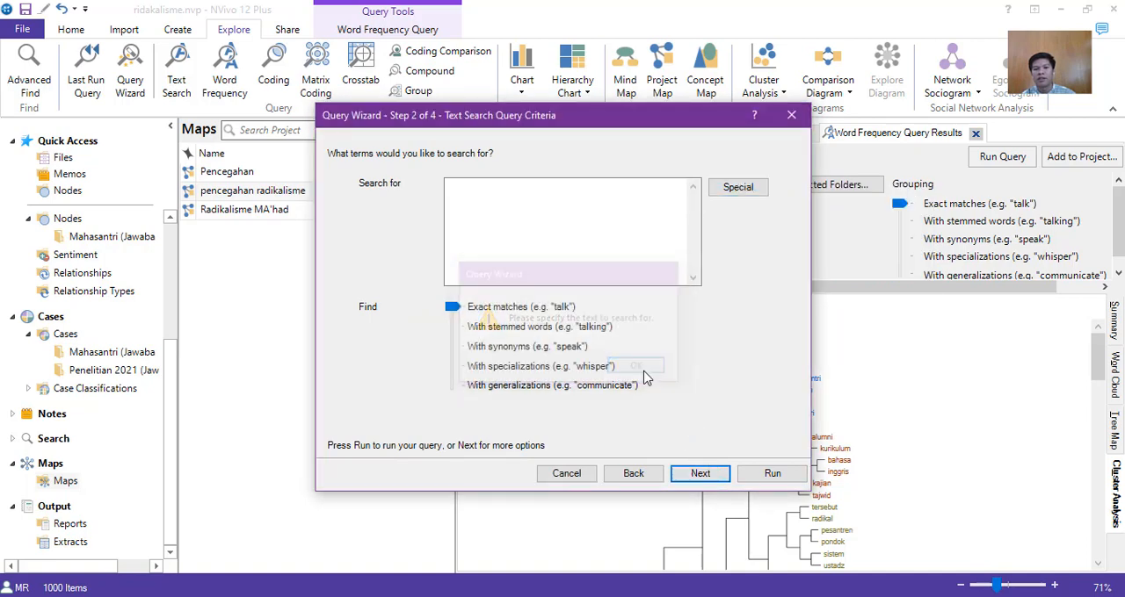
left_click(737, 187)
Set the query to search for "radikalisme" in selected project items, choosing Files, Nodes and Cases.
left_click(604, 220)
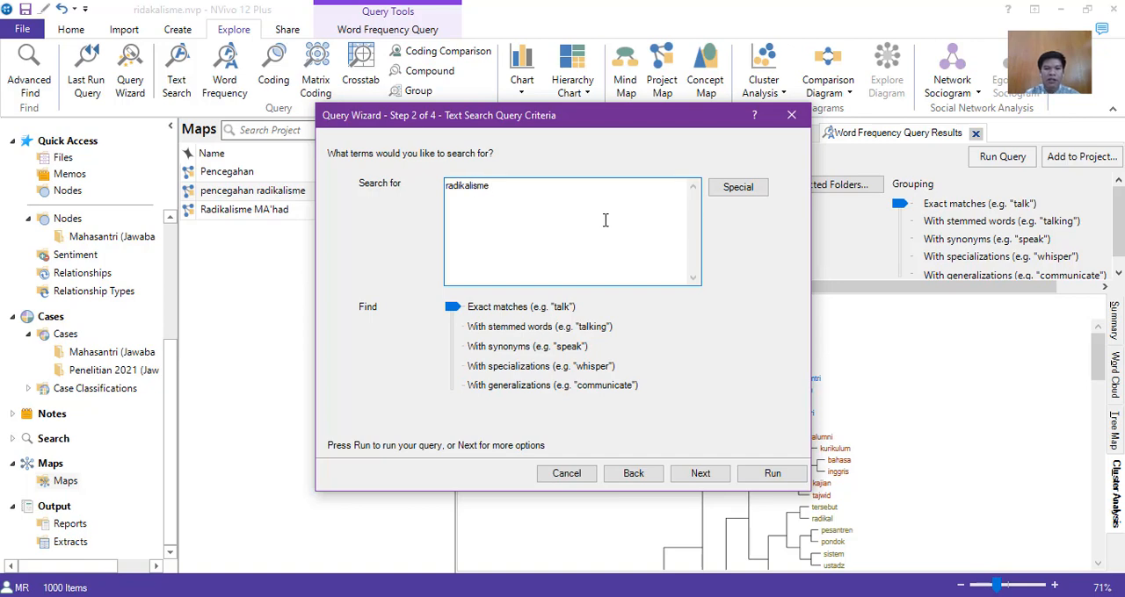
left_click(700, 473)
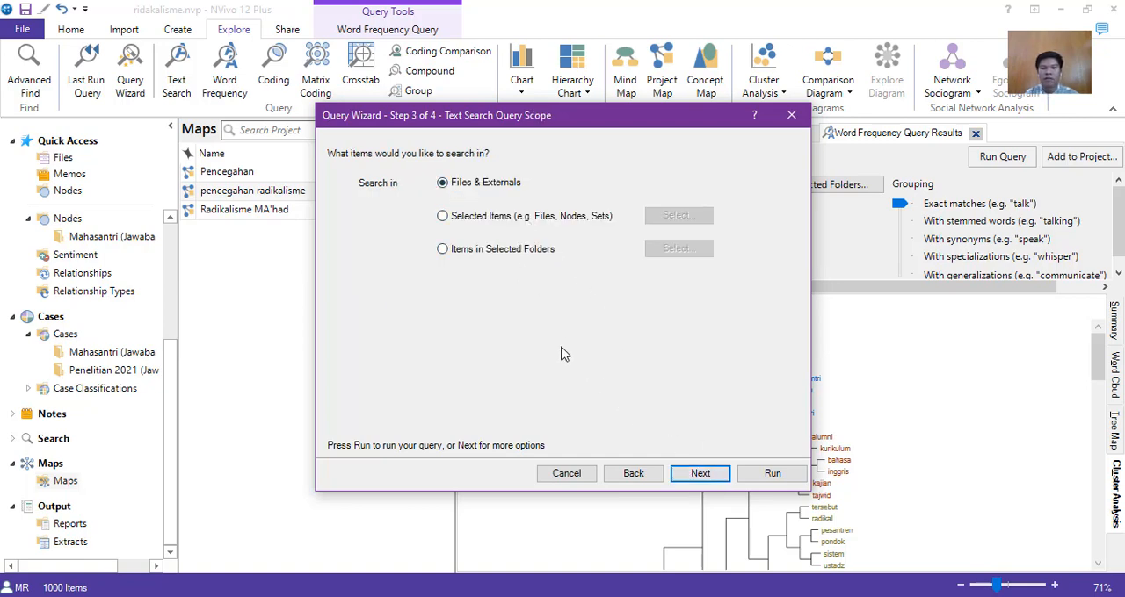
left_click(488, 217)
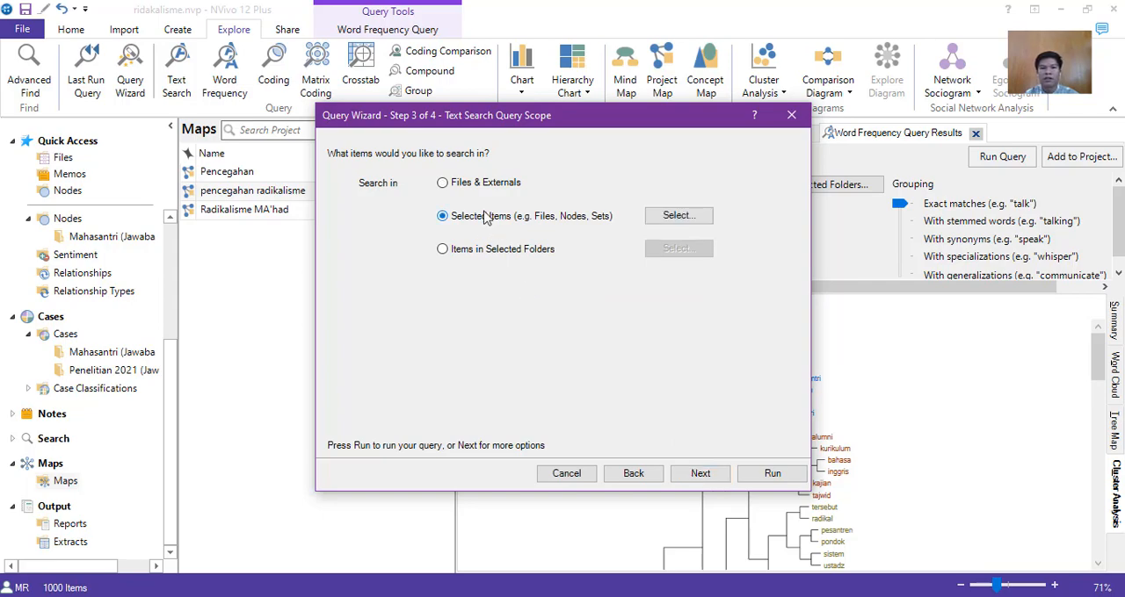
left_click(672, 226)
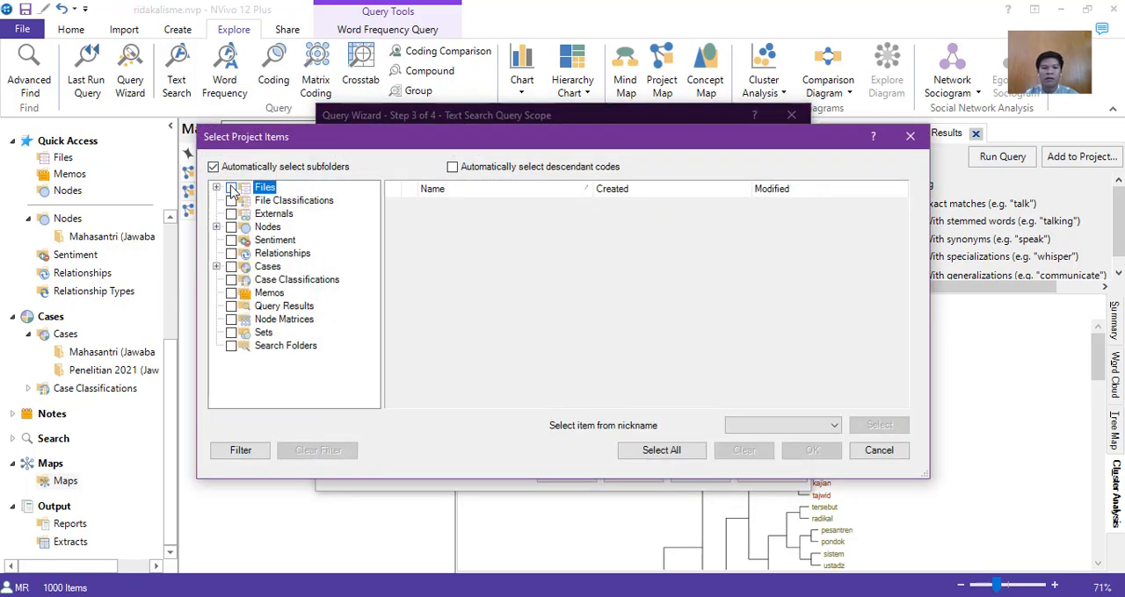
left_click(231, 188)
left_click(232, 227)
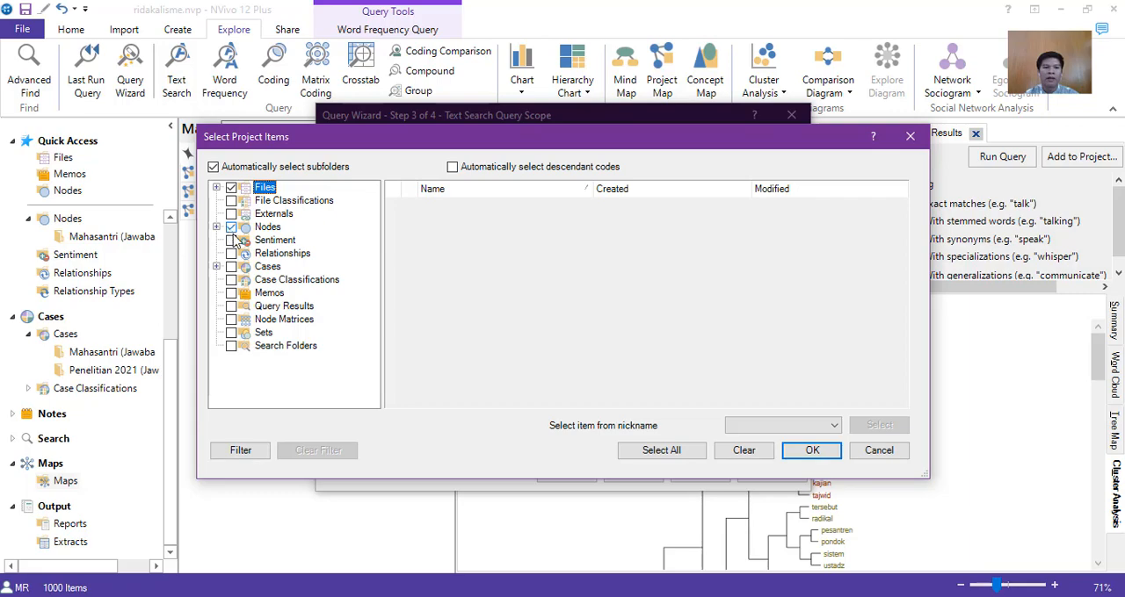
left_click(810, 450)
Run the text search query once without adding it to the project and display its results as a word tree.
left_click(706, 474)
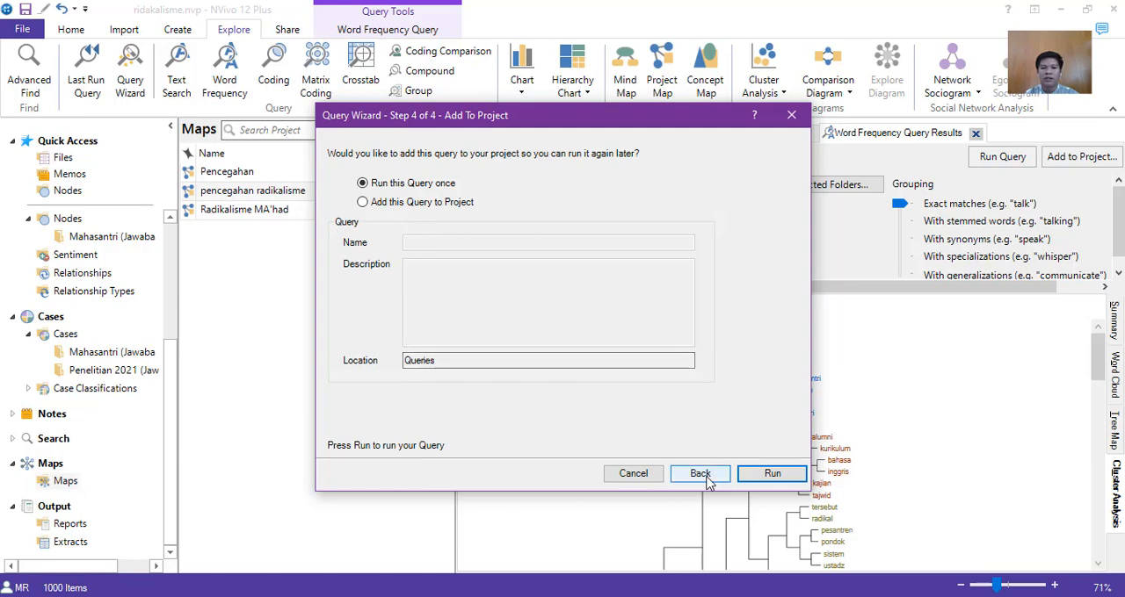
left_click(773, 473)
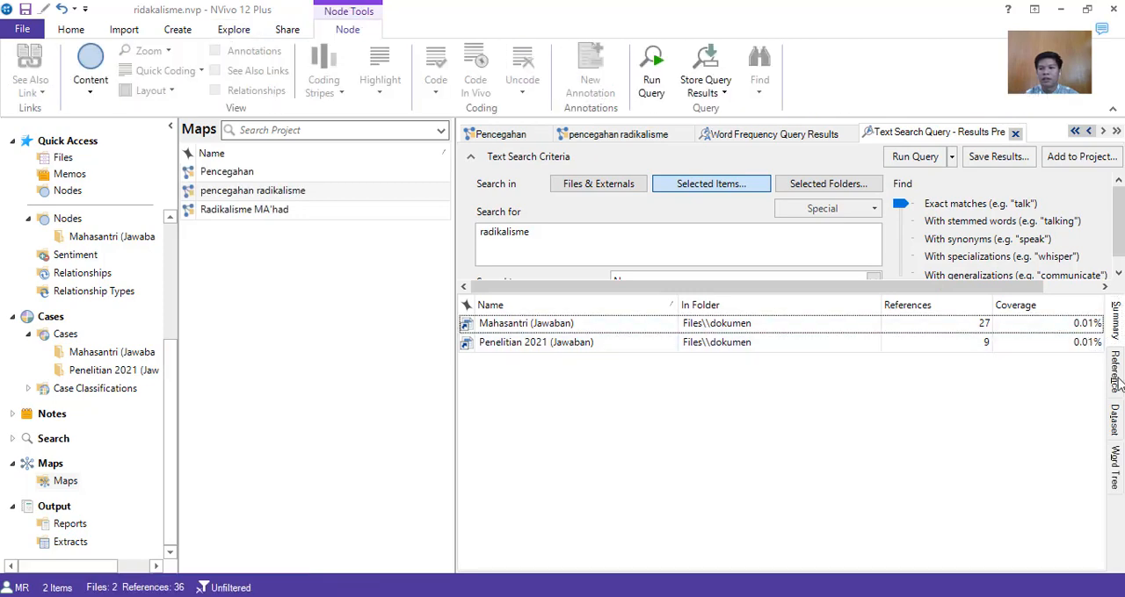
left_click(1117, 461)
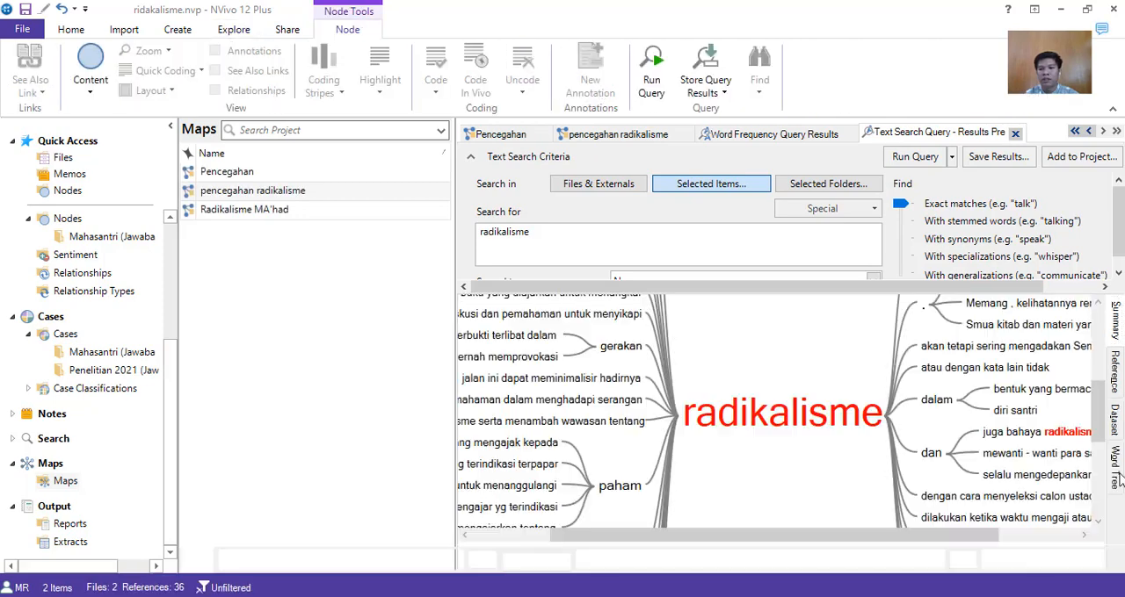
Export the radikalisme word tree to the Documents folder as a JPEG file named "hasil view".
right_click(778, 323)
left_click(795, 348)
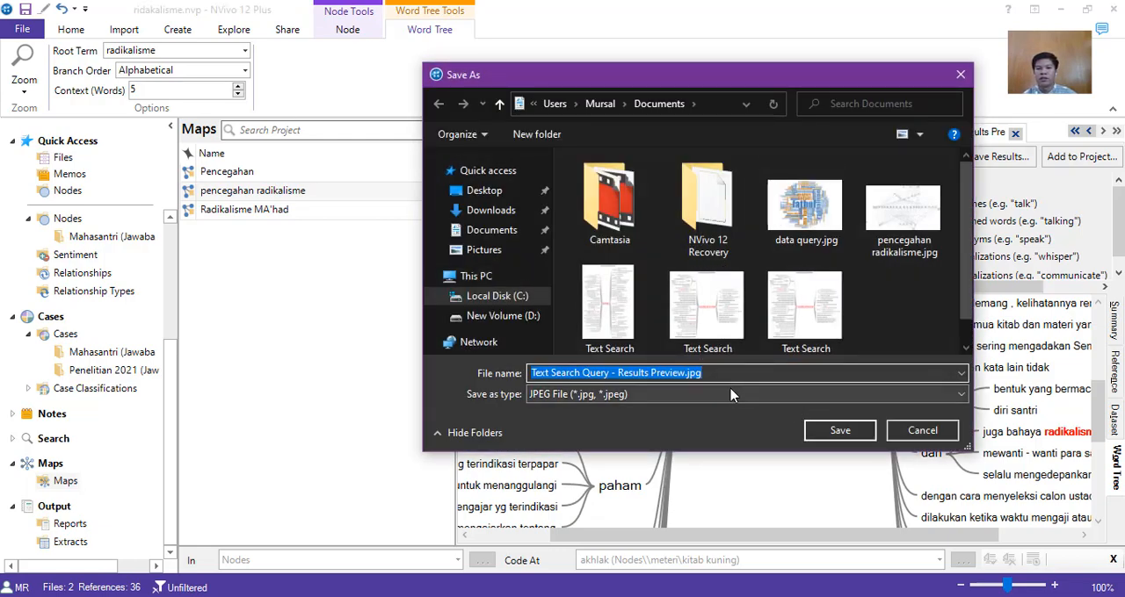
left_click(670, 373)
key("BackSpace")
key("BackSpace")
key("BackSpace")
key("BackSpace")
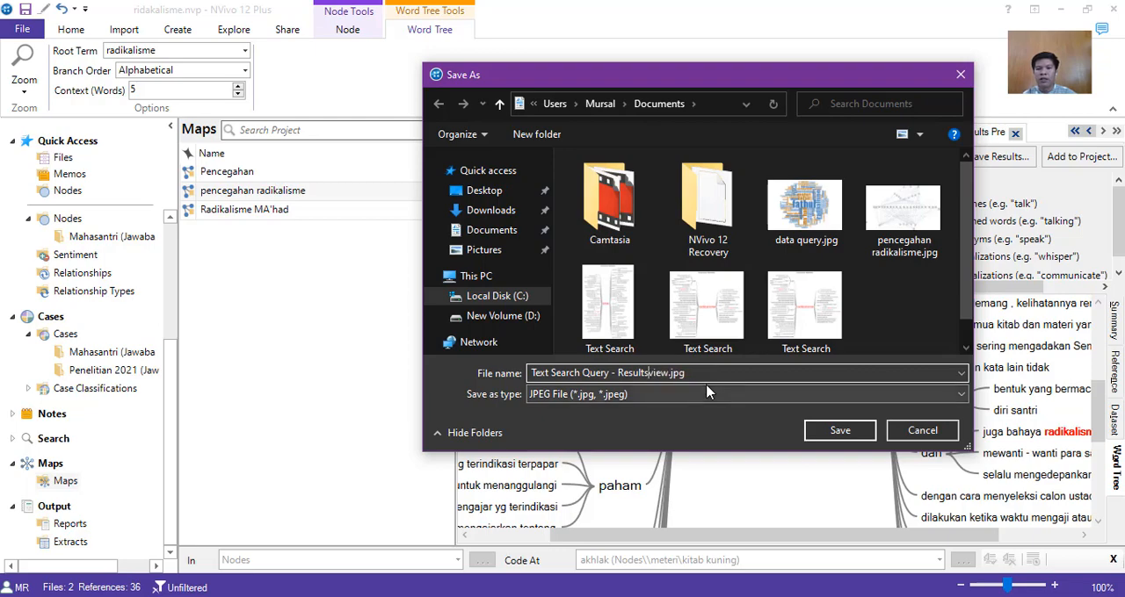
key("BackSpace")
key("BackSpace")
key("BackSpace")
key("BackSpace")
key("BackSpace")
key("BackSpace")
key("BackSpace")
key("BackSpace")
key("BackSpace")
key("BackSpace")
key("BackSpace")
key("BackSpace")
key("BackSpace")
key("BackSpace")
key("BackSpace")
key("BackSpace")
key("BackSpace")
key("BackSpace")
key("BackSpace")
key("BackSpace")
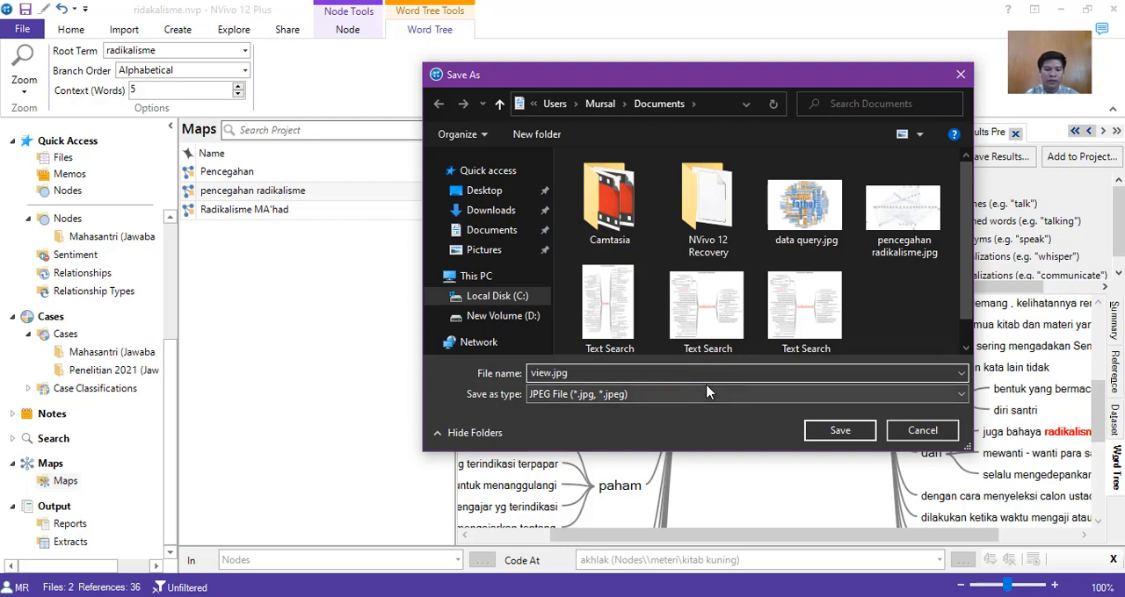
type("hasil")
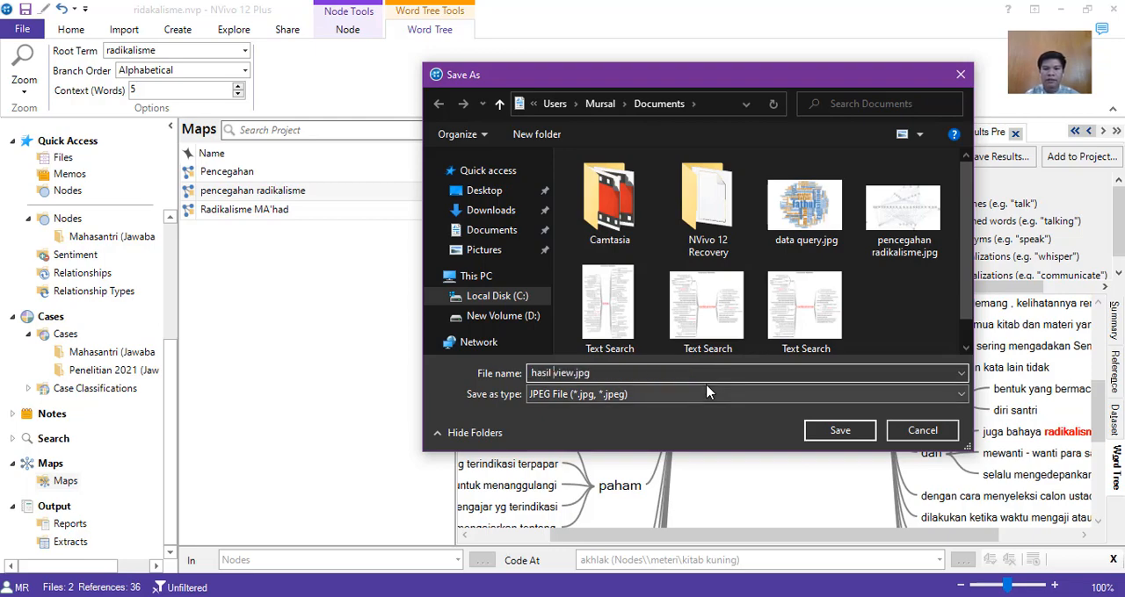
left_click(838, 434)
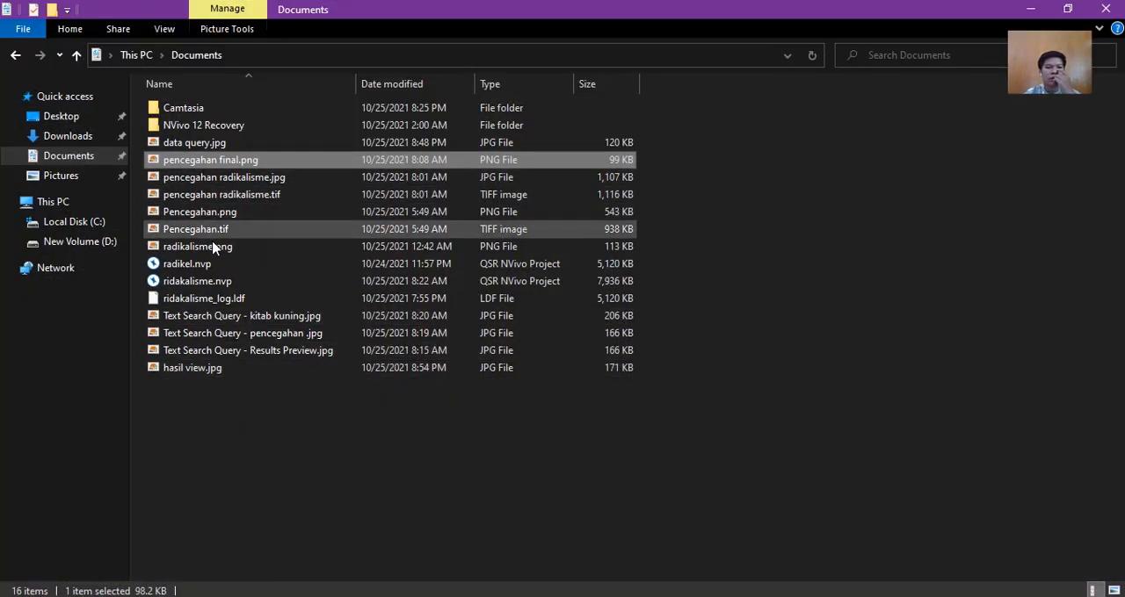
Switch to File Explorer and open the exported hasil view.jpg from the Documents folder.
left_click(207, 374)
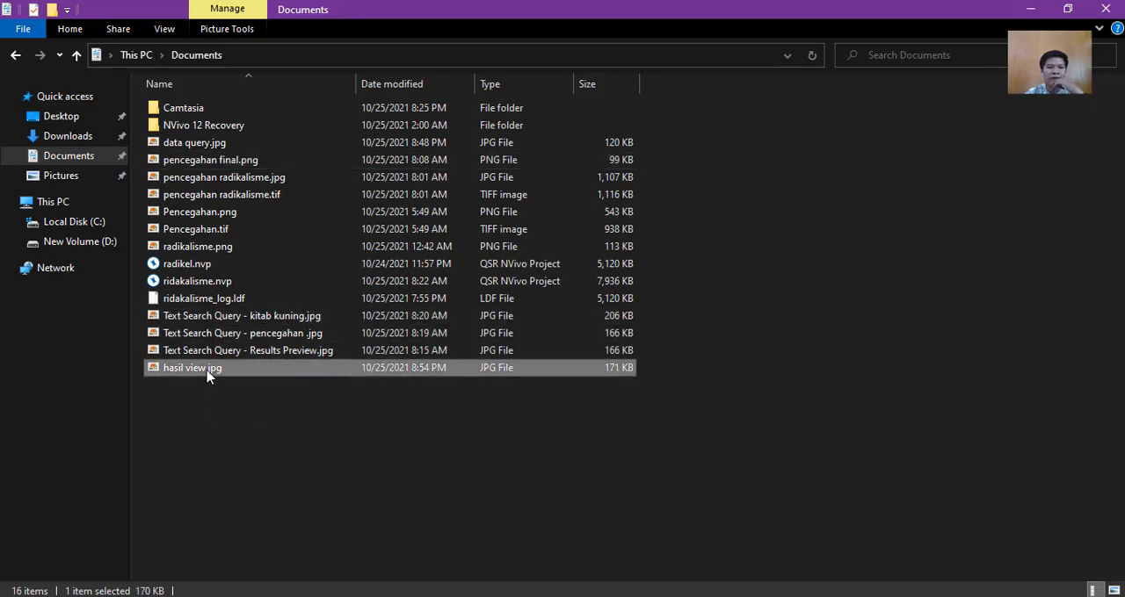
double_click(208, 369)
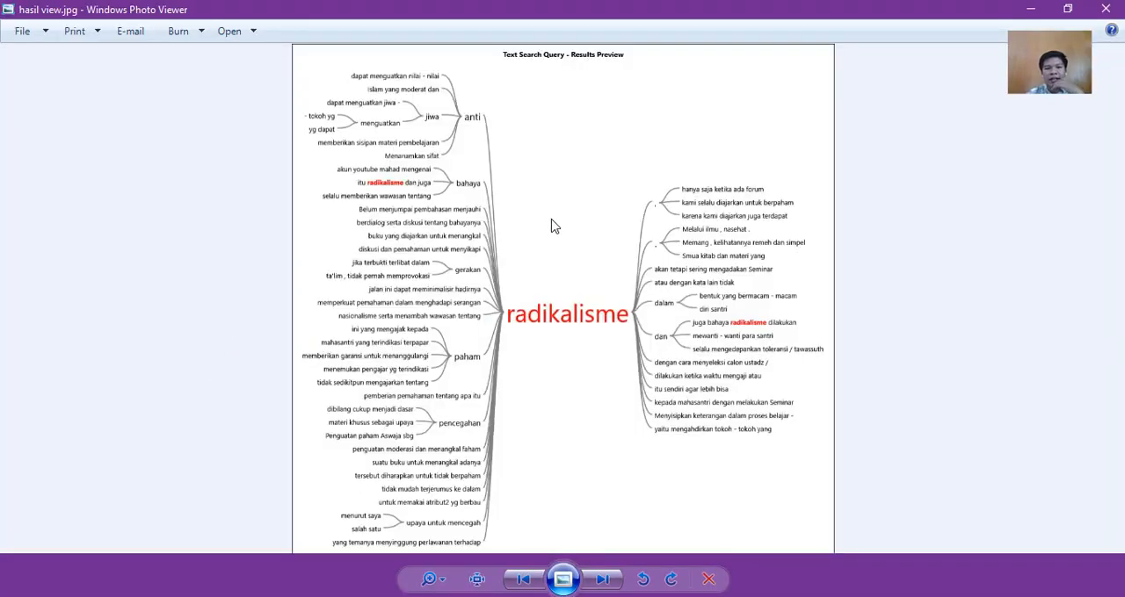